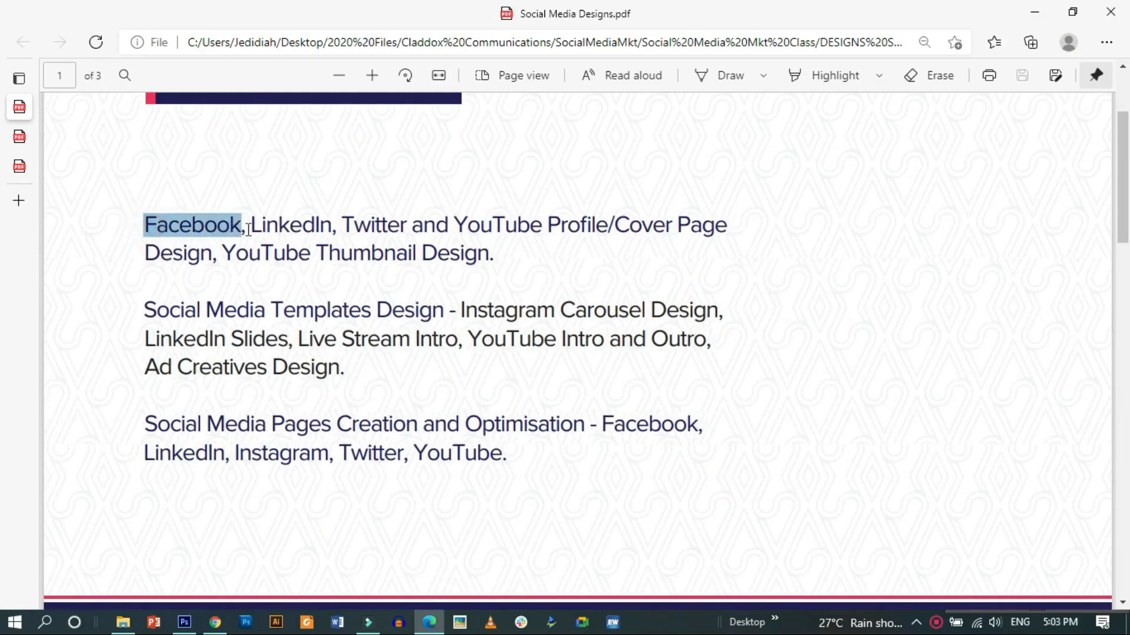
{"action": "left_click", "coordinate": [385, 231]}
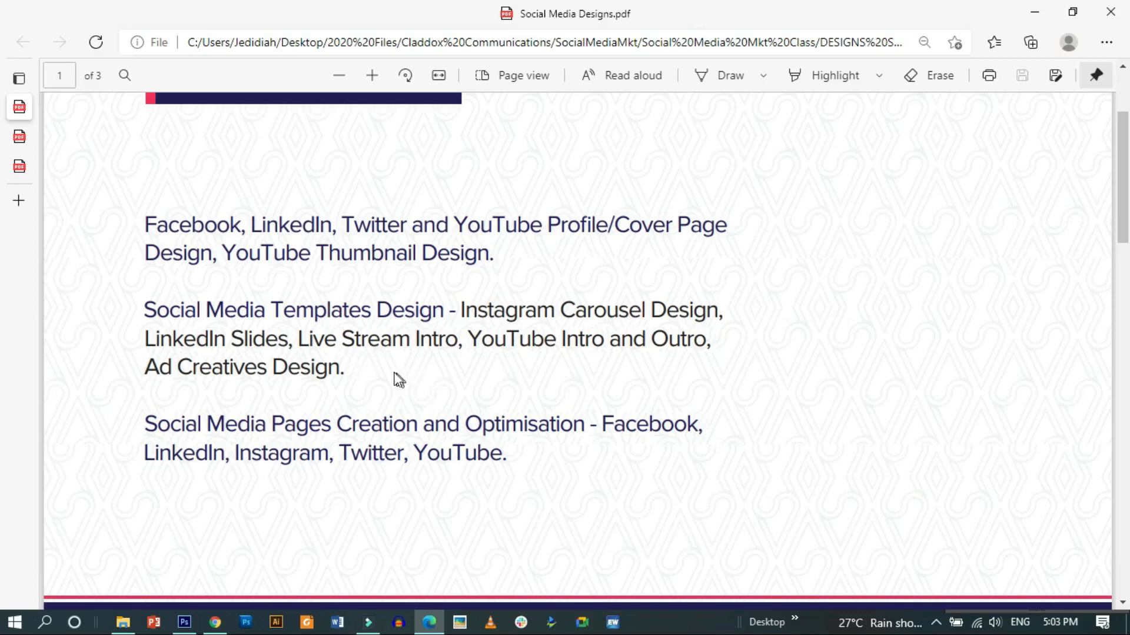
{"action": "left_click_drag", "start_coordinate": [272, 310], "coordinate": [372, 317]}
{"action": "left_click", "coordinate": [310, 367]}
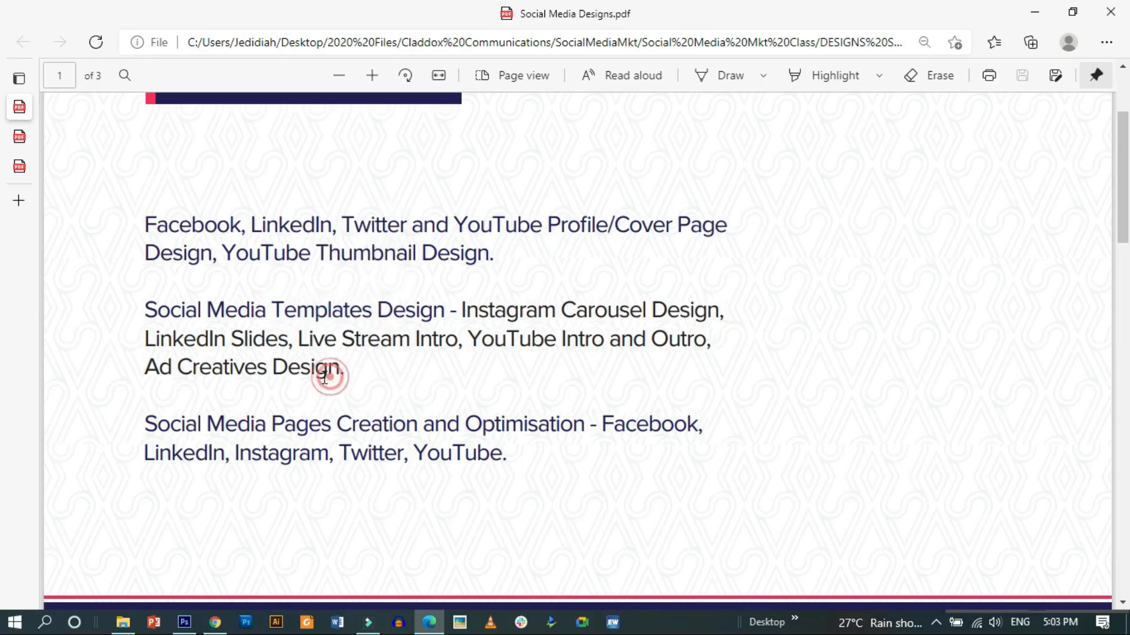
{"action": "left_click_drag", "start_coordinate": [449, 310], "coordinate": [646, 313]}
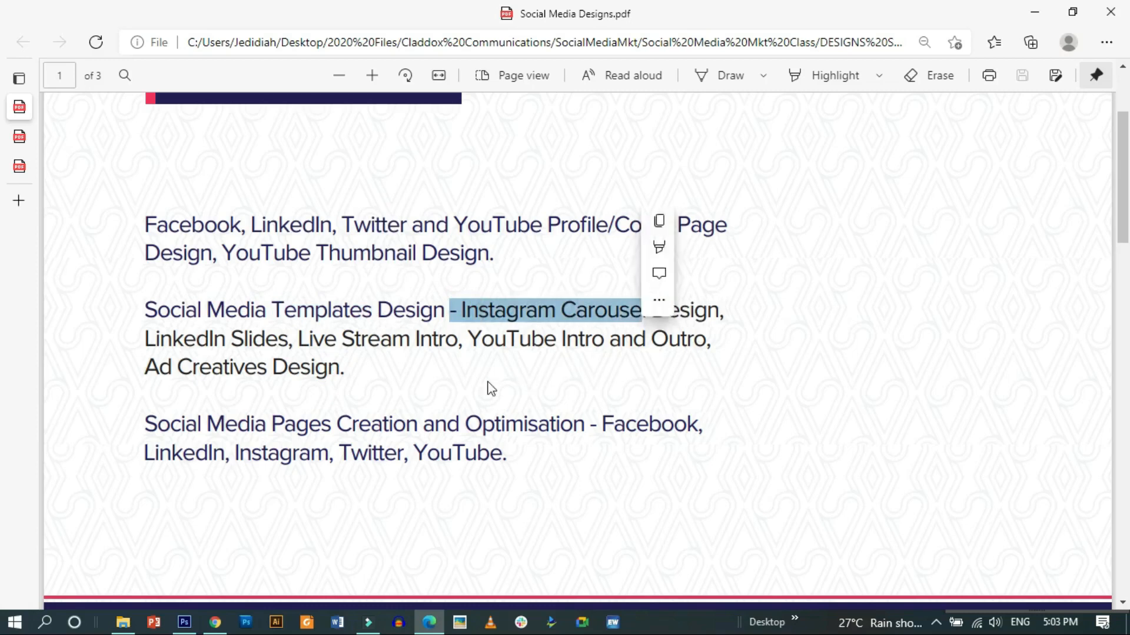
{"action": "left_click", "coordinate": [481, 385]}
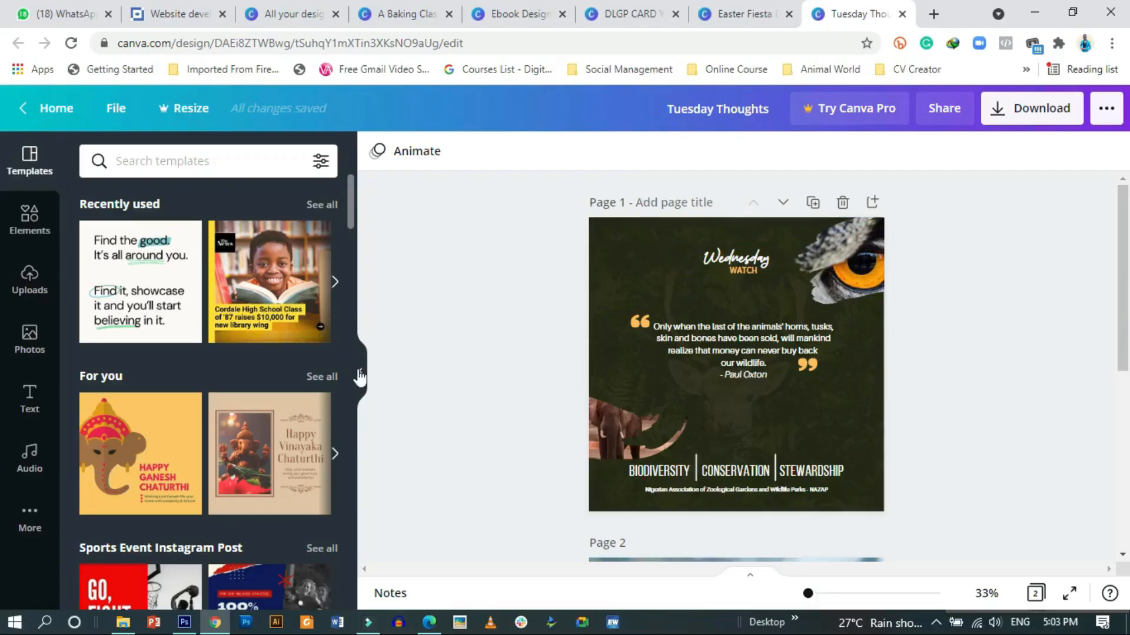
Hide the template browser and look over the Wednesday Watch page of the Tuesday Thoughts design in Canva
{"action": "left_click", "coordinate": [360, 376]}
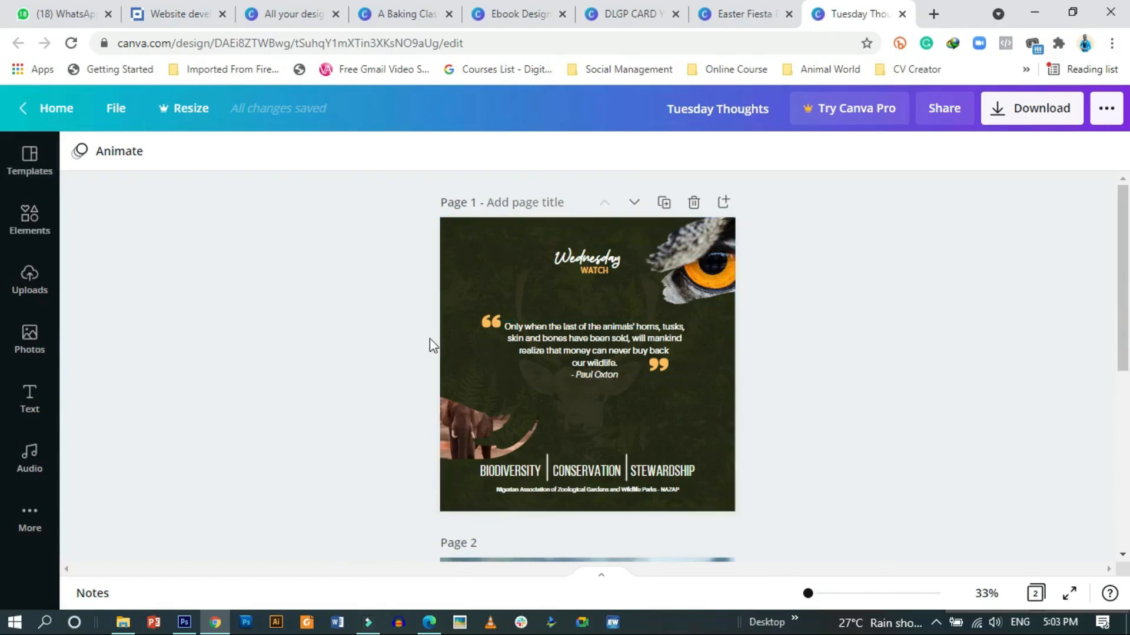
{"action": "scroll", "coordinate": [581, 334], "scroll_direction": "down", "scroll_amount": 1}
{"action": "scroll", "coordinate": [581, 334], "scroll_direction": "up", "scroll_amount": 1}
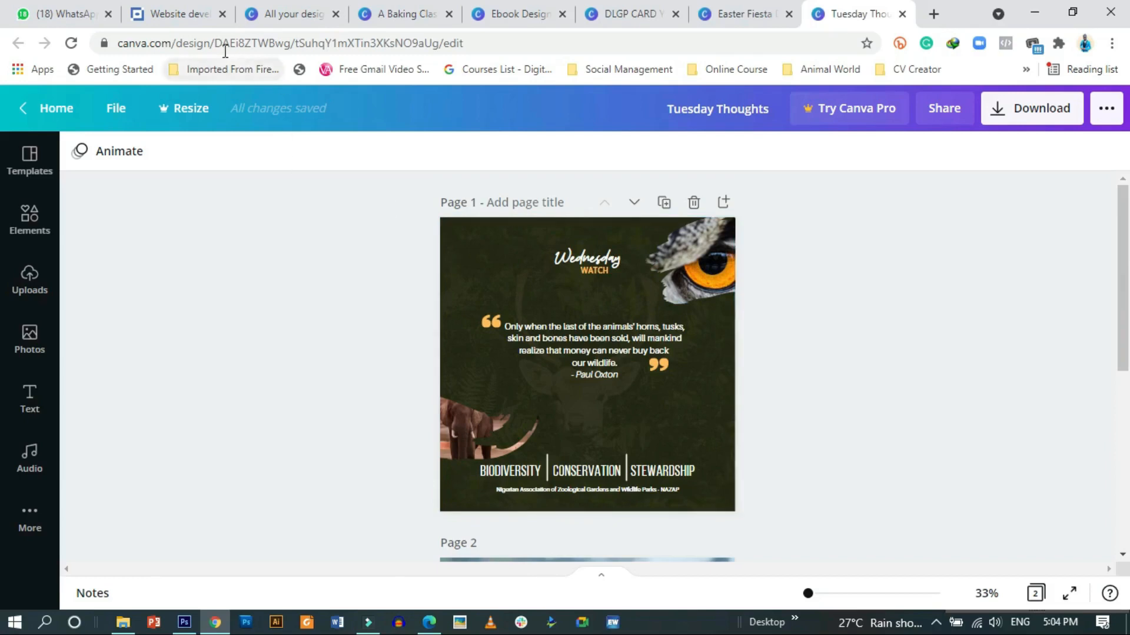
Go to the overview of all designs and create a new custom-size design of 2160 × 1080 px
{"action": "left_click", "coordinate": [299, 12]}
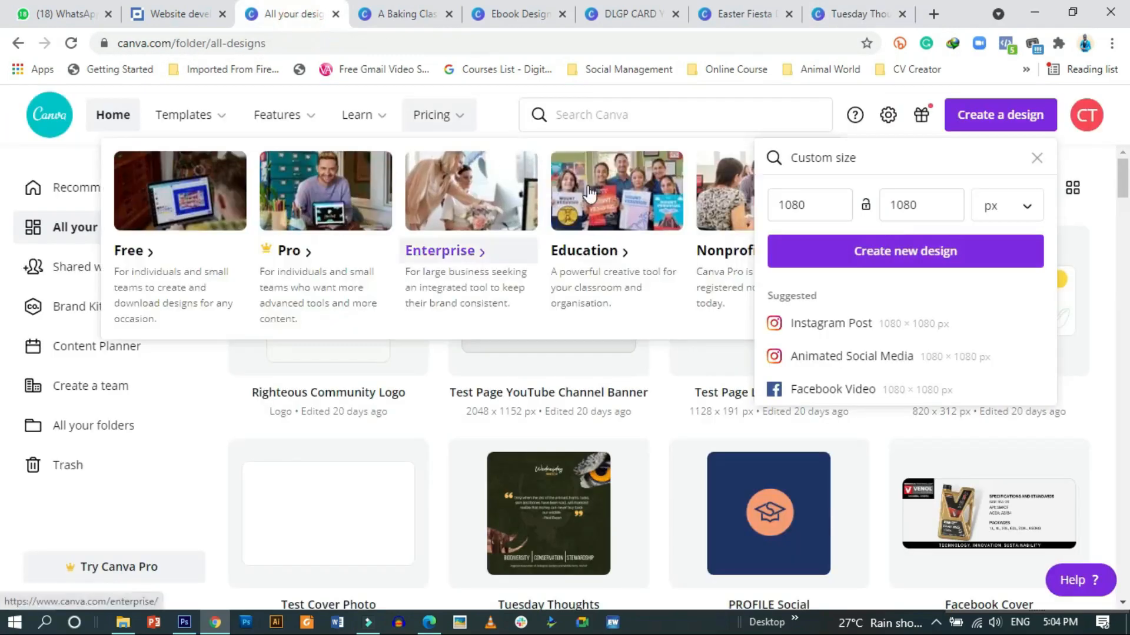
{"action": "scroll", "coordinate": [457, 512], "scroll_direction": "down", "scroll_amount": 20}
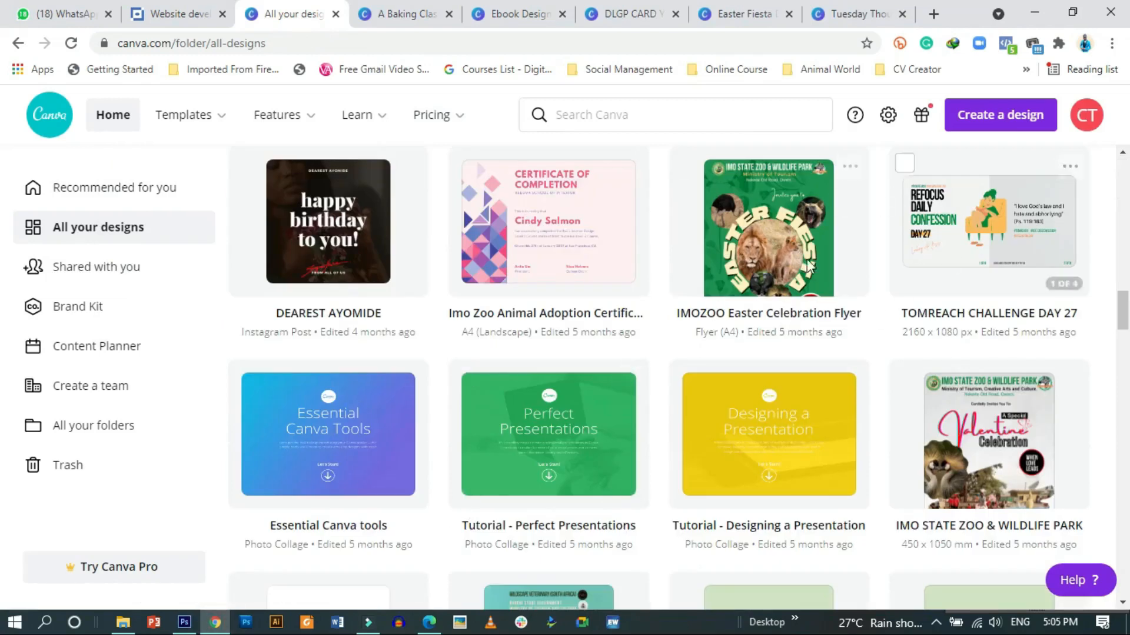
{"action": "scroll", "coordinate": [941, 177], "scroll_direction": "up", "scroll_amount": 20}
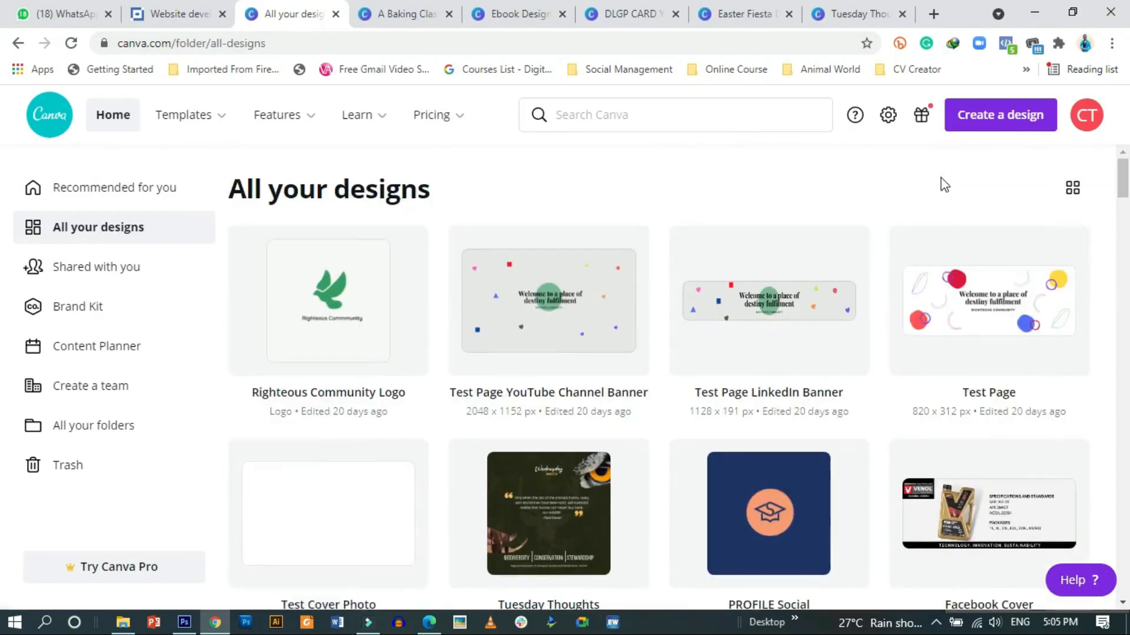
{"action": "left_click", "coordinate": [1000, 116]}
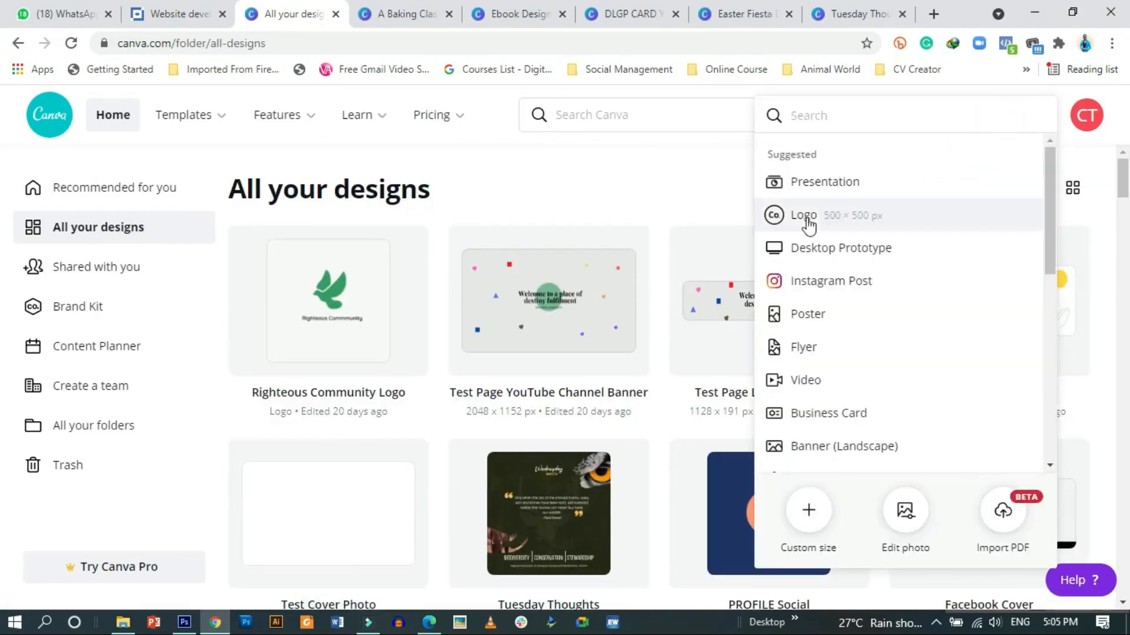
{"action": "left_click", "coordinate": [808, 511]}
{"action": "left_click_drag", "start_coordinate": [827, 162], "coordinate": [763, 176]}
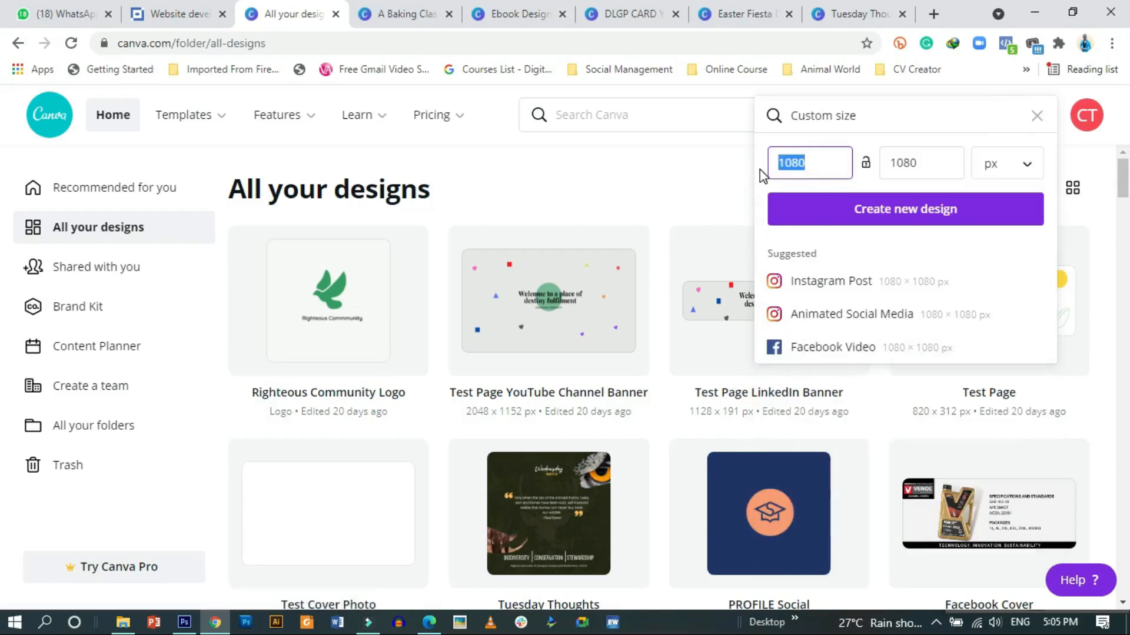
{"action": "type", "text": "21"}
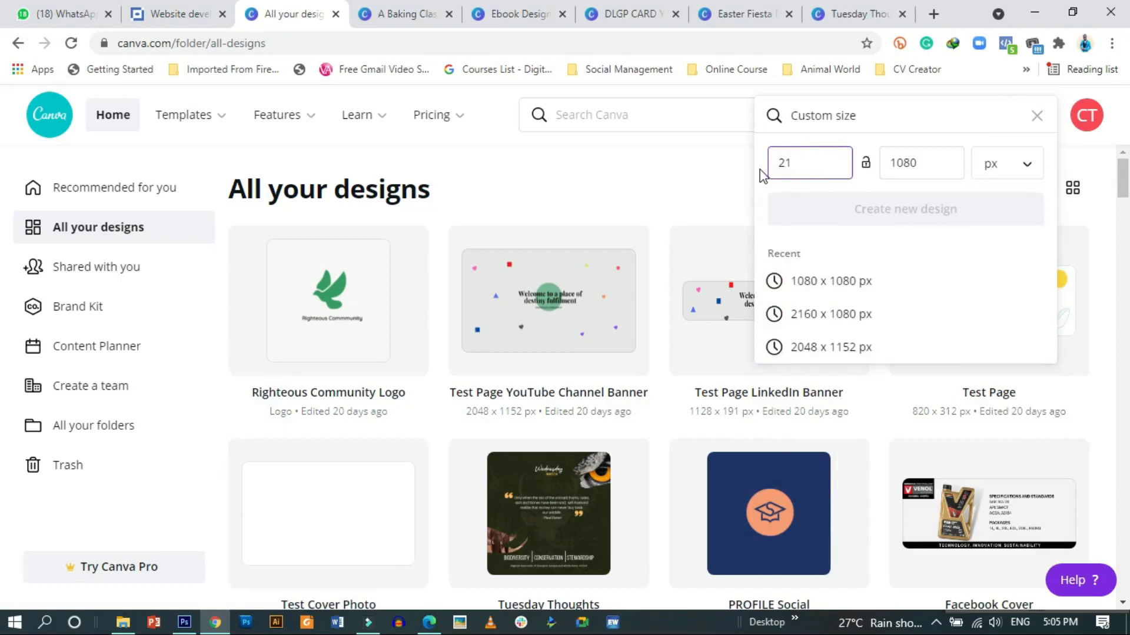
{"action": "type", "text": "60"}
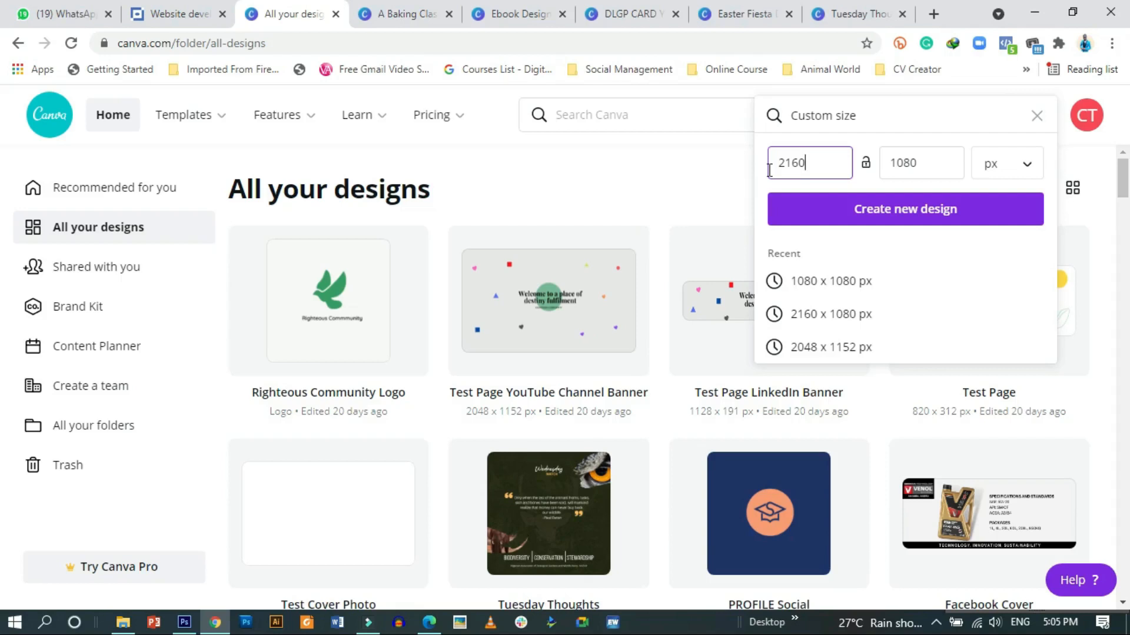
{"action": "left_click", "coordinate": [847, 215]}
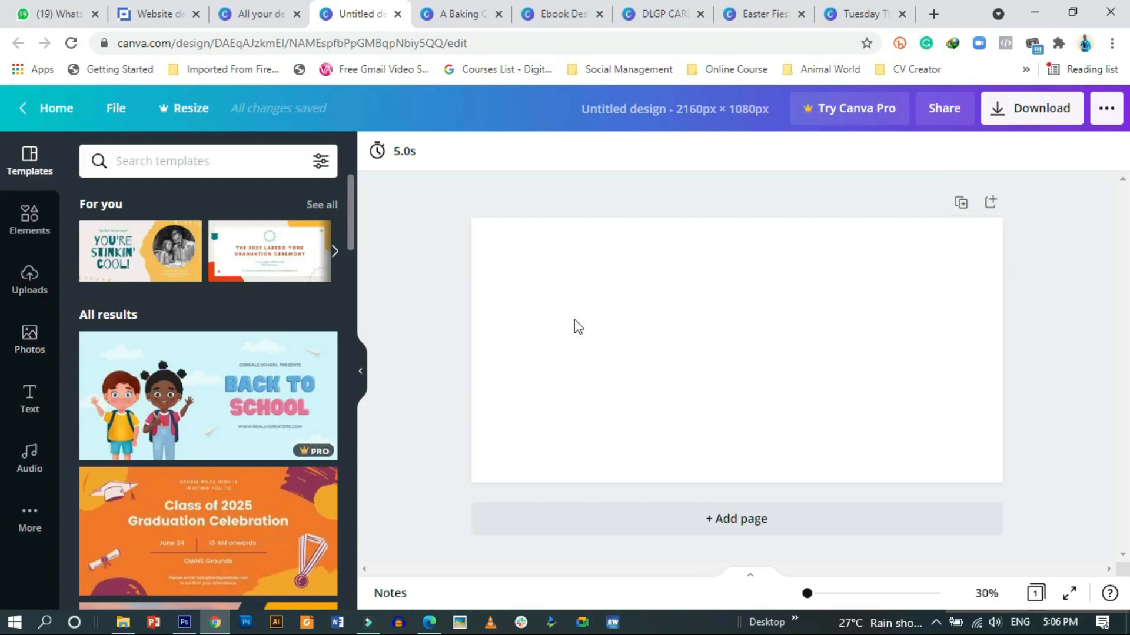
Add a square shape to the blank page and stretch it to cover nearly the whole left half
{"action": "left_click", "coordinate": [29, 217]}
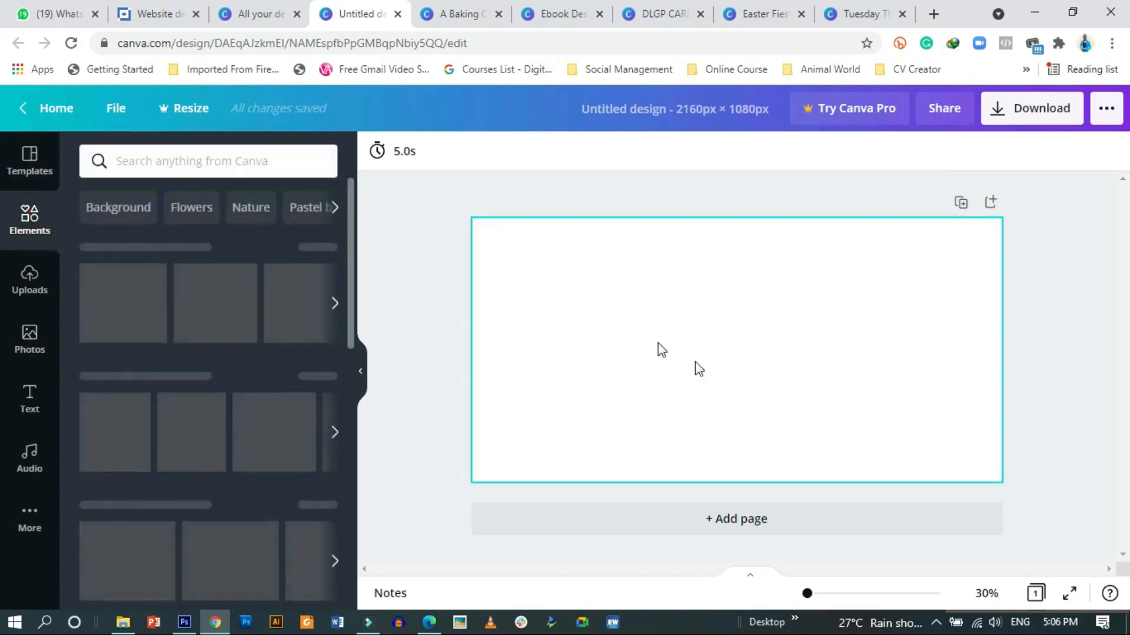
{"action": "left_click", "coordinate": [150, 410]}
{"action": "left_click_drag", "start_coordinate": [704, 343], "coordinate": [516, 274]}
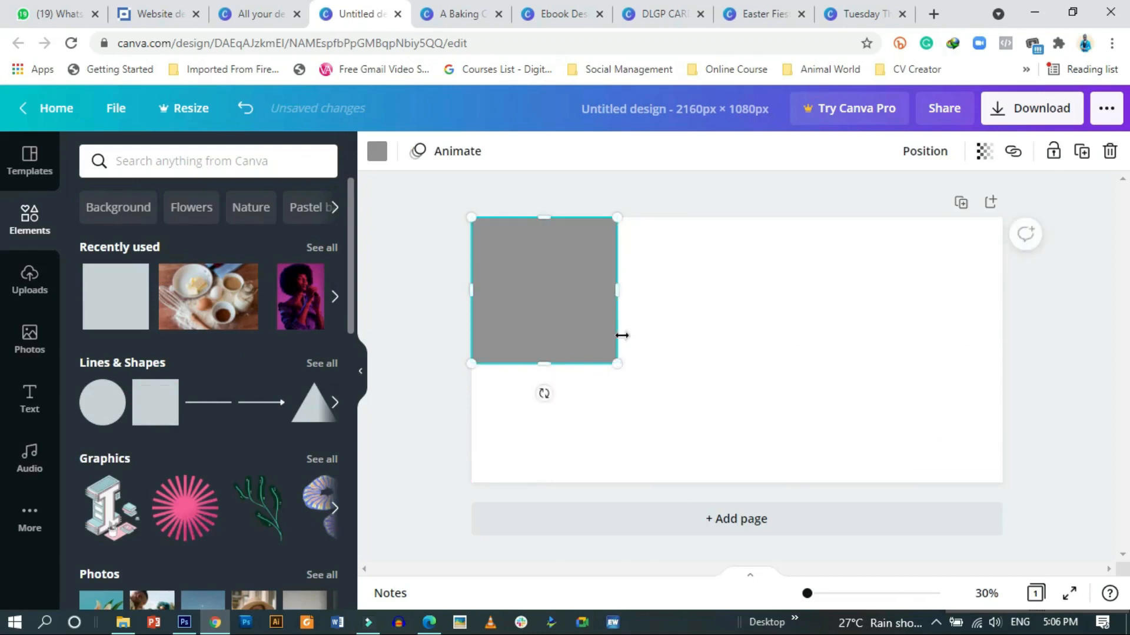
{"action": "left_click_drag", "start_coordinate": [635, 293], "coordinate": [738, 300]}
{"action": "left_click_drag", "start_coordinate": [595, 365], "coordinate": [592, 479]}
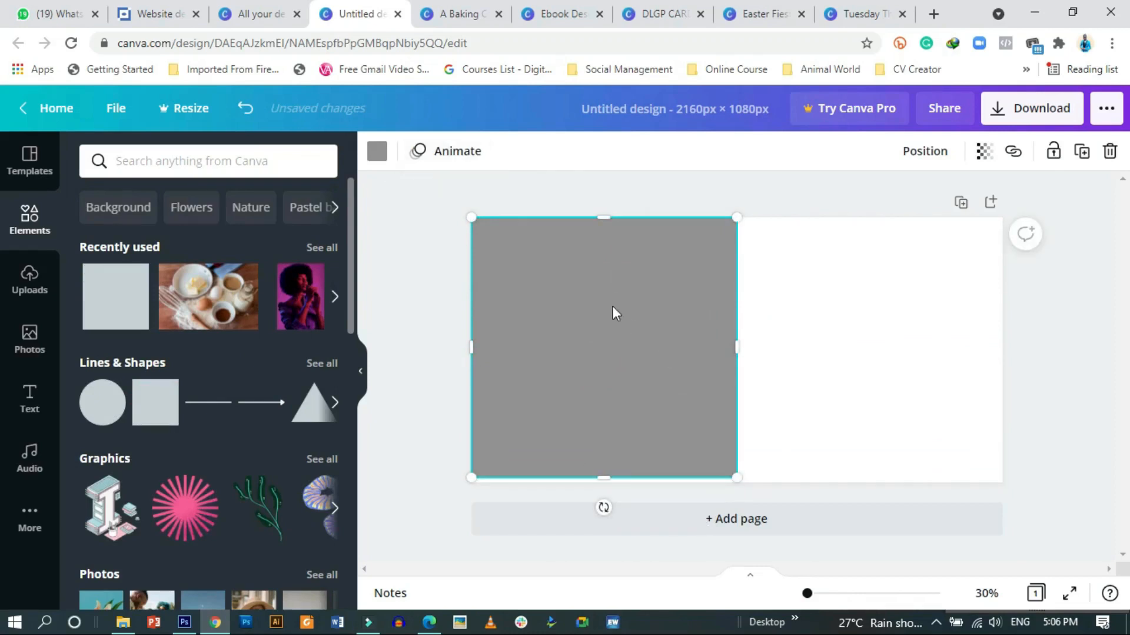
Duplicate the grey square onto the right half of the page and colour the copy pink
{"action": "left_click", "coordinate": [1082, 151]}
{"action": "left_click_drag", "start_coordinate": [666, 347], "coordinate": [927, 338]}
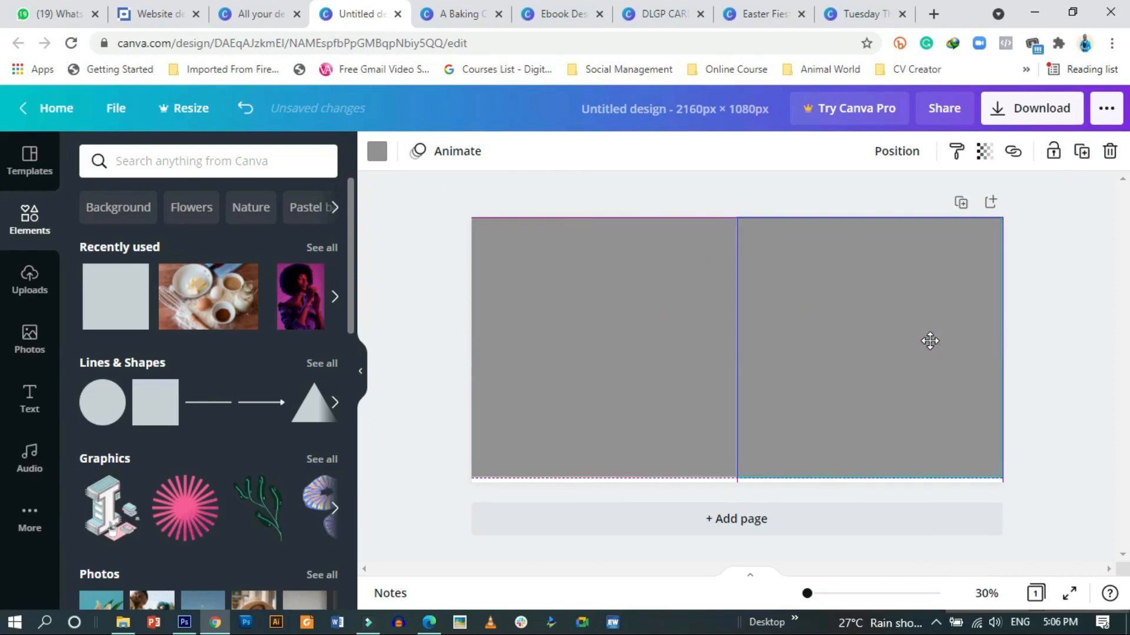
{"action": "left_click", "coordinate": [375, 152]}
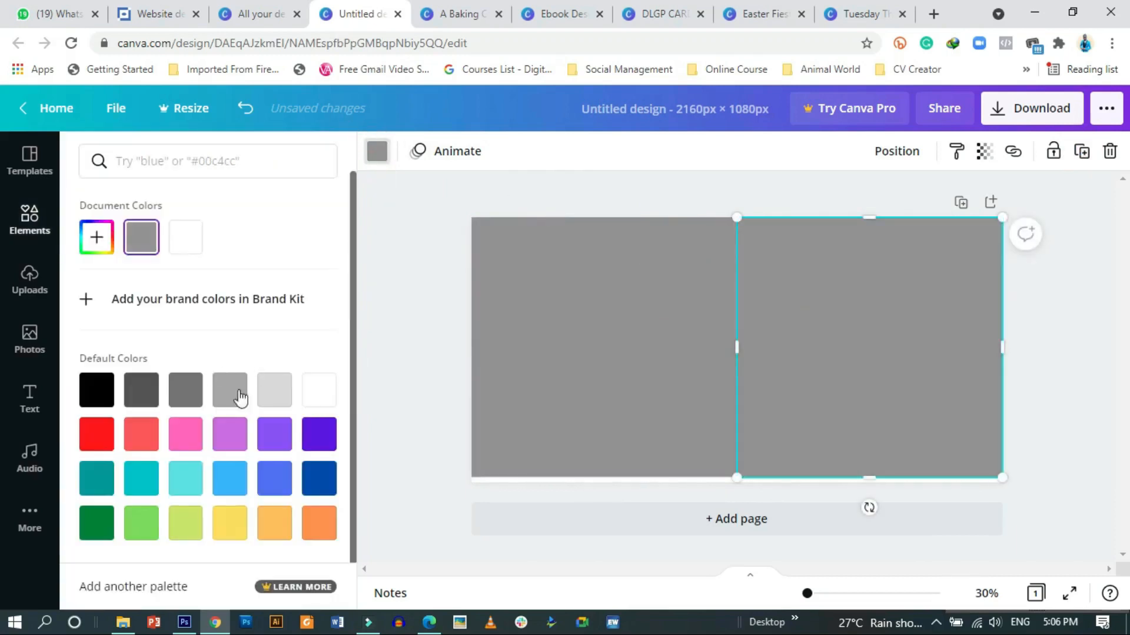
{"action": "left_click", "coordinate": [185, 434]}
{"action": "left_click", "coordinate": [425, 259]}
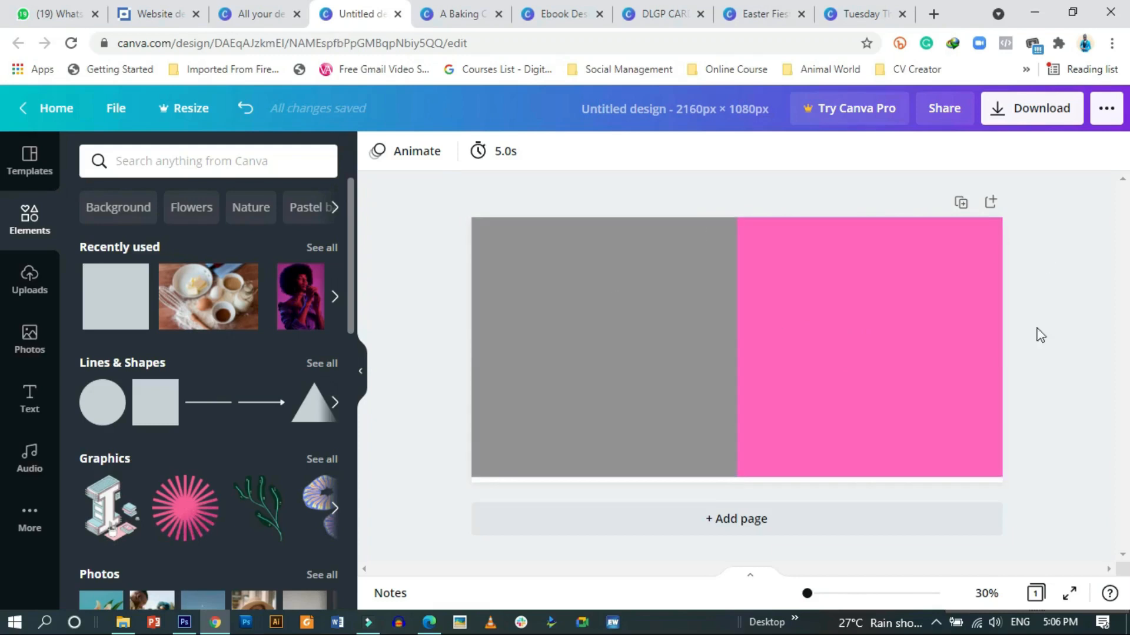
Duplicate the grey and pink page three times to make a four-page design, and review the pages
{"action": "left_click", "coordinate": [960, 202]}
{"action": "left_click", "coordinate": [929, 229]}
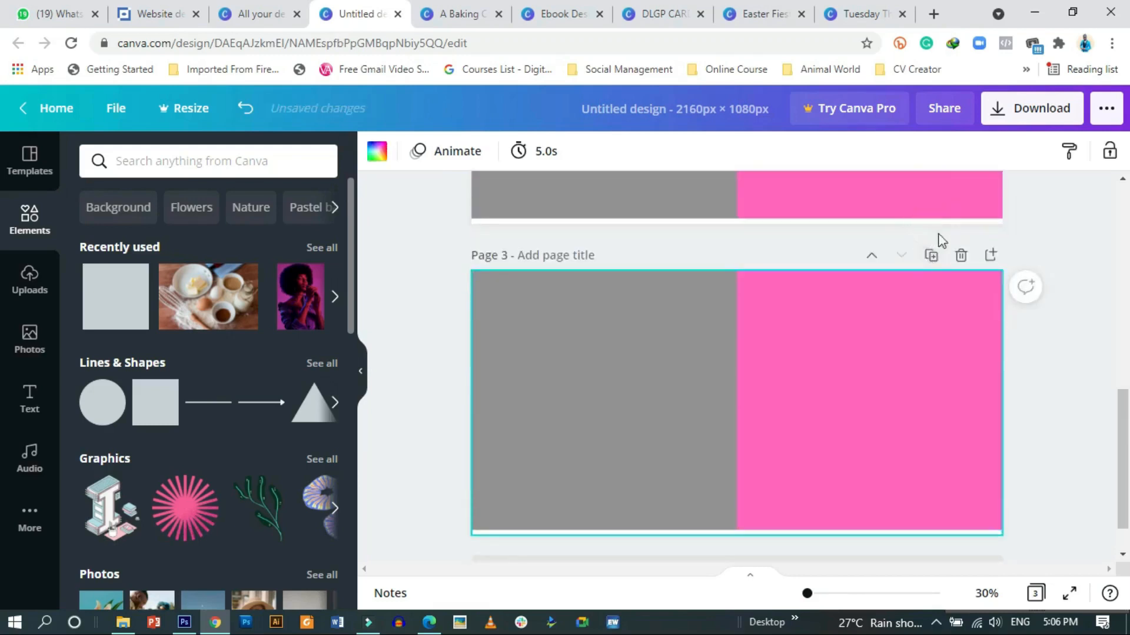
{"action": "left_click", "coordinate": [928, 260]}
{"action": "scroll", "coordinate": [811, 432], "scroll_direction": "up", "scroll_amount": 10}
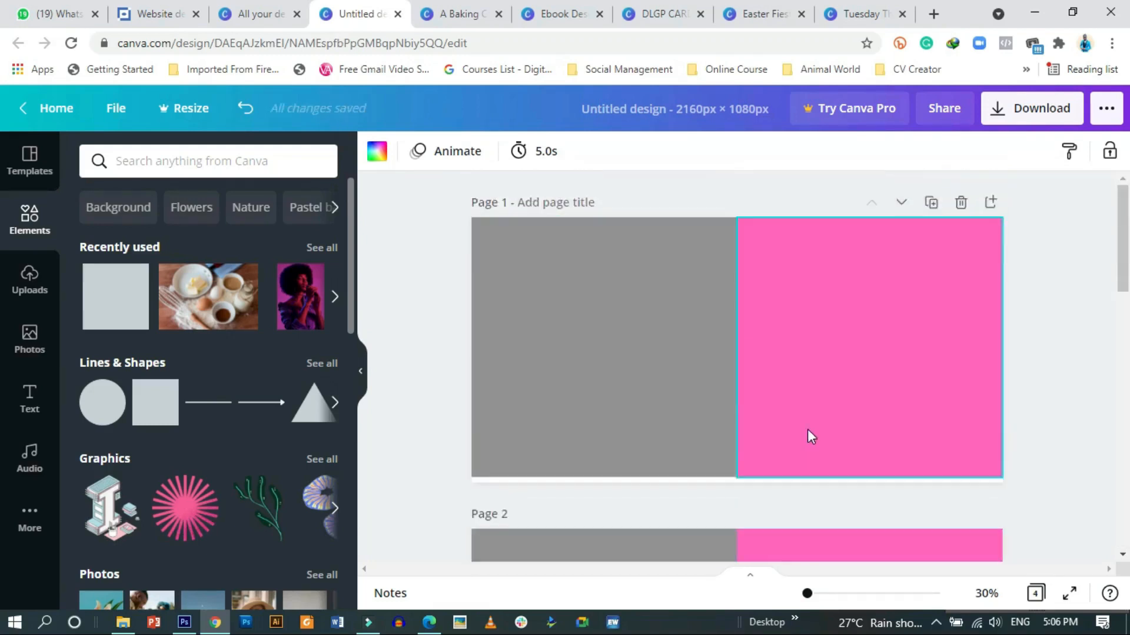
{"action": "scroll", "coordinate": [794, 447], "scroll_direction": "down", "scroll_amount": 10}
{"action": "scroll", "coordinate": [780, 439], "scroll_direction": "up", "scroll_amount": 10}
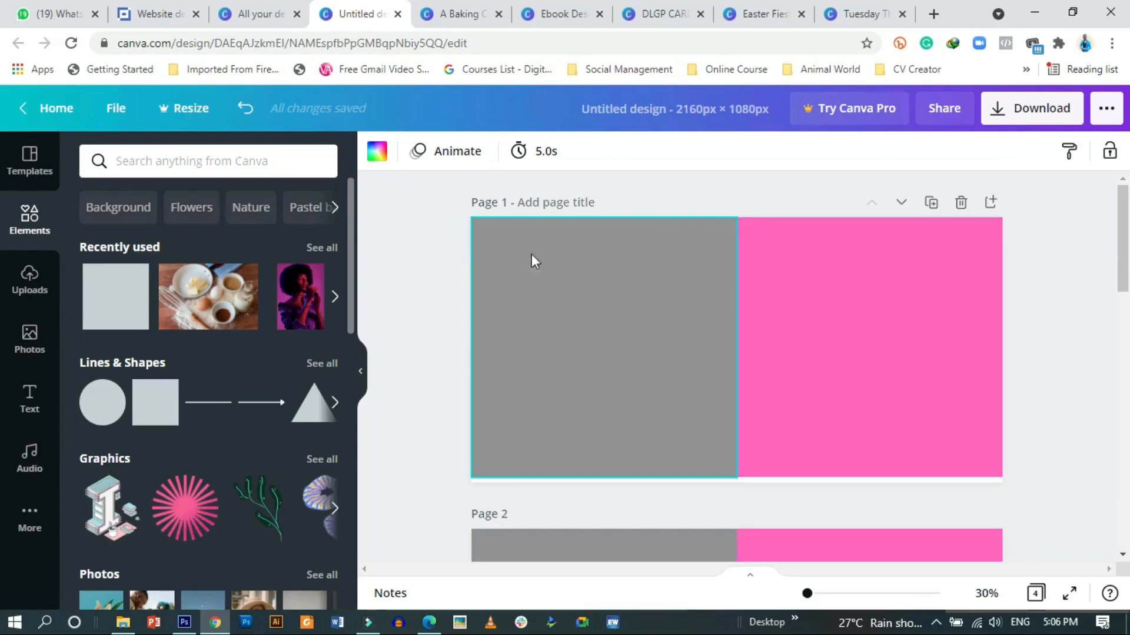
Return to the designs overview and create another custom-size design of 1080 × 1080 px
{"action": "left_click", "coordinate": [261, 14]}
{"action": "left_click", "coordinate": [834, 166]}
{"action": "double_click", "coordinate": [813, 174]}
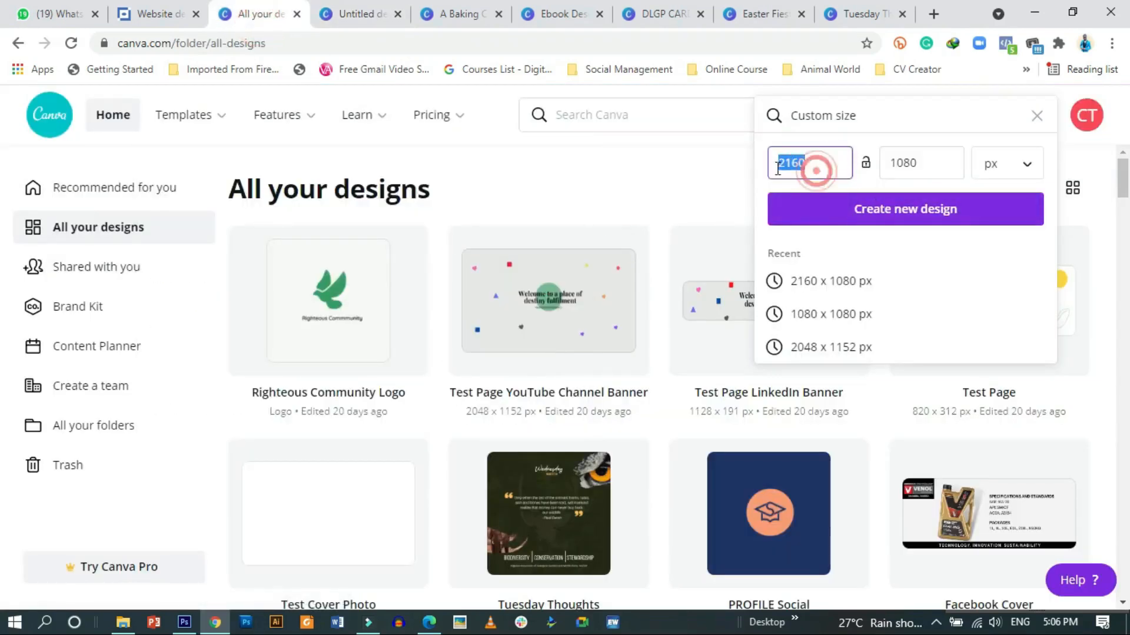
{"action": "type", "text": "1080"}
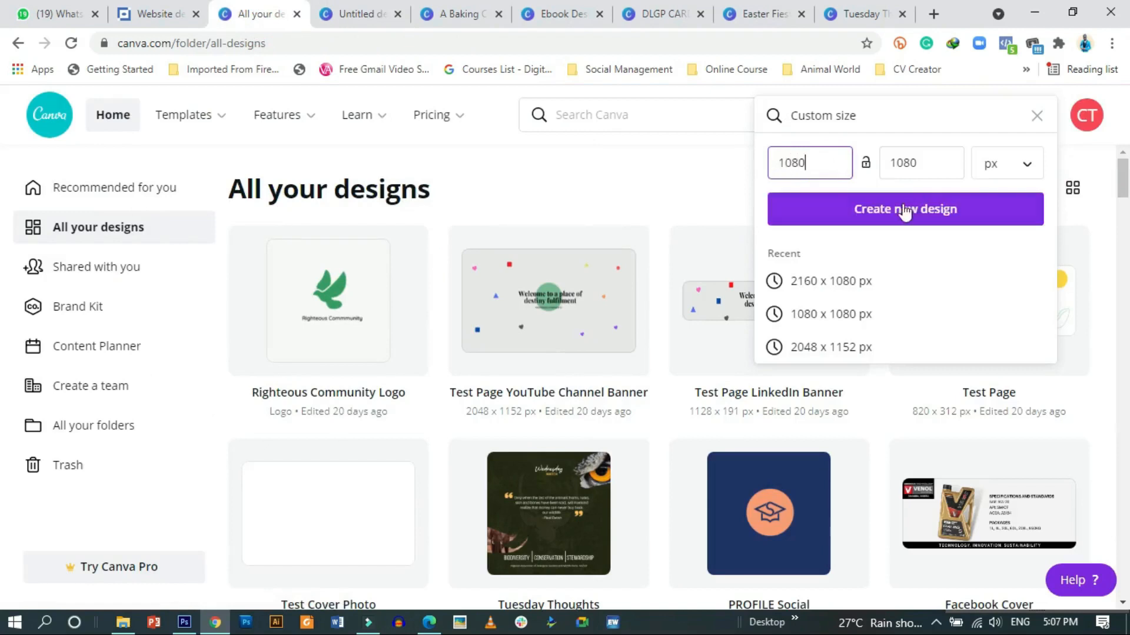
{"action": "left_click", "coordinate": [911, 212]}
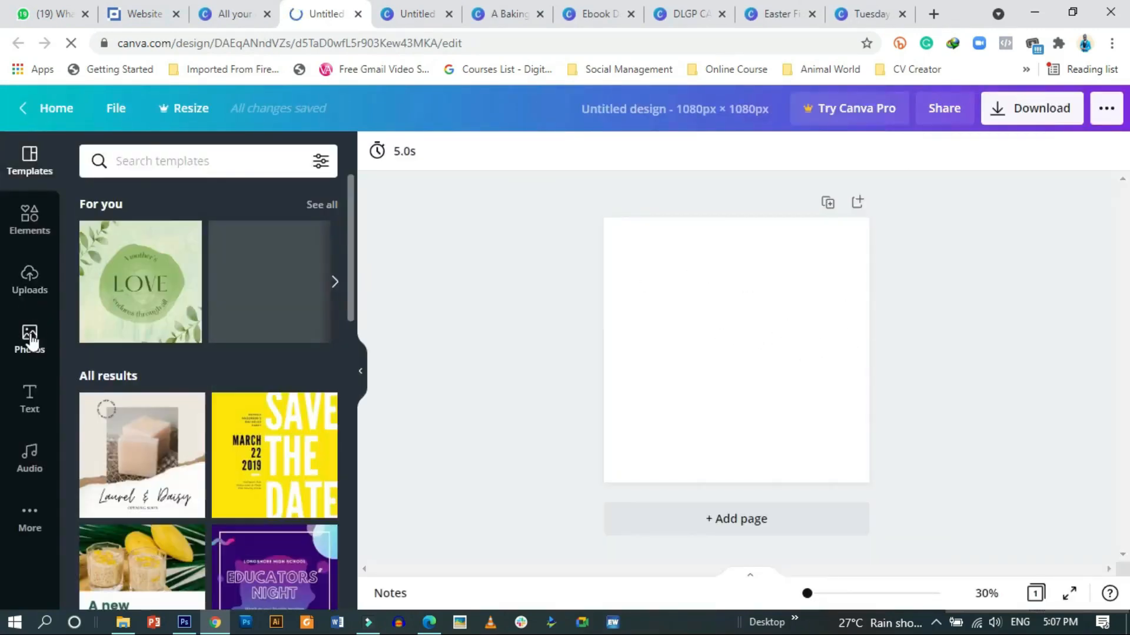
Add a square shape to the blank page and stretch it to fill the full 1080 × 1080 px area
{"action": "left_click", "coordinate": [29, 219]}
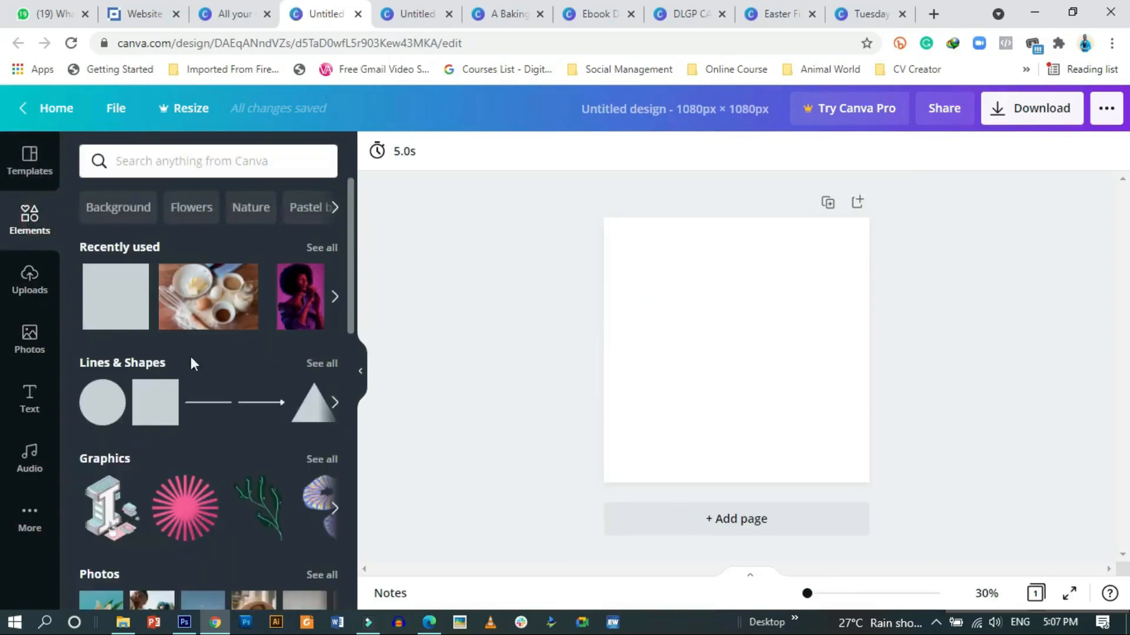
{"action": "left_click", "coordinate": [155, 403]}
{"action": "left_click_drag", "start_coordinate": [682, 303], "coordinate": [637, 259]}
{"action": "left_click_drag", "start_coordinate": [750, 283], "coordinate": [869, 288]}
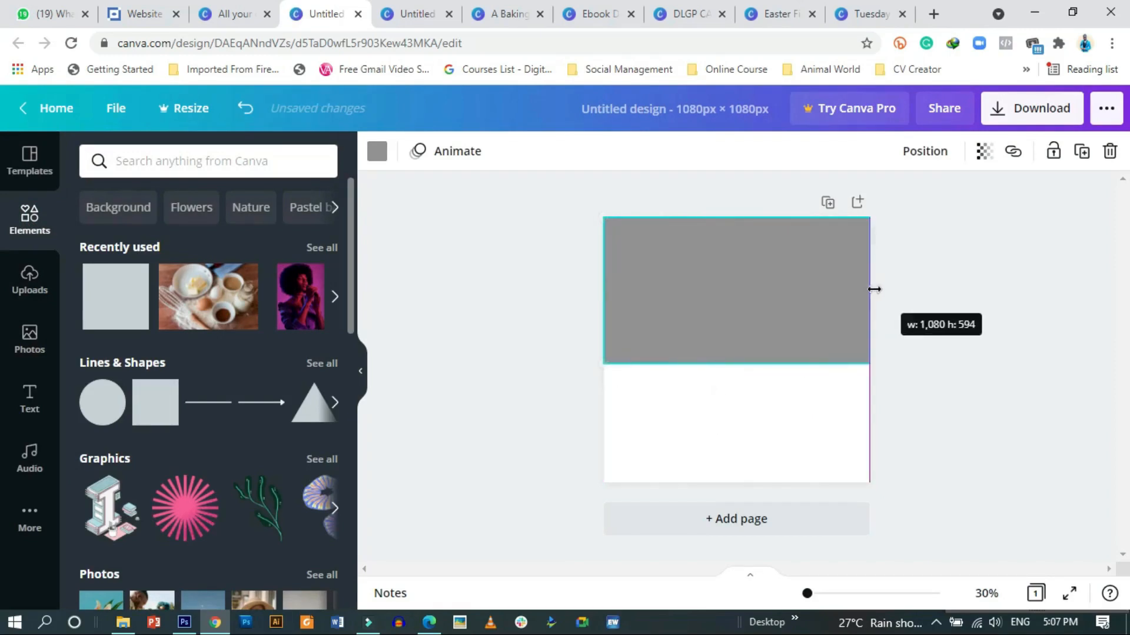
{"action": "left_click_drag", "start_coordinate": [728, 363], "coordinate": [735, 486]}
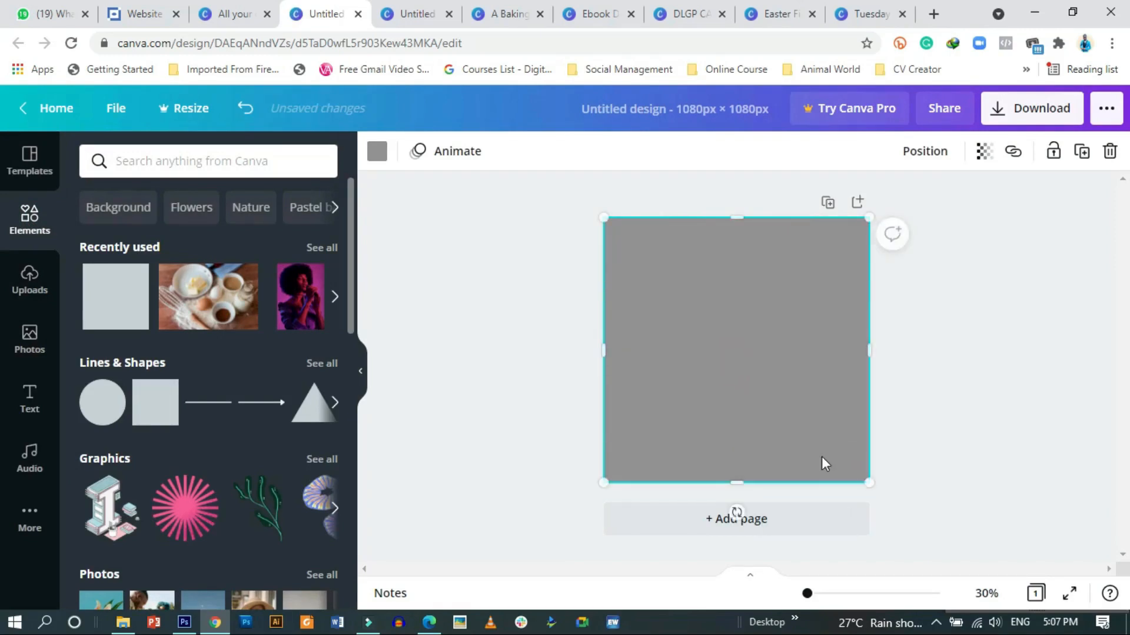
Duplicate the grey page twice to make a three-page design, and review the pages
{"action": "left_click", "coordinate": [828, 203]}
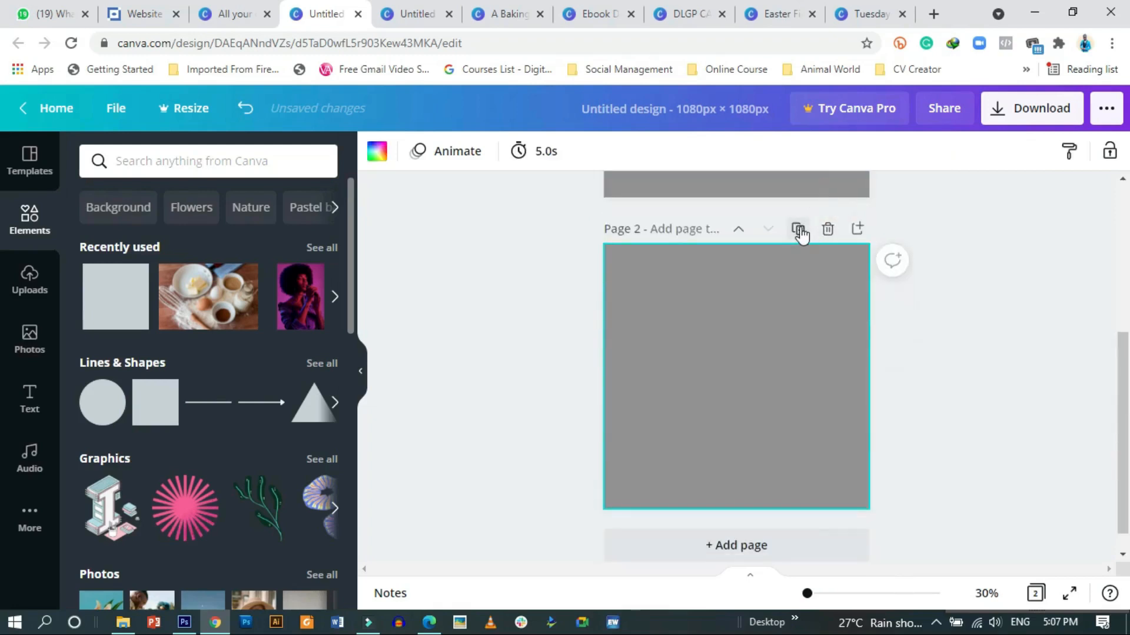
{"action": "left_click", "coordinate": [798, 230]}
{"action": "scroll", "coordinate": [656, 229], "scroll_direction": "up", "scroll_amount": 10}
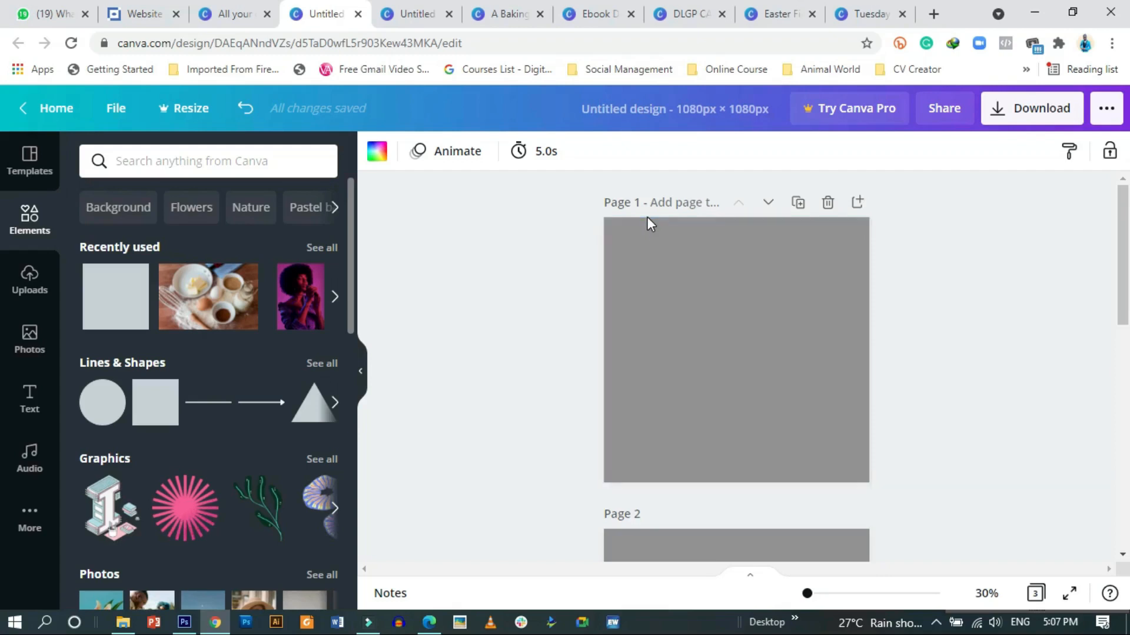
{"action": "scroll", "coordinate": [627, 259], "scroll_direction": "down", "scroll_amount": 5}
{"action": "scroll", "coordinate": [615, 253], "scroll_direction": "up", "scroll_amount": 5}
Compare the pages of the 2160 × 1080 px design with those of the 1080 × 1080 px design
{"action": "left_click", "coordinate": [418, 8]}
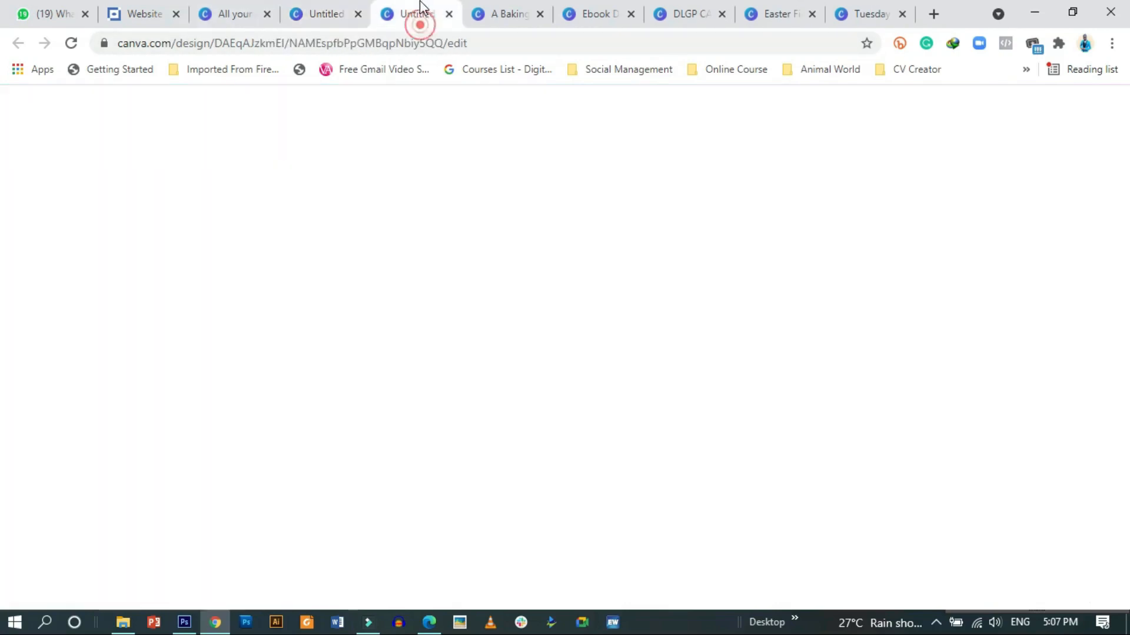
{"action": "scroll", "coordinate": [726, 347], "scroll_direction": "down", "scroll_amount": 8}
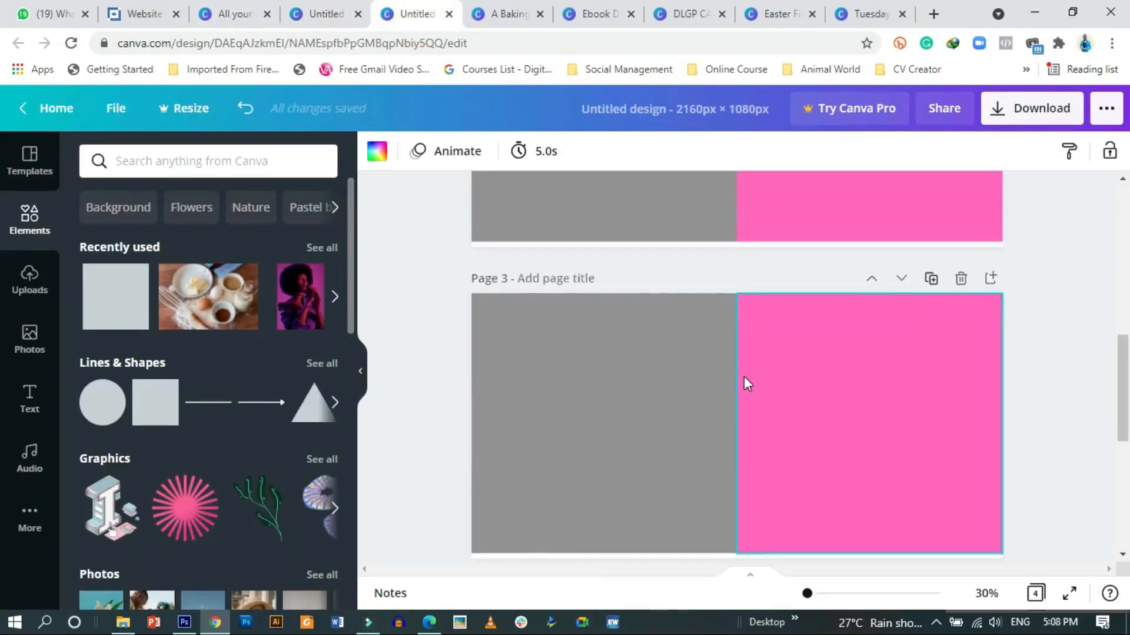
{"action": "key", "text": "ctrl+shift+Tab"}
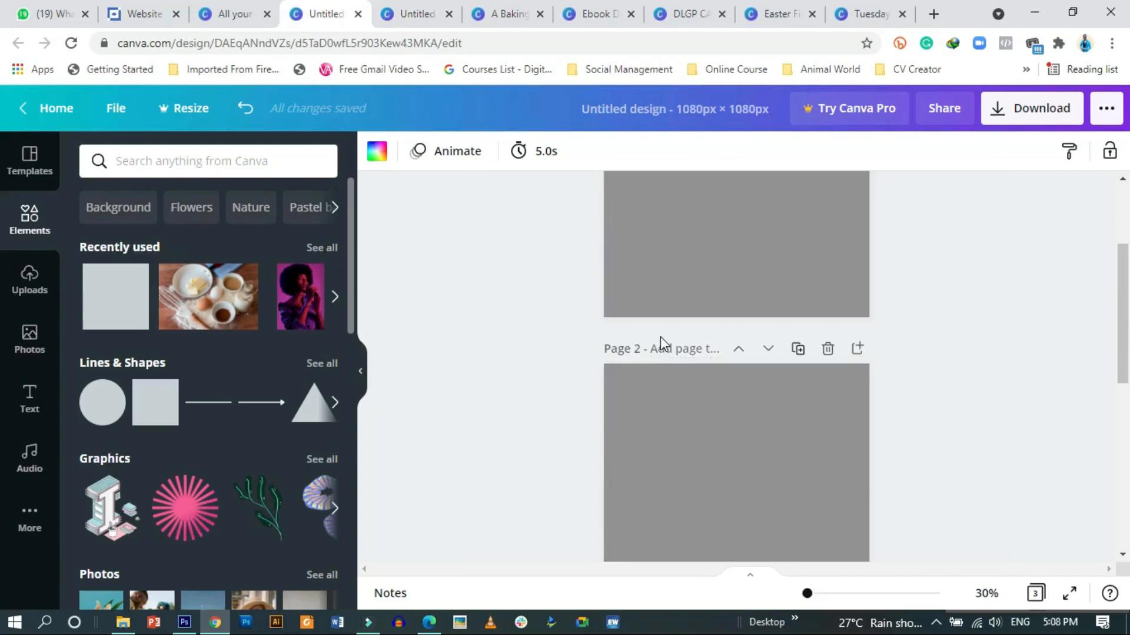
{"action": "scroll", "coordinate": [702, 338], "scroll_direction": "down", "scroll_amount": 6}
{"action": "scroll", "coordinate": [702, 337], "scroll_direction": "up", "scroll_amount": 10}
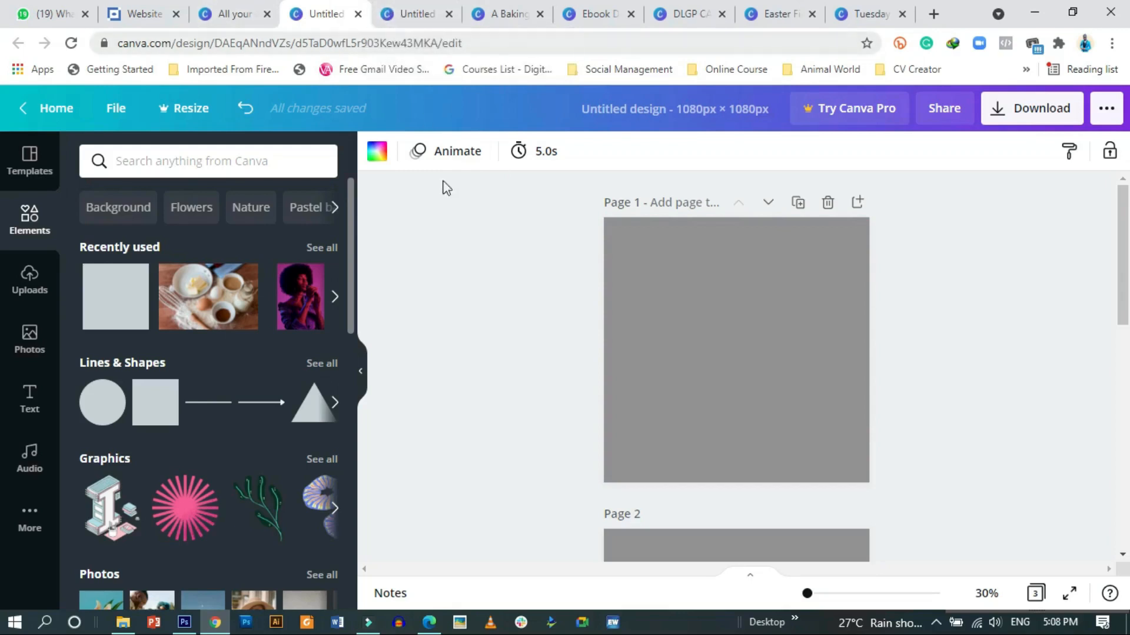
Look through the three grey pages of the 1080 × 1080 px design and switch back to the 2160 × 1080 px design
{"action": "scroll", "coordinate": [641, 384], "scroll_direction": "down", "scroll_amount": 4}
{"action": "scroll", "coordinate": [641, 384], "scroll_direction": "up", "scroll_amount": 4}
{"action": "scroll", "coordinate": [655, 330], "scroll_direction": "down", "scroll_amount": 2}
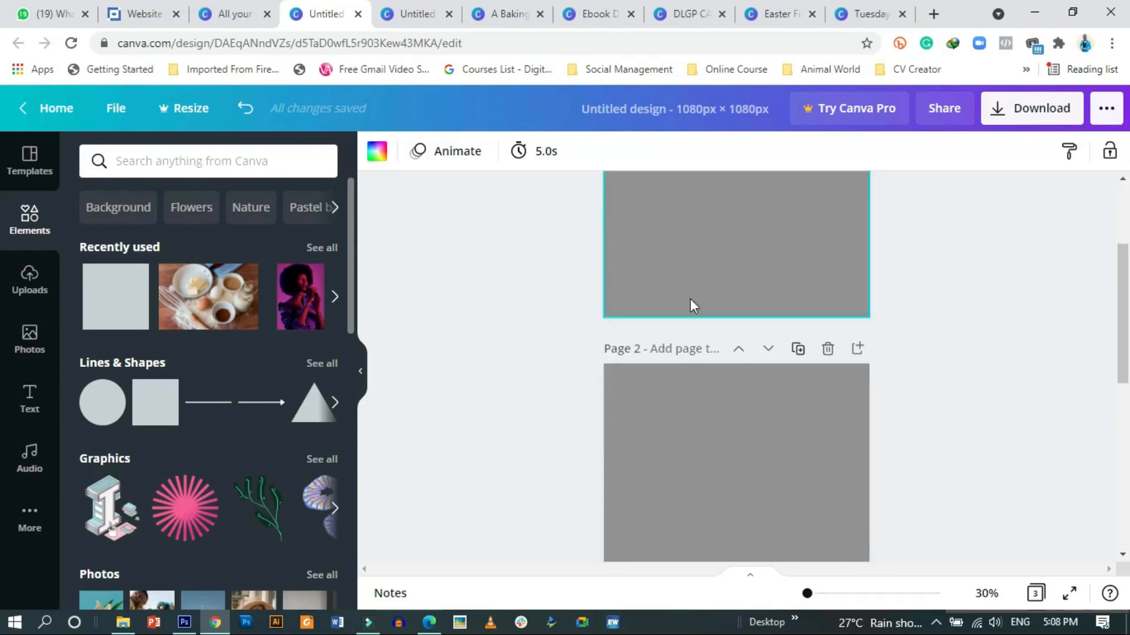
{"action": "scroll", "coordinate": [687, 353], "scroll_direction": "up", "scroll_amount": 3}
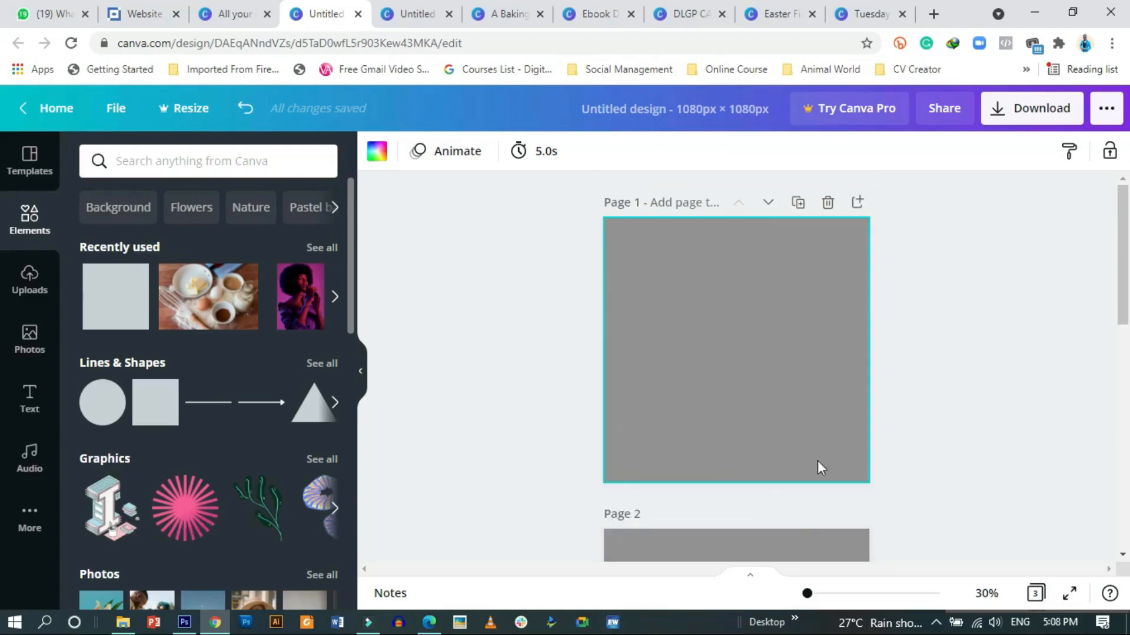
{"action": "scroll", "coordinate": [759, 459], "scroll_direction": "down", "scroll_amount": 5}
{"action": "left_click", "coordinate": [412, 13]}
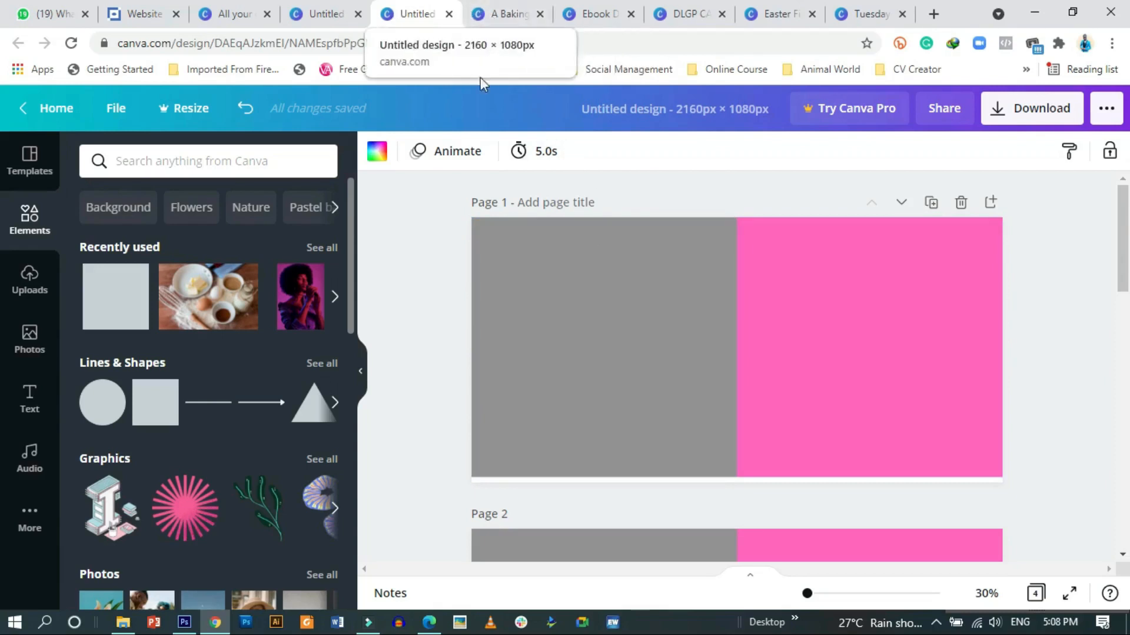
Return to the designs overview, dismiss the custom-size form, and open the existing "You need Two apps" carousel design
{"action": "left_click", "coordinate": [516, 11]}
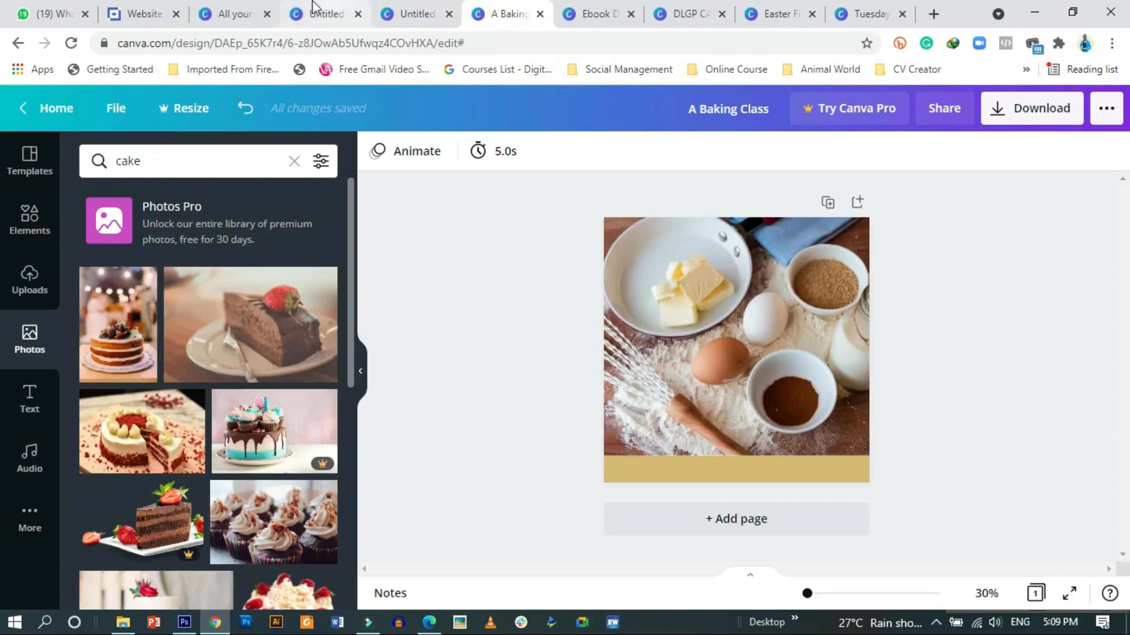
{"action": "left_click", "coordinate": [231, 15]}
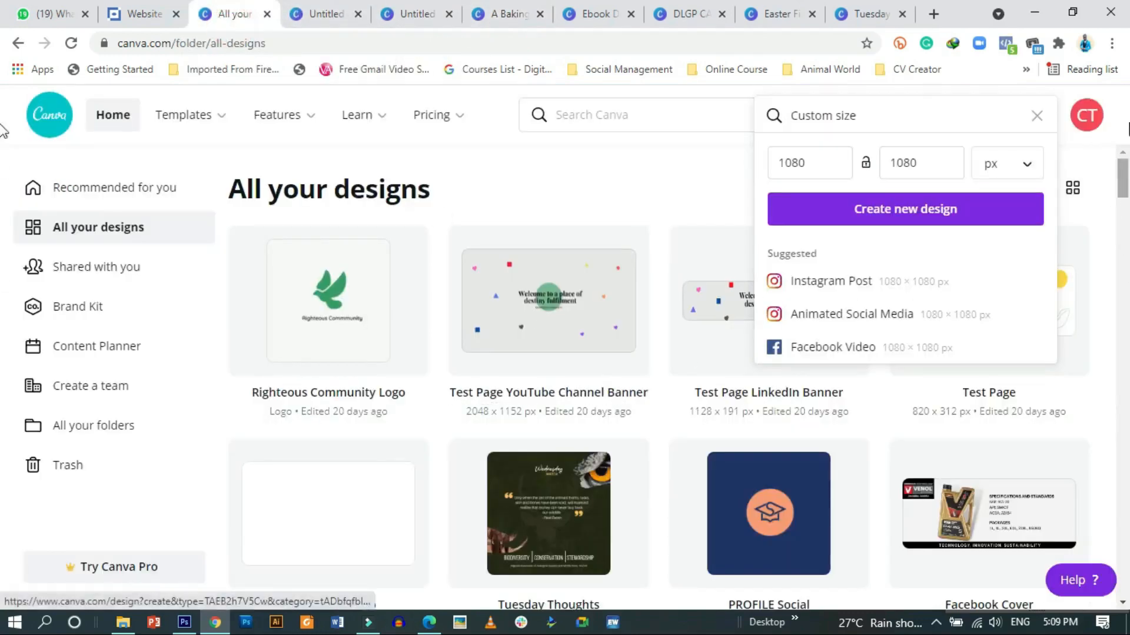
{"action": "left_click", "coordinate": [1037, 115]}
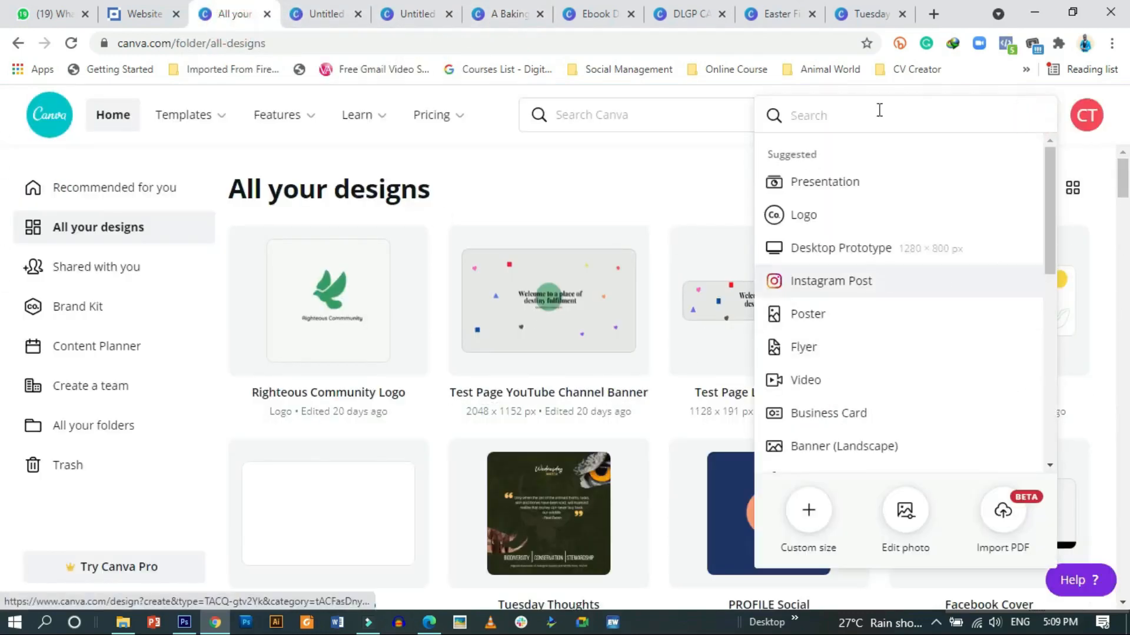
{"action": "left_click", "coordinate": [669, 174]}
{"action": "scroll", "coordinate": [665, 415], "scroll_direction": "down", "scroll_amount": 8}
{"action": "scroll", "coordinate": [664, 415], "scroll_direction": "down", "scroll_amount": 20}
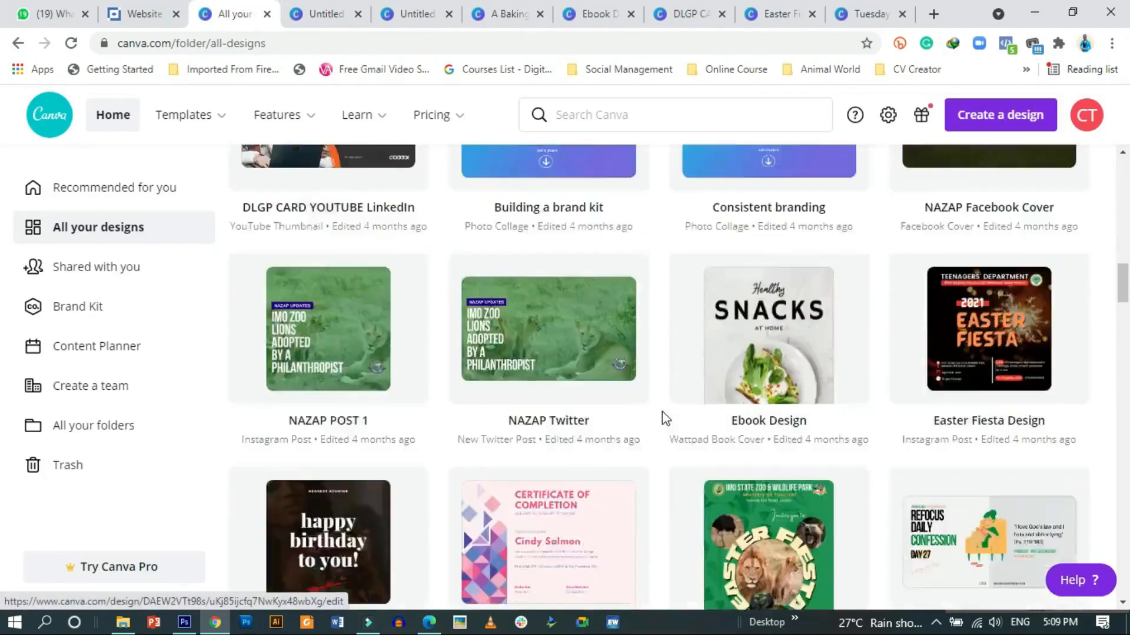
{"action": "scroll", "coordinate": [657, 429], "scroll_direction": "down", "scroll_amount": 20}
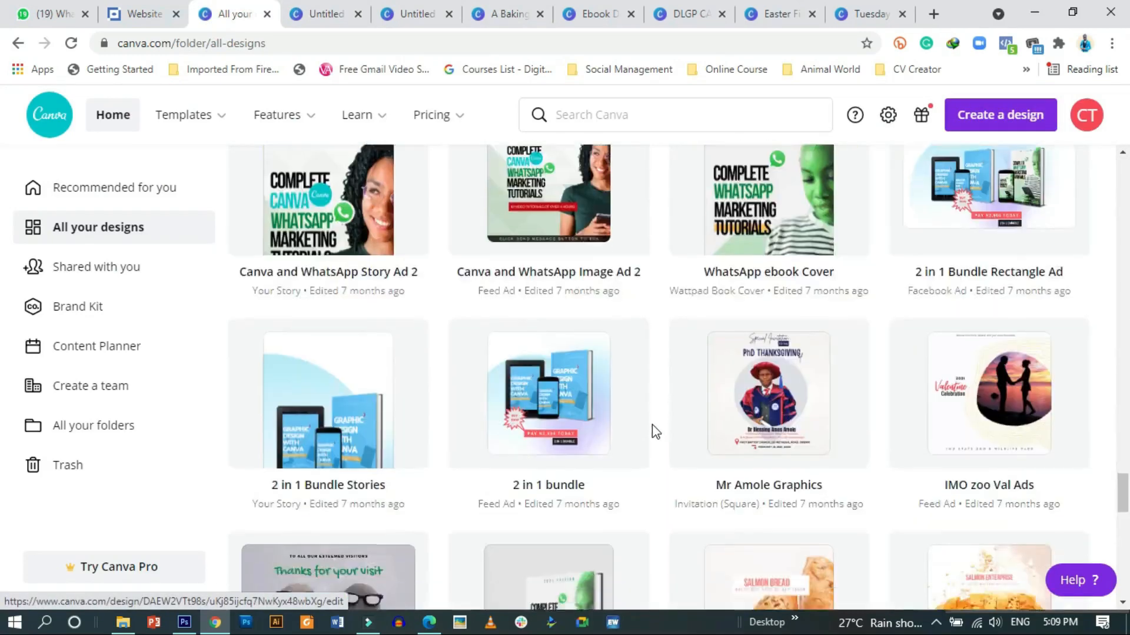
{"action": "scroll", "coordinate": [655, 432], "scroll_direction": "up", "scroll_amount": 4}
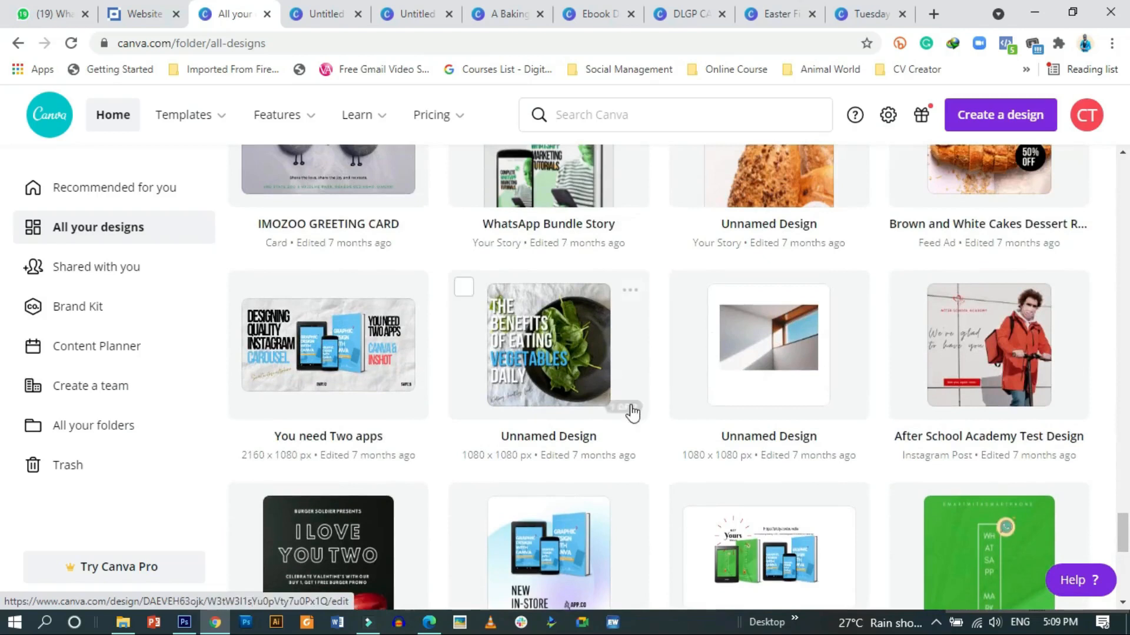
{"action": "left_click", "coordinate": [306, 366]}
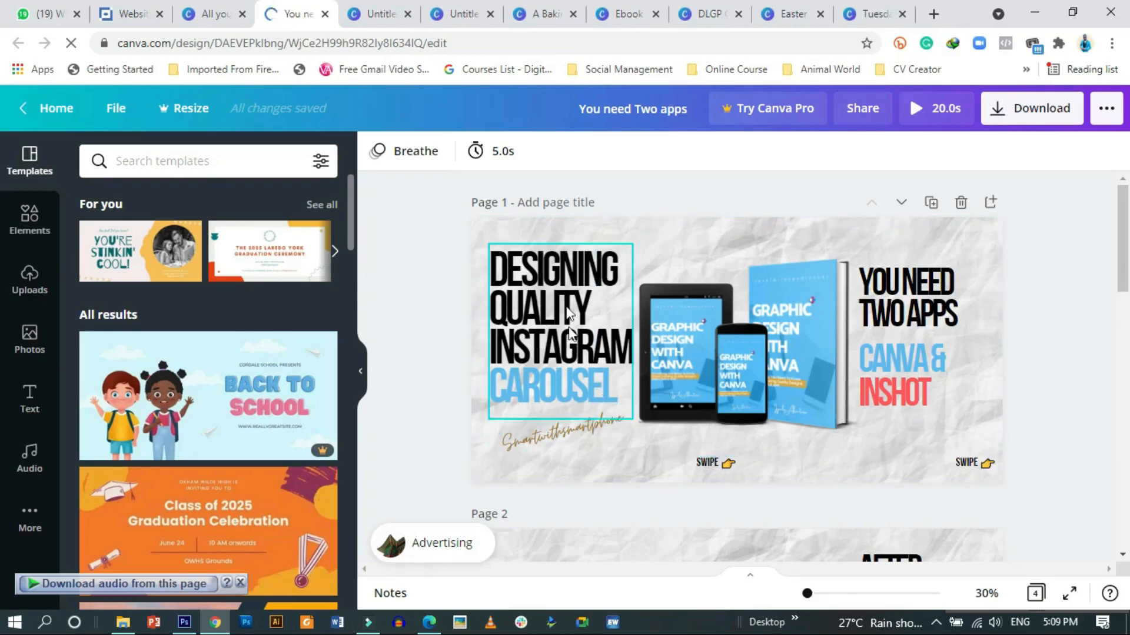
Inspect the "DESIGNING QUALITY INSTAGRAM CAROUSEL" title text on page 1
{"action": "left_click", "coordinate": [546, 297]}
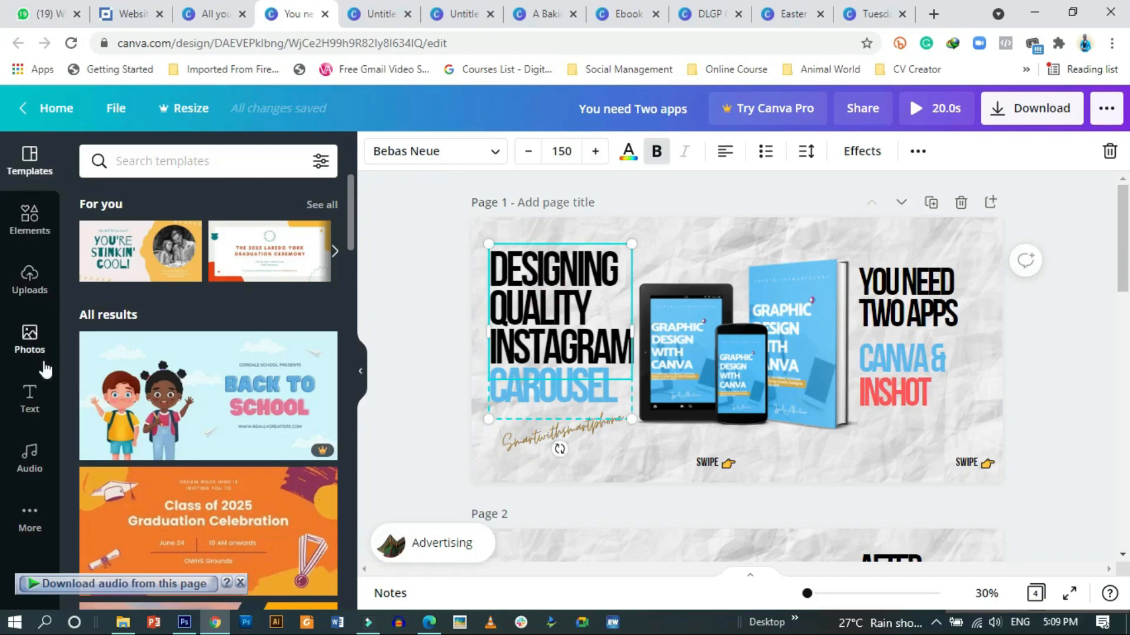
{"action": "left_click", "coordinate": [422, 284]}
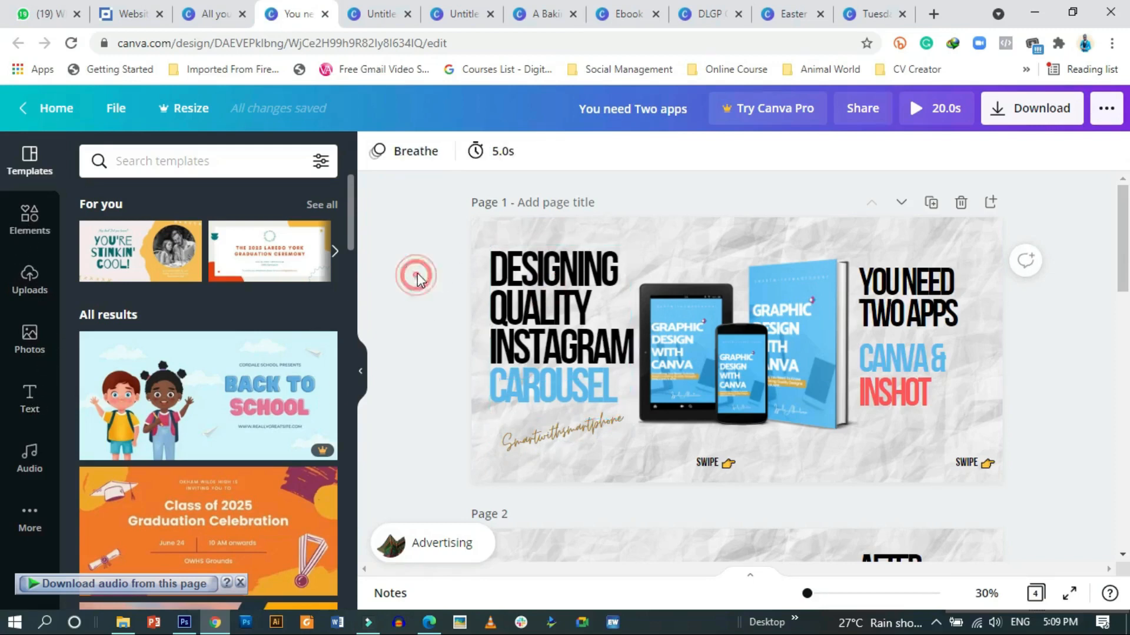
{"action": "left_click", "coordinate": [534, 316]}
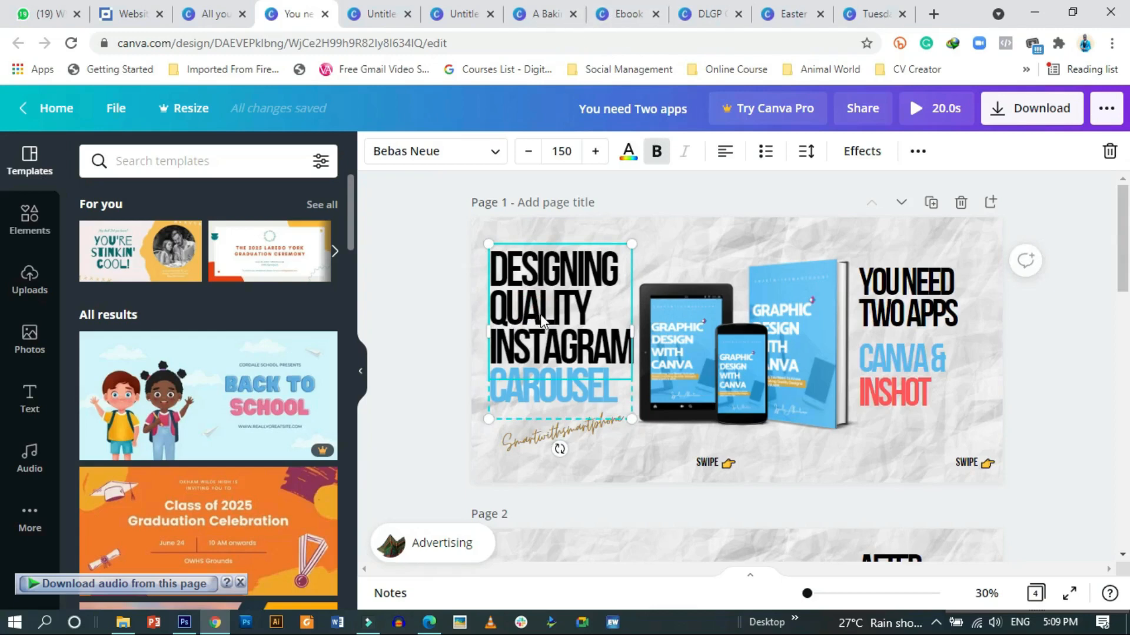
Try adding a heading text box to page 1, and clear it
{"action": "left_click", "coordinate": [31, 406]}
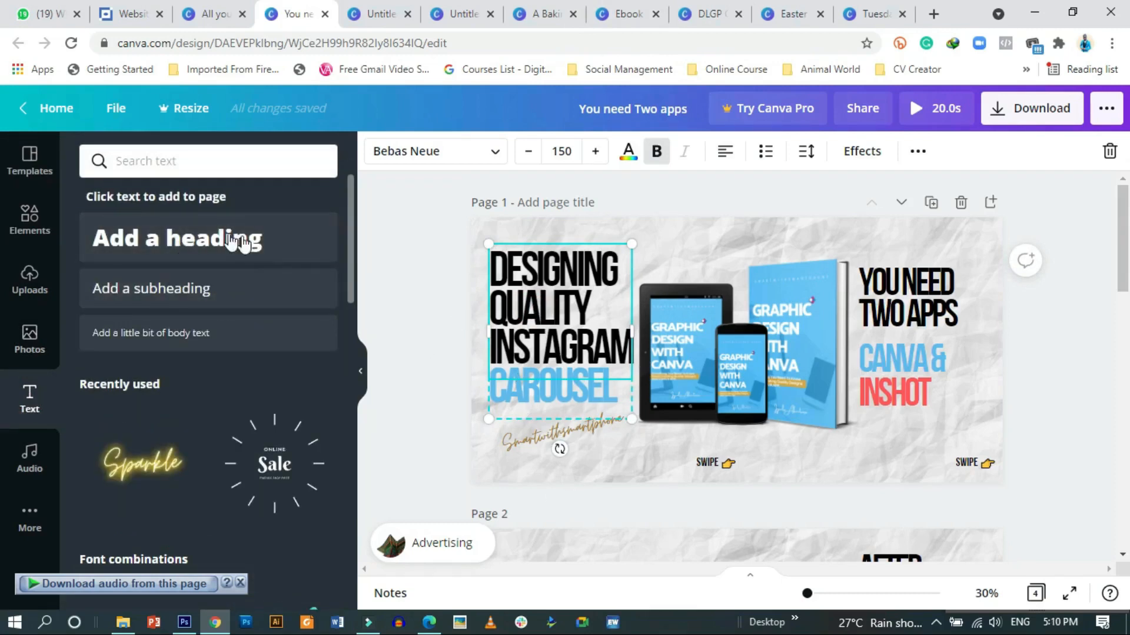
{"action": "left_click", "coordinate": [196, 239]}
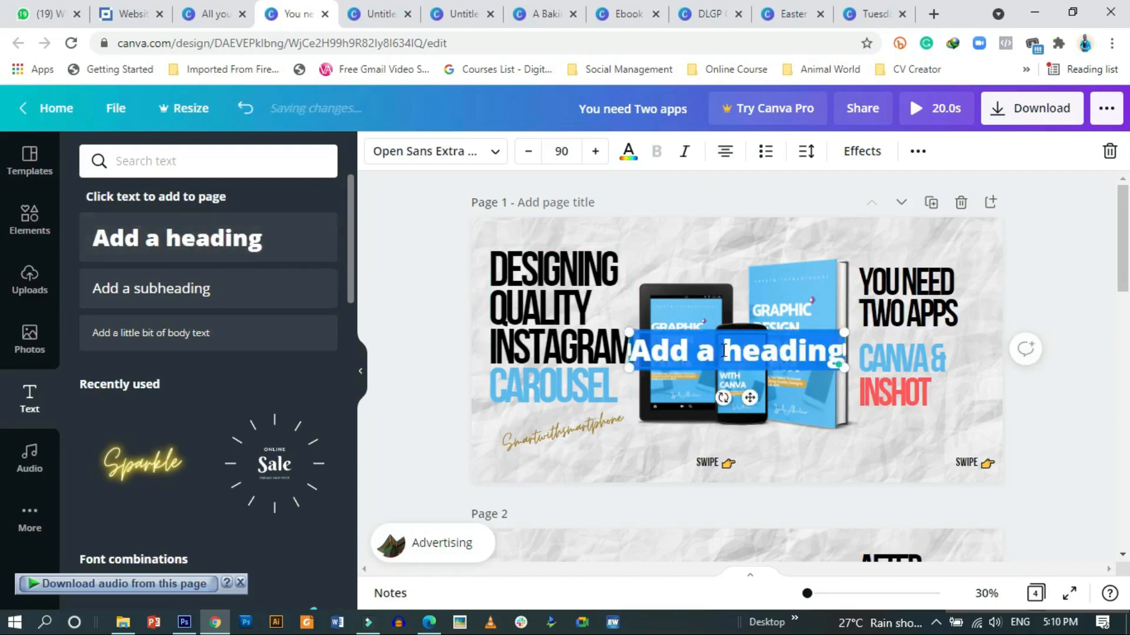
{"action": "key", "text": "BackSpace"}
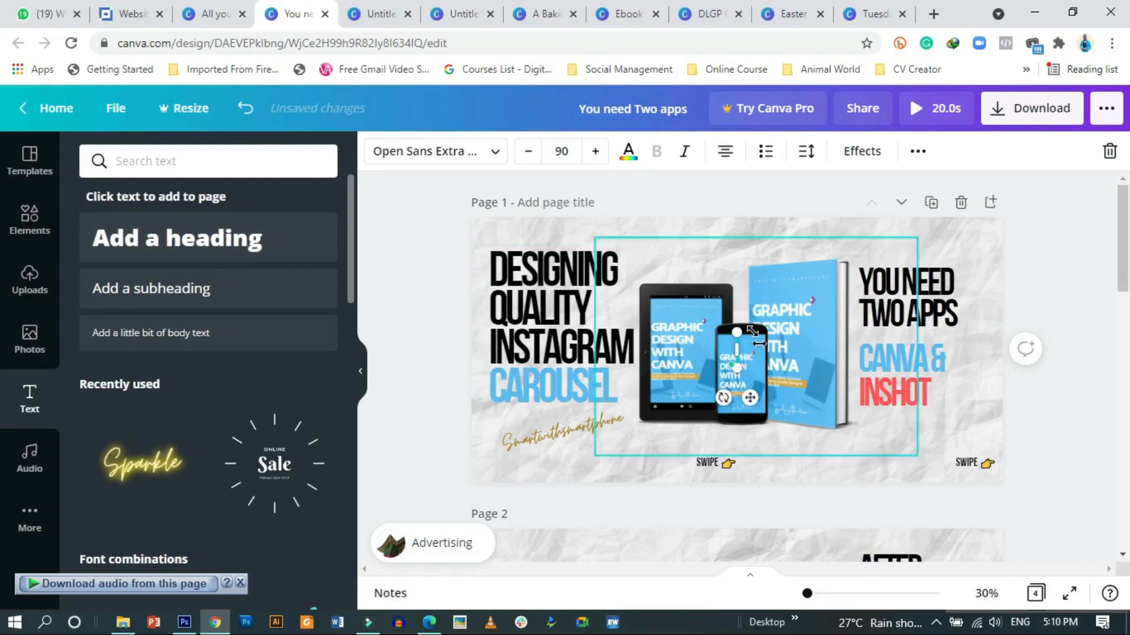
{"action": "left_click", "coordinate": [435, 308]}
Select the book and device mockup on page 1 and display the library of uploaded images
{"action": "left_click", "coordinate": [777, 332]}
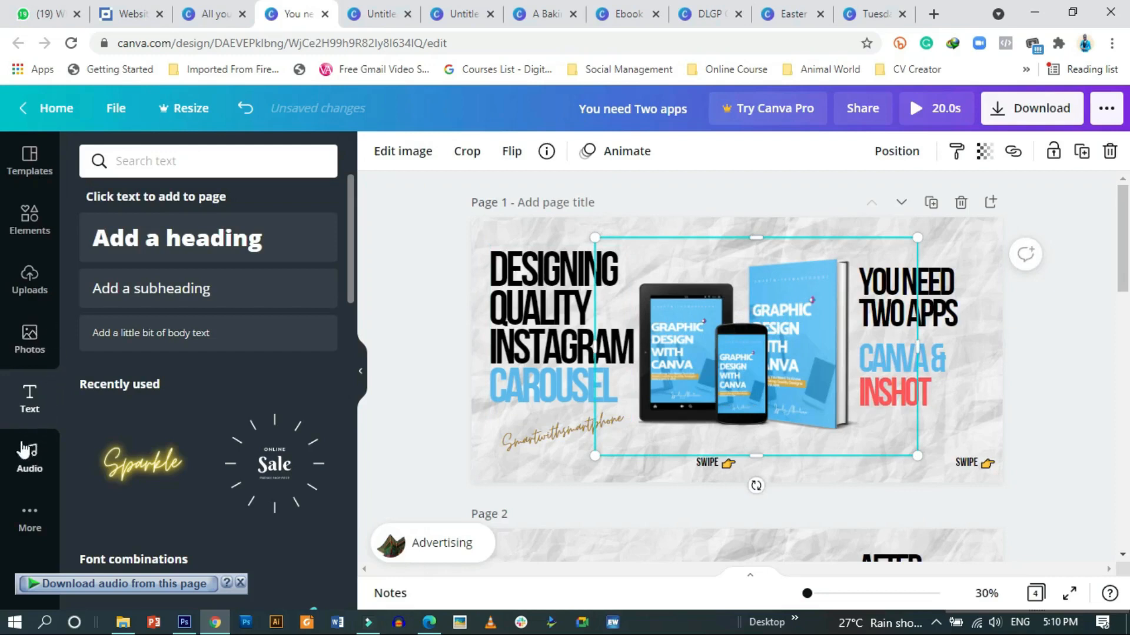
{"action": "left_click", "coordinate": [32, 506]}
{"action": "left_click", "coordinate": [28, 281]}
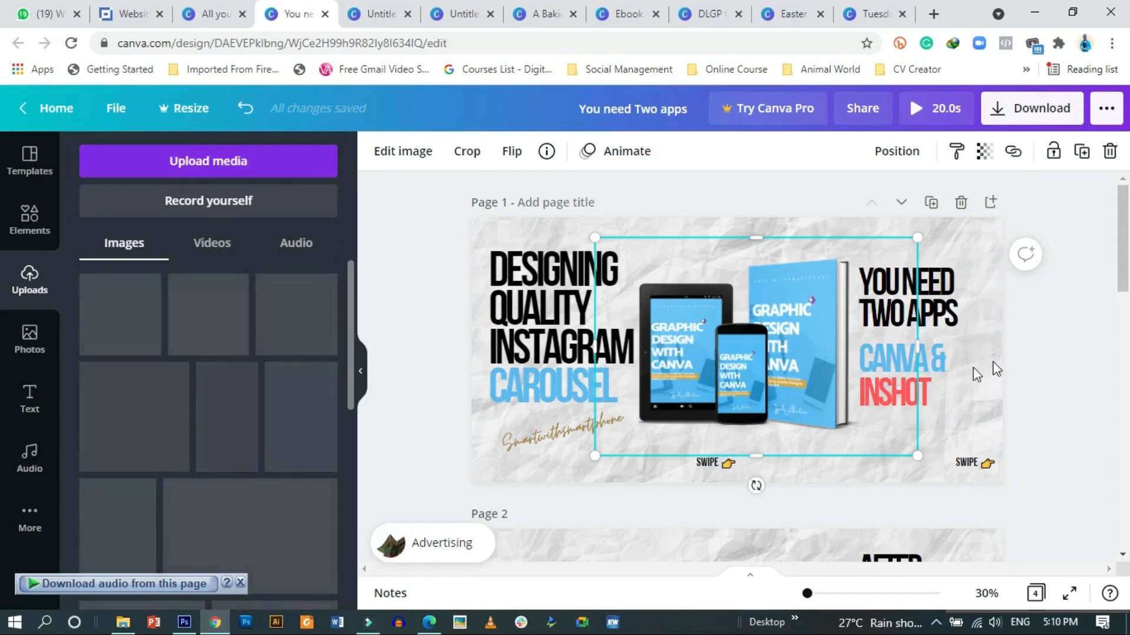
{"action": "left_click", "coordinate": [1015, 394]}
Review the carousel's pages down to page 4, checking the InShot import and crop instructions, and return to page 1
{"action": "scroll", "coordinate": [1007, 379], "scroll_direction": "down", "scroll_amount": 15}
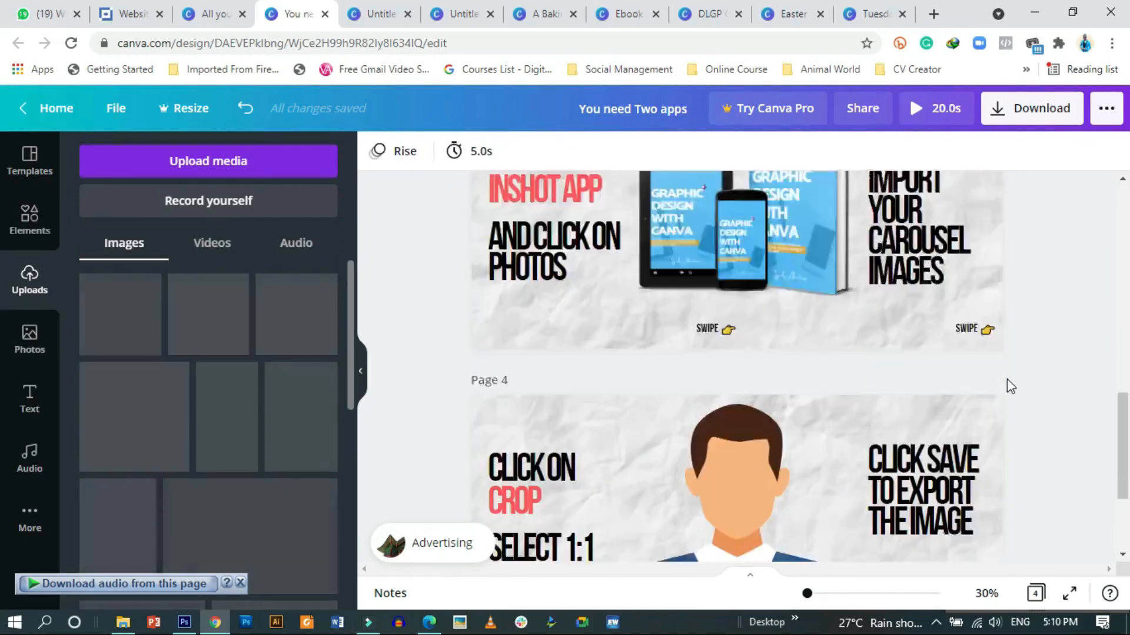
{"action": "scroll", "coordinate": [1007, 378], "scroll_direction": "up", "scroll_amount": 8}
{"action": "scroll", "coordinate": [992, 371], "scroll_direction": "up", "scroll_amount": 2}
{"action": "scroll", "coordinate": [989, 373], "scroll_direction": "down", "scroll_amount": 3}
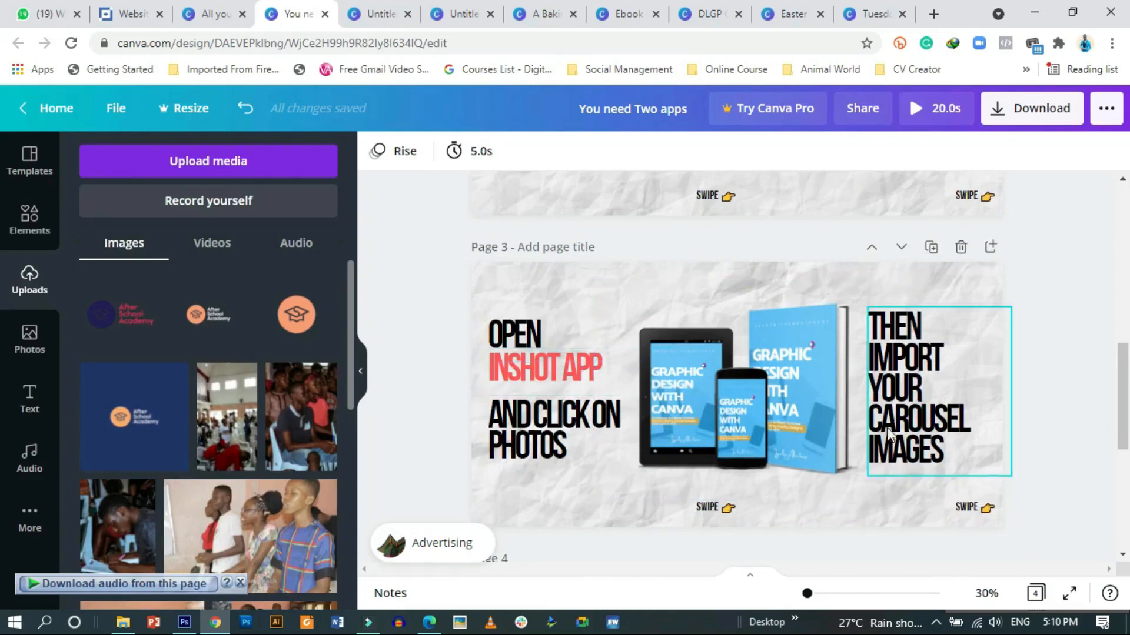
{"action": "scroll", "coordinate": [888, 433], "scroll_direction": "down", "scroll_amount": 2}
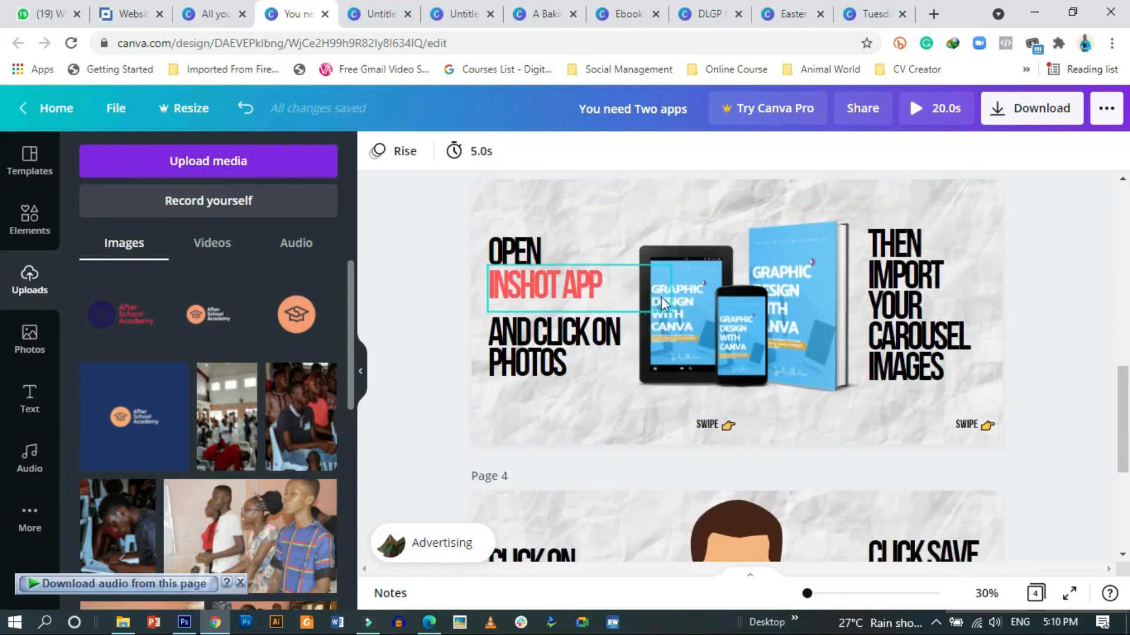
{"action": "scroll", "coordinate": [547, 401], "scroll_direction": "down", "scroll_amount": 5}
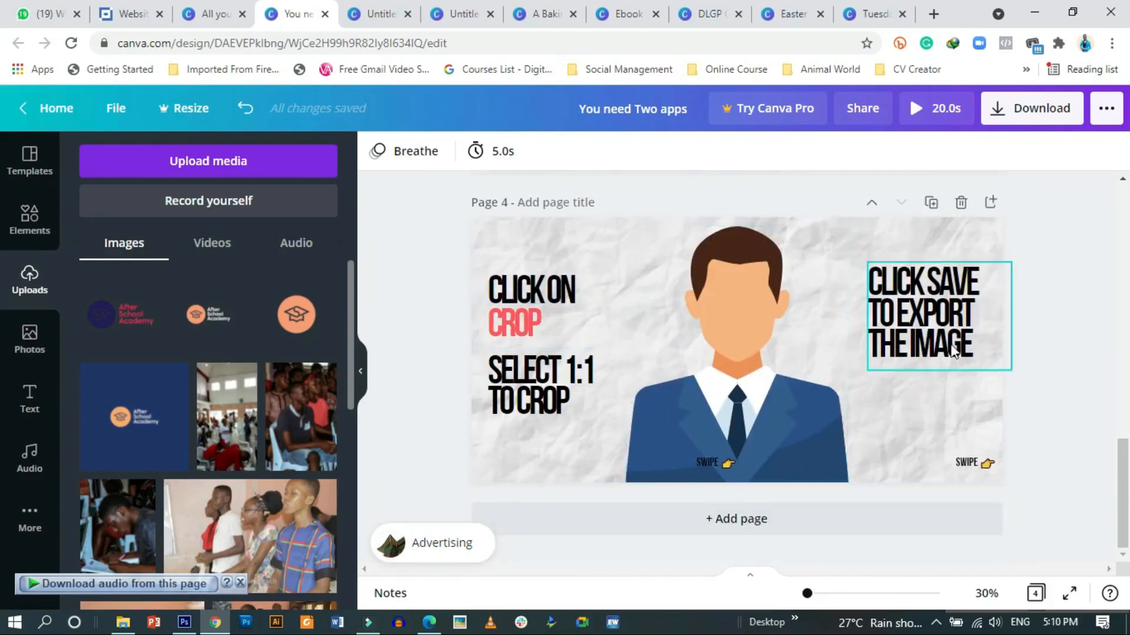
{"action": "scroll", "coordinate": [558, 371], "scroll_direction": "up", "scroll_amount": 4}
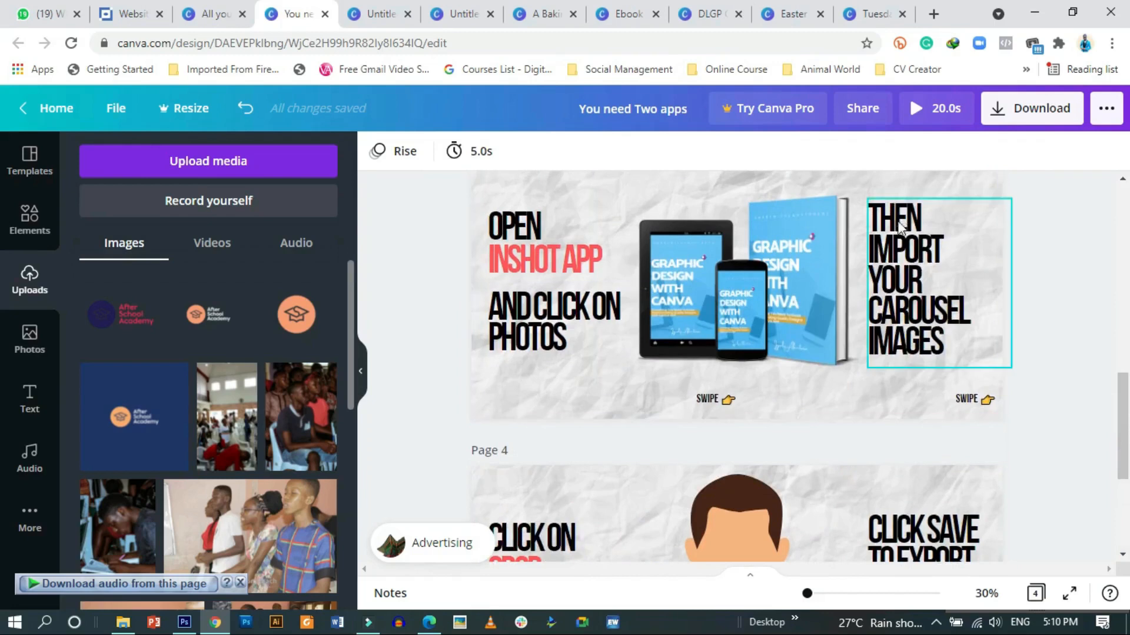
{"action": "scroll", "coordinate": [833, 365], "scroll_direction": "down", "scroll_amount": 4}
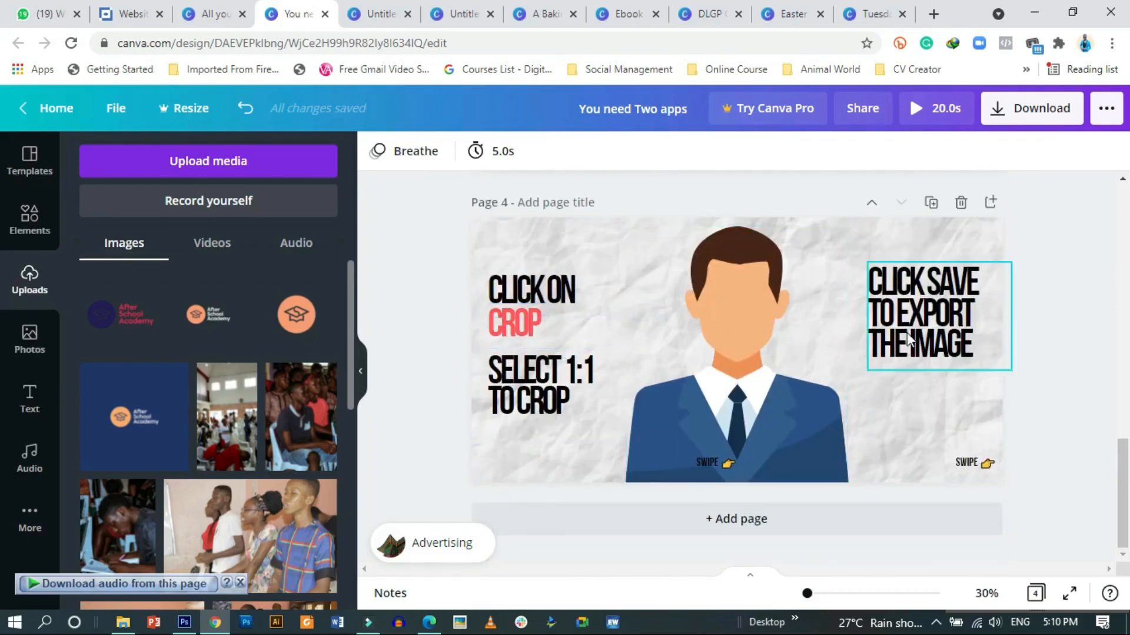
{"action": "scroll", "coordinate": [671, 390], "scroll_direction": "up", "scroll_amount": 1}
{"action": "scroll", "coordinate": [671, 390], "scroll_direction": "up", "scroll_amount": 12}
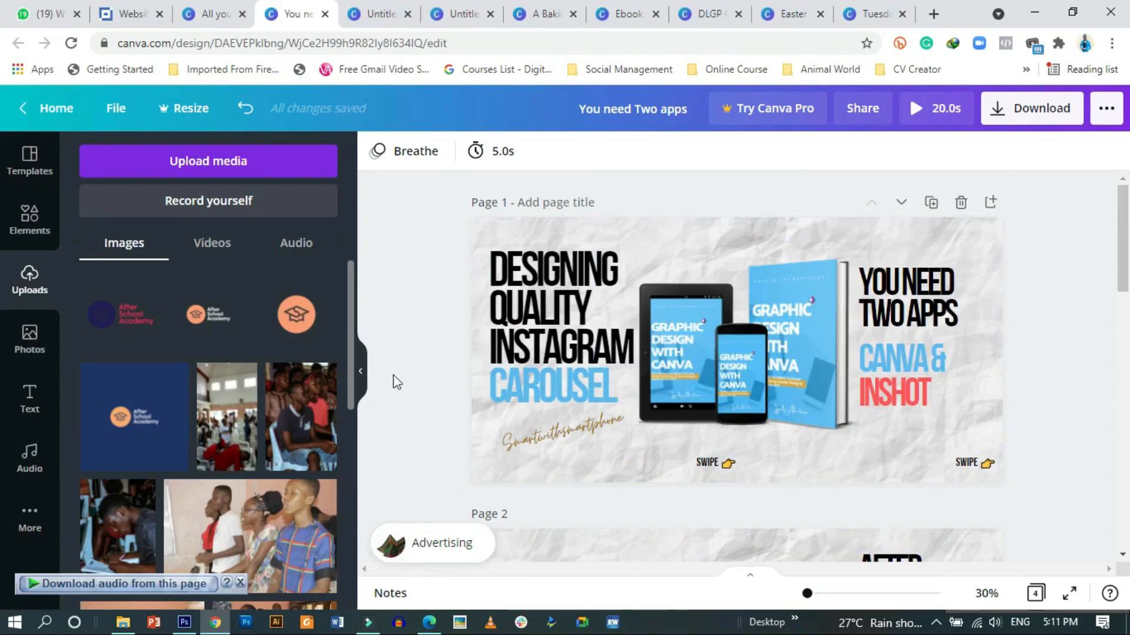
Check how the content on pages 1 to 3 of the carousel continues from one slide to the next
{"action": "scroll", "coordinate": [539, 398], "scroll_direction": "down", "scroll_amount": 5}
{"action": "scroll", "coordinate": [556, 386], "scroll_direction": "up", "scroll_amount": 5}
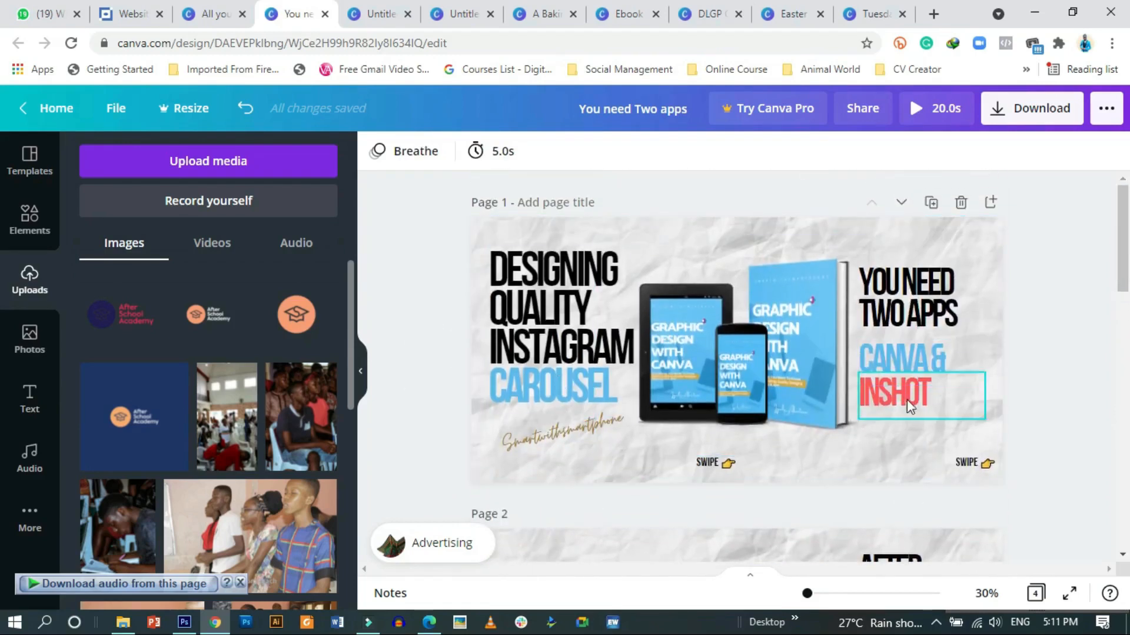
{"action": "scroll", "coordinate": [534, 376], "scroll_direction": "down", "scroll_amount": 10}
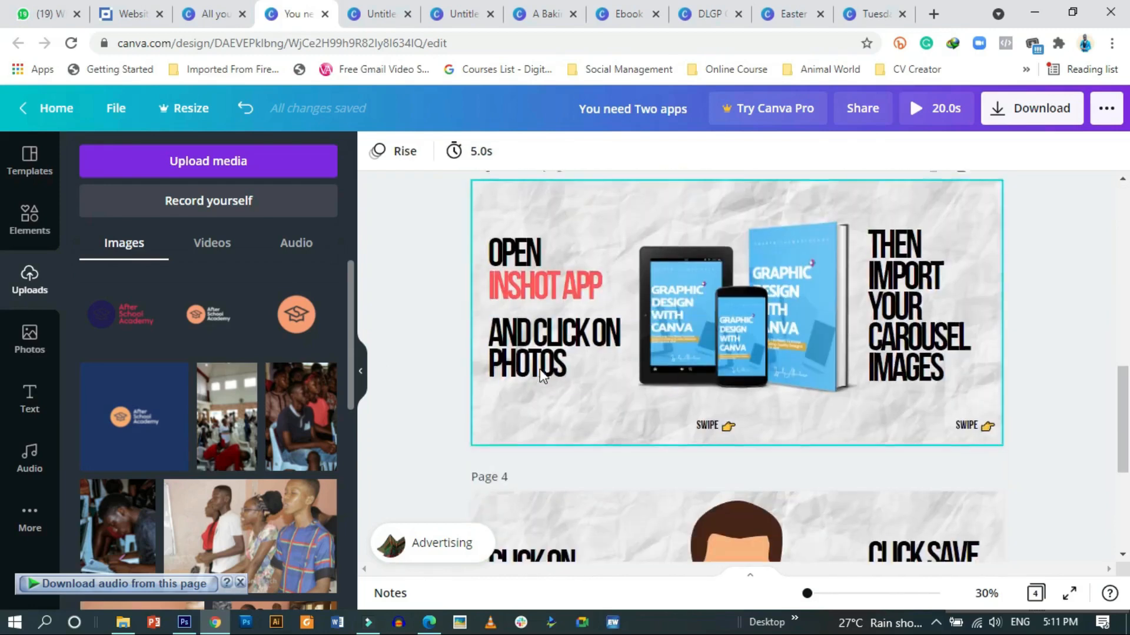
{"action": "scroll", "coordinate": [707, 386], "scroll_direction": "up", "scroll_amount": 1}
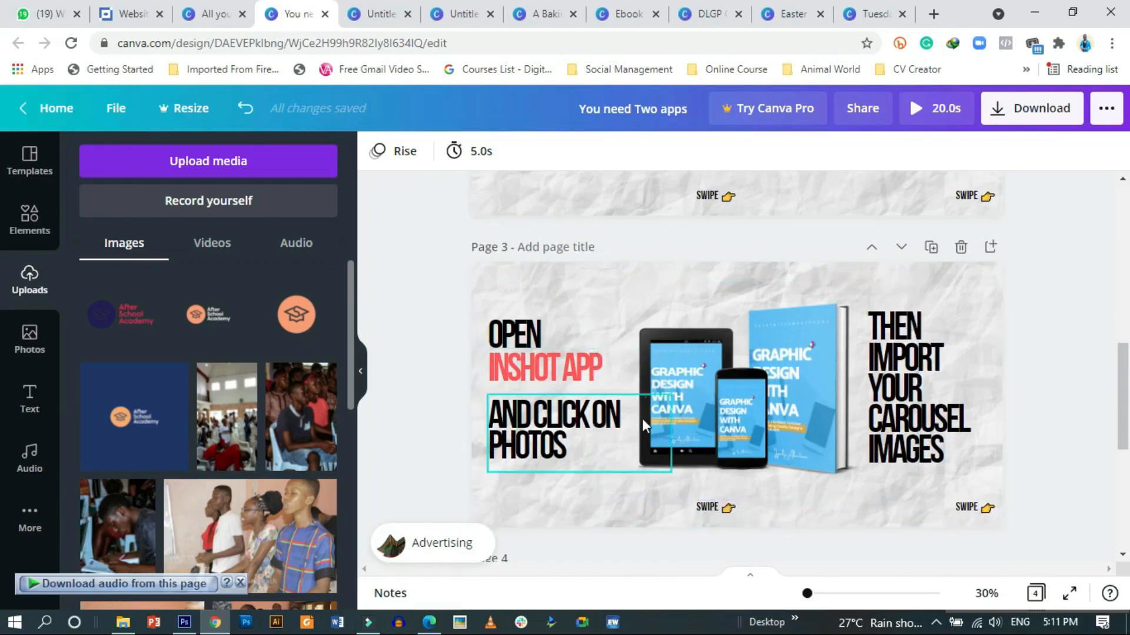
{"action": "scroll", "coordinate": [641, 418], "scroll_direction": "up", "scroll_amount": 8}
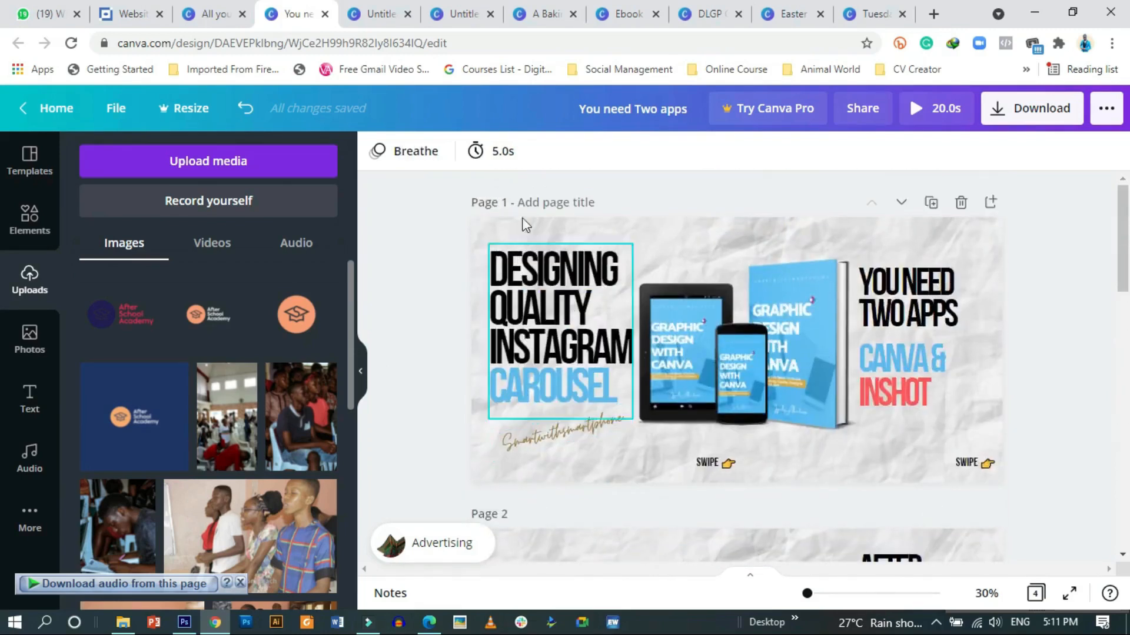
Compare the grey pages of the 1080 × 1080 px design with the wide pages of the "You need Two apps" carousel
{"action": "left_click", "coordinate": [376, 13]}
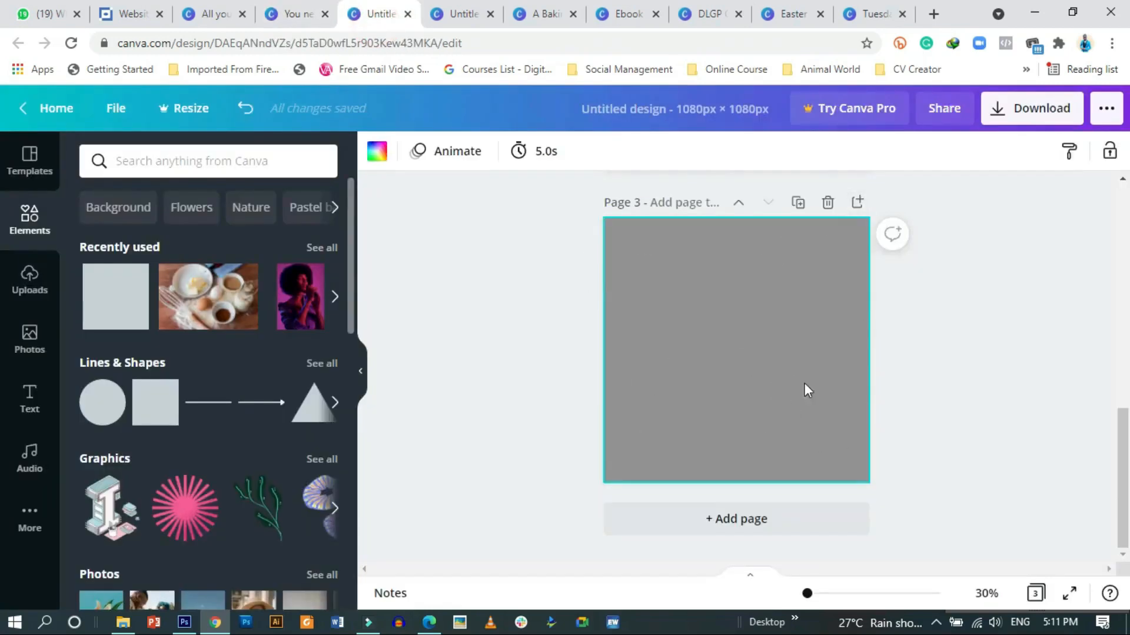
{"action": "scroll", "coordinate": [773, 286], "scroll_direction": "up", "scroll_amount": 6}
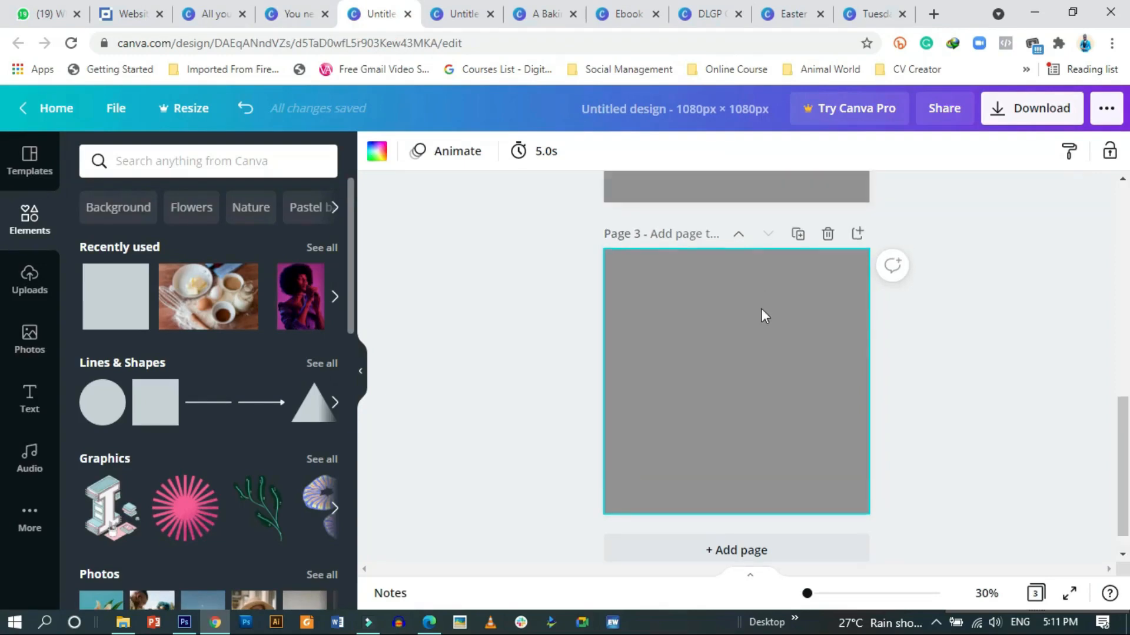
{"action": "scroll", "coordinate": [782, 288], "scroll_direction": "up", "scroll_amount": 1}
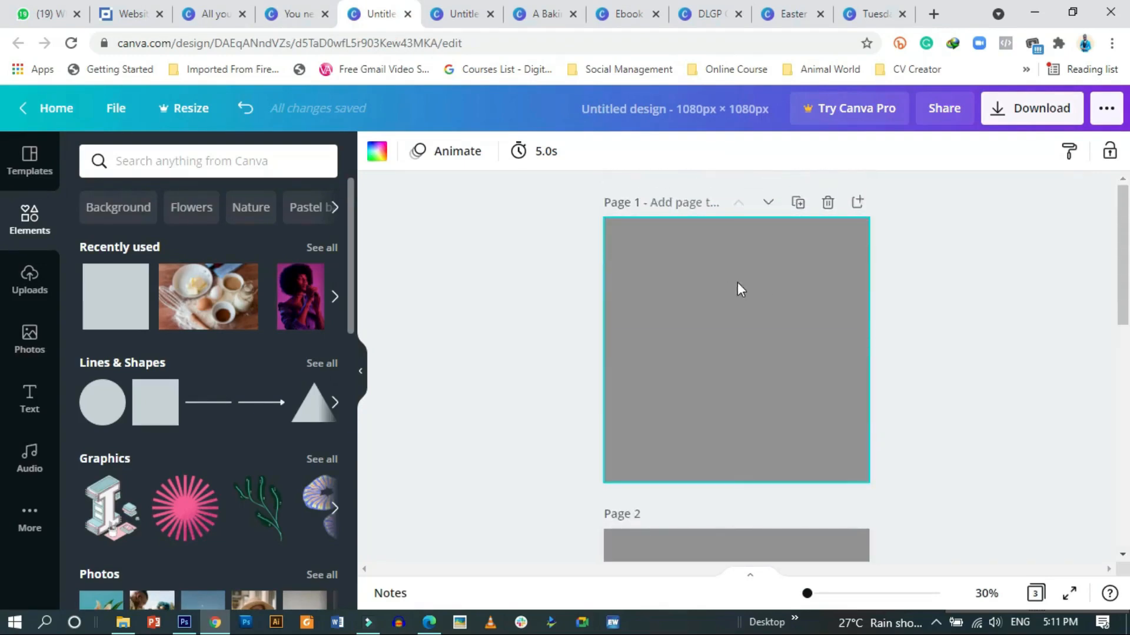
{"action": "left_click", "coordinate": [297, 13]}
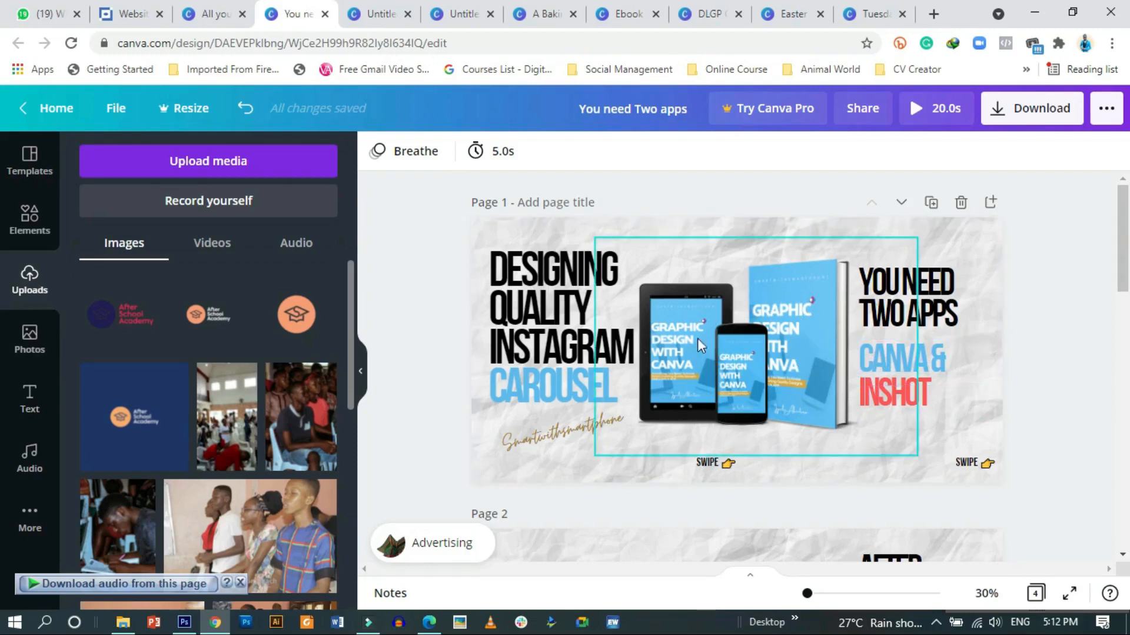
{"action": "scroll", "coordinate": [669, 447], "scroll_direction": "down", "scroll_amount": 5}
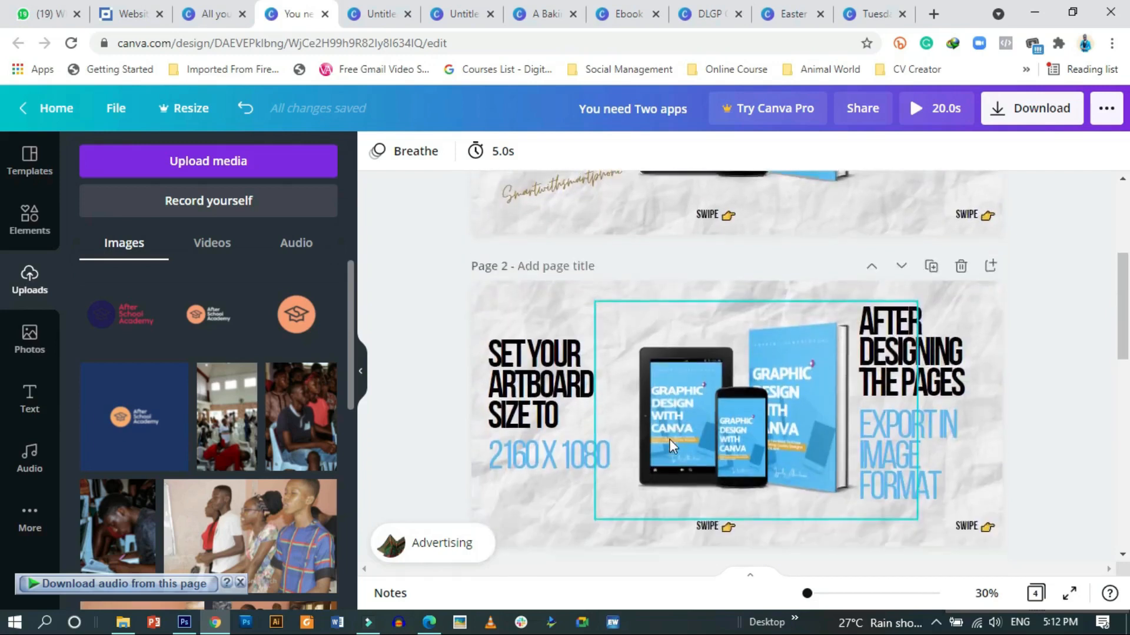
{"action": "scroll", "coordinate": [671, 441], "scroll_direction": "up", "scroll_amount": 3}
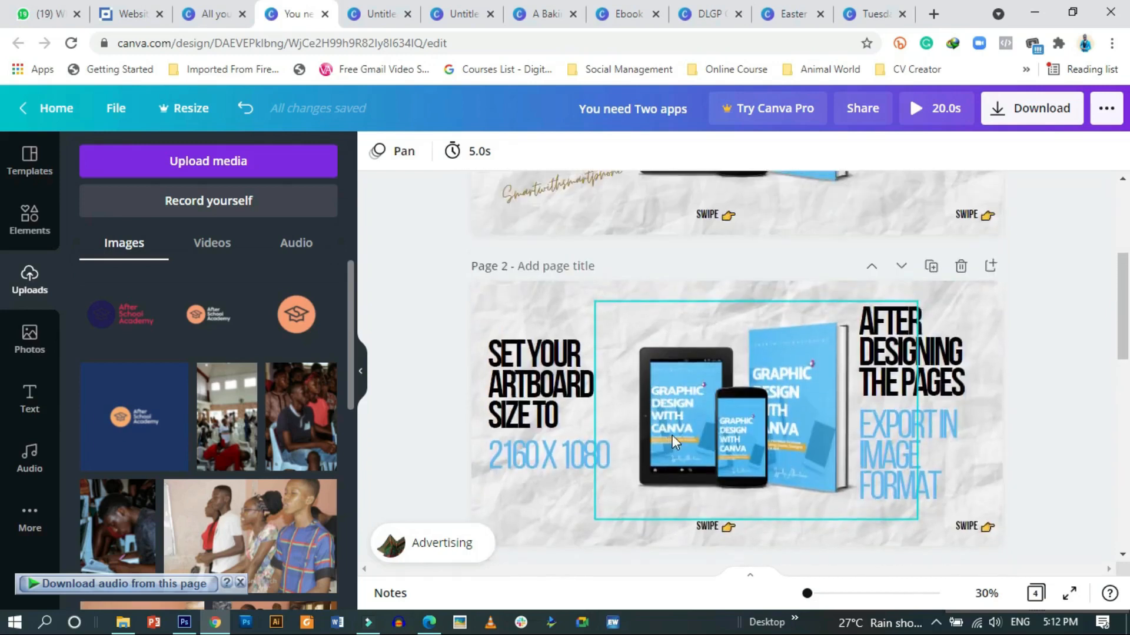
Review pages 1 to 4 of the "You need Two apps" carousel, checking the artboard size, export and InShot instructions
{"action": "scroll", "coordinate": [672, 439], "scroll_direction": "down", "scroll_amount": 1}
{"action": "scroll", "coordinate": [674, 442], "scroll_direction": "down", "scroll_amount": 4}
{"action": "scroll", "coordinate": [673, 439], "scroll_direction": "up", "scroll_amount": 3}
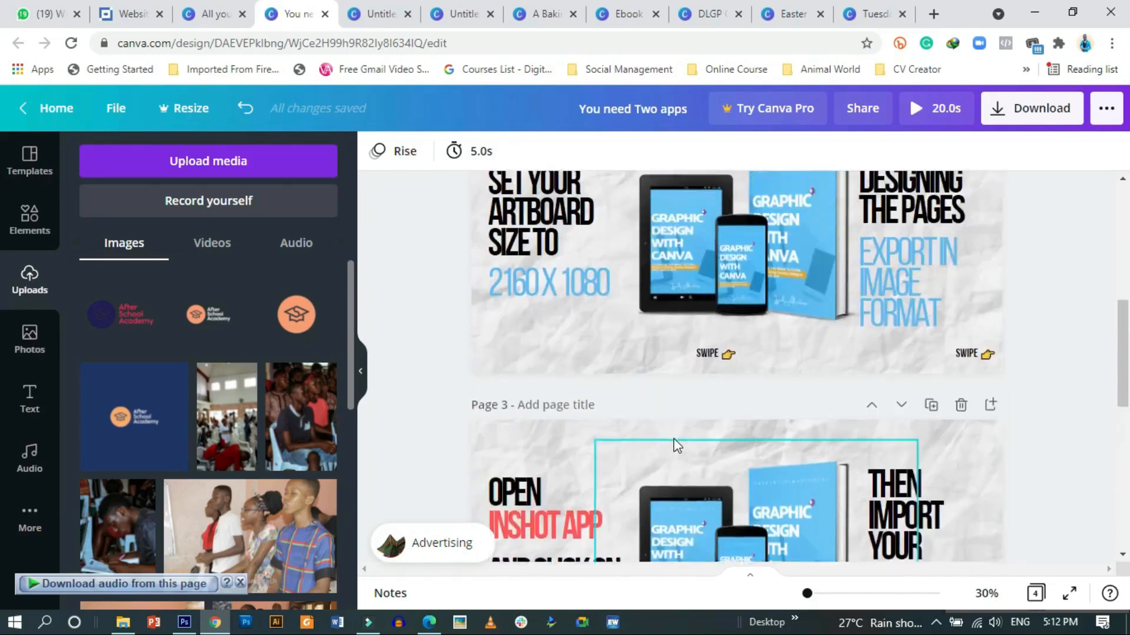
{"action": "scroll", "coordinate": [676, 446], "scroll_direction": "up", "scroll_amount": 1}
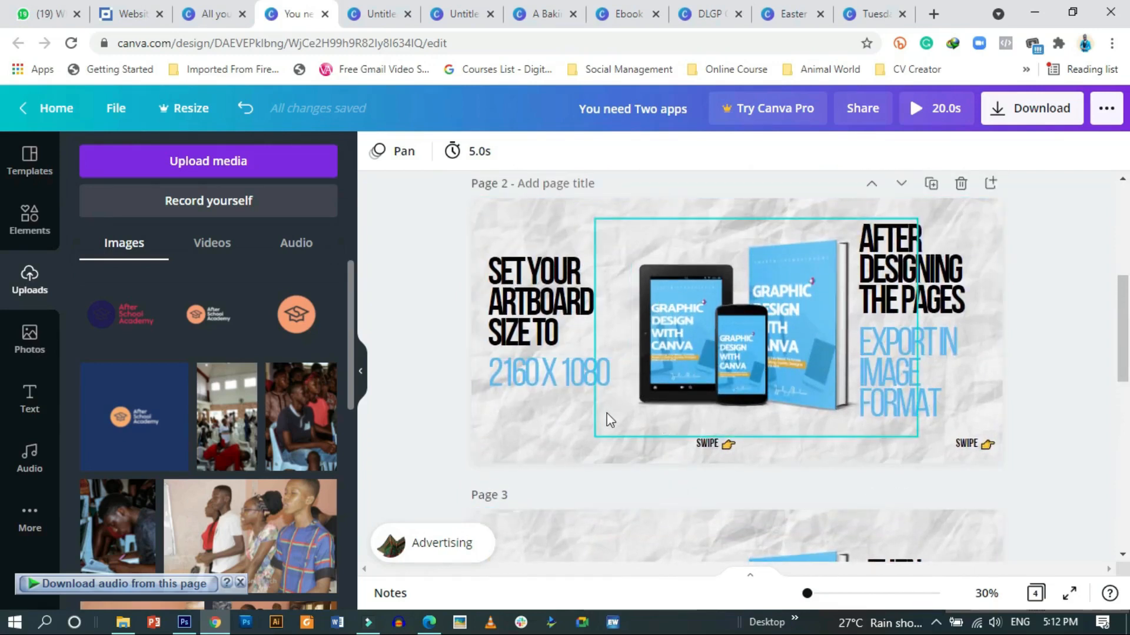
{"action": "scroll", "coordinate": [607, 412], "scroll_direction": "up", "scroll_amount": 6}
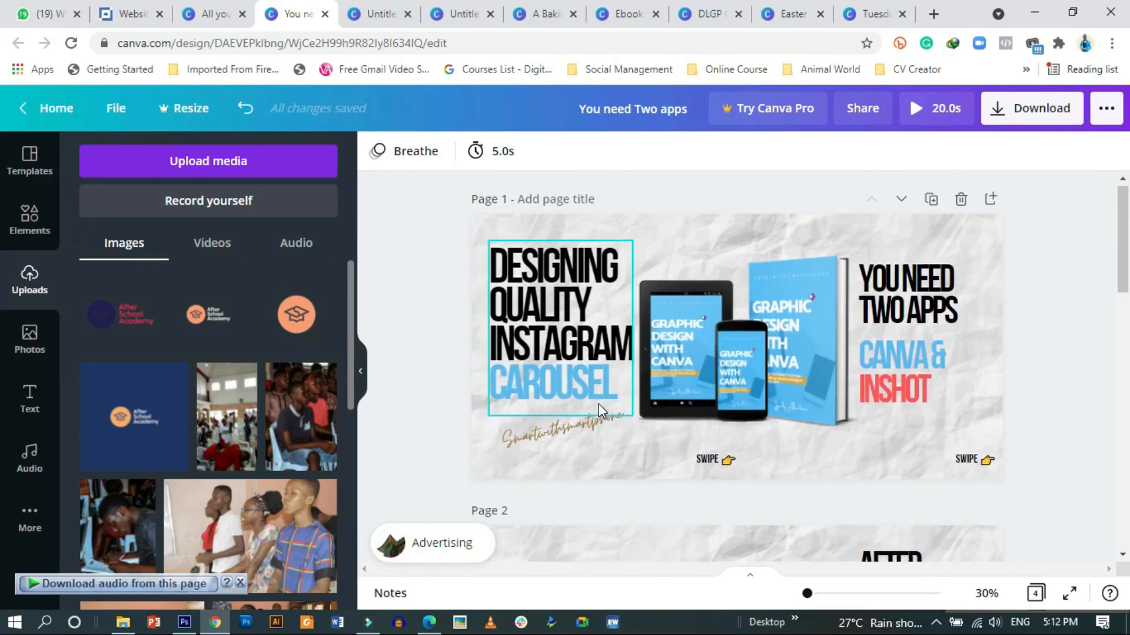
{"action": "scroll", "coordinate": [600, 407], "scroll_direction": "down", "scroll_amount": 2}
{"action": "scroll", "coordinate": [600, 406], "scroll_direction": "up", "scroll_amount": 3}
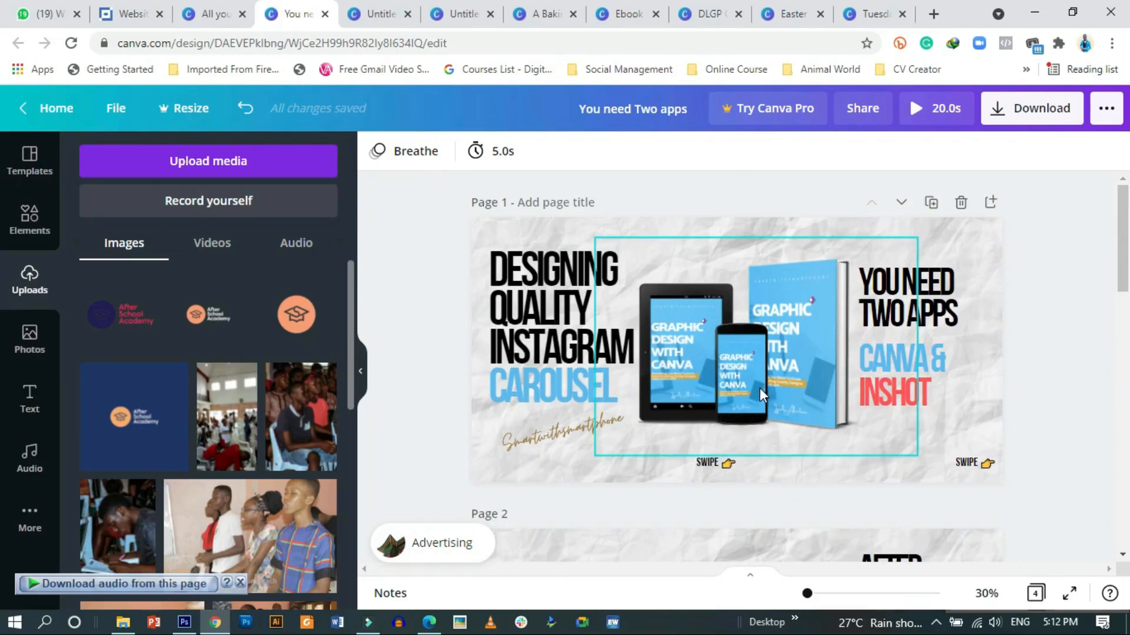
{"action": "scroll", "coordinate": [759, 389], "scroll_direction": "down", "scroll_amount": 10}
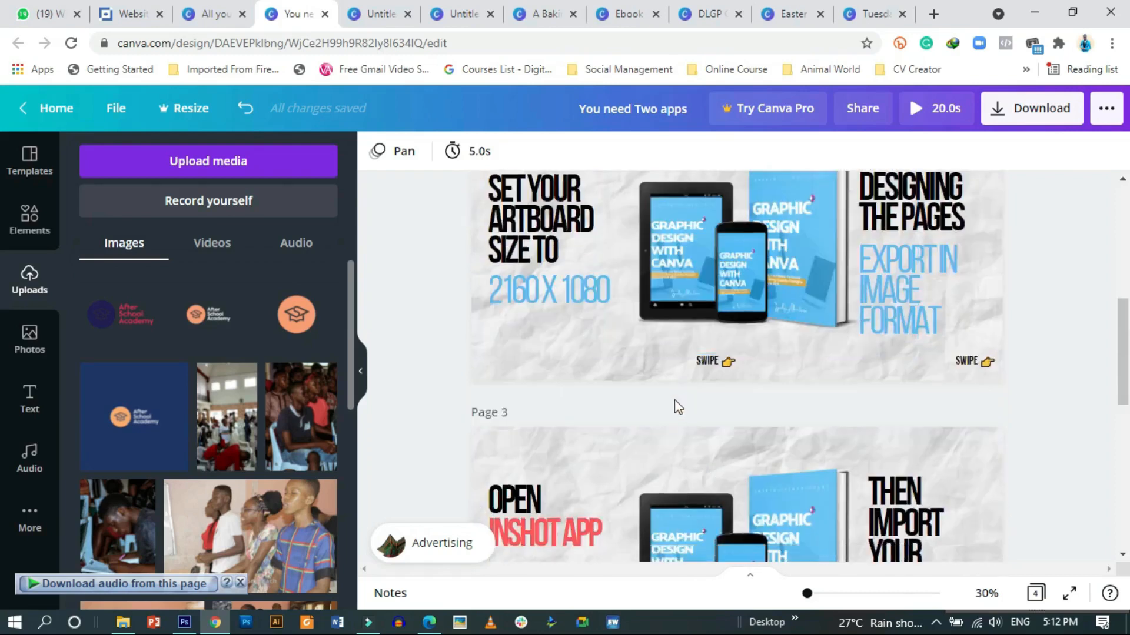
{"action": "scroll", "coordinate": [624, 395], "scroll_direction": "down", "scroll_amount": 4}
{"action": "scroll", "coordinate": [617, 390], "scroll_direction": "up", "scroll_amount": 2}
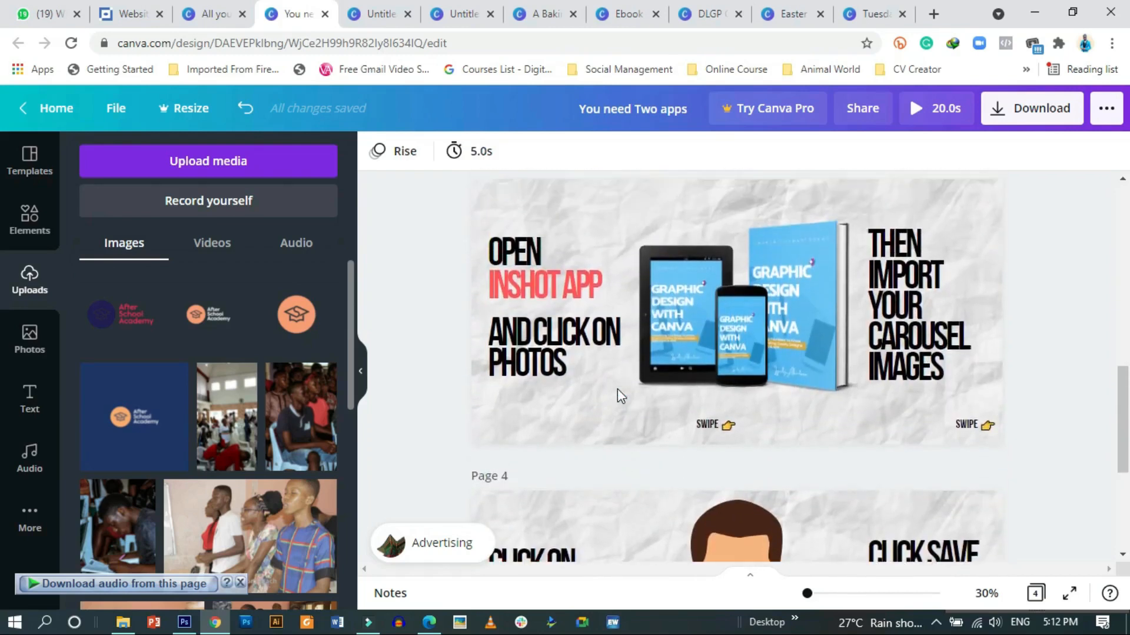
{"action": "scroll", "coordinate": [623, 391], "scroll_direction": "up", "scroll_amount": 9}
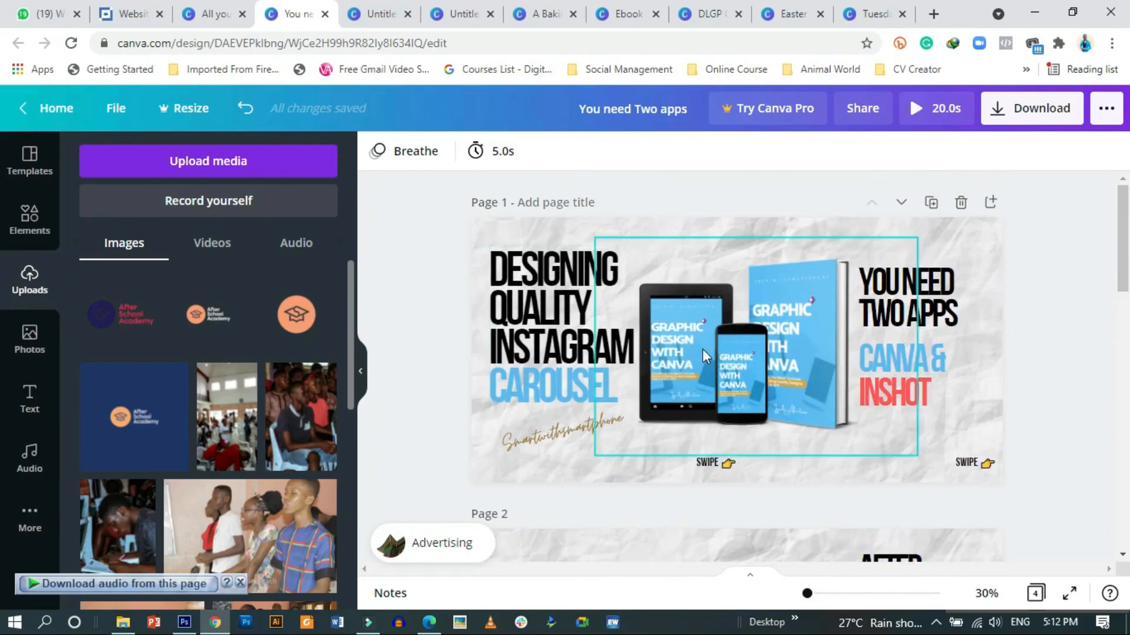
{"action": "scroll", "coordinate": [704, 358], "scroll_direction": "down", "scroll_amount": 1}
{"action": "scroll", "coordinate": [704, 358], "scroll_direction": "up", "scroll_amount": 1}
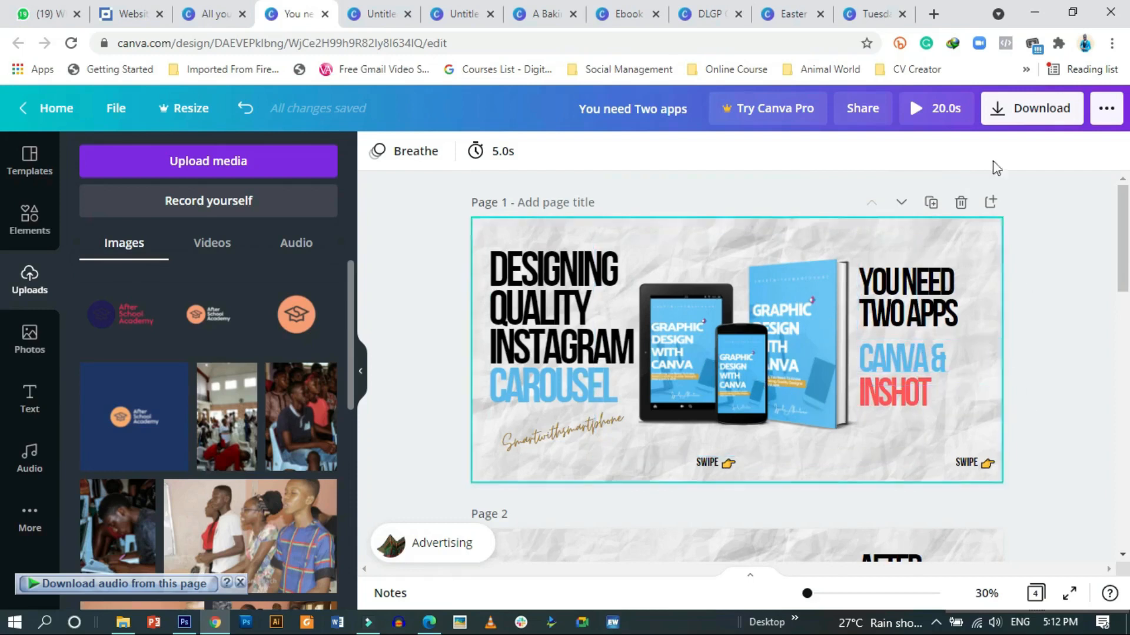
Set the carousel's download file type to PNG
{"action": "left_click", "coordinate": [1029, 116]}
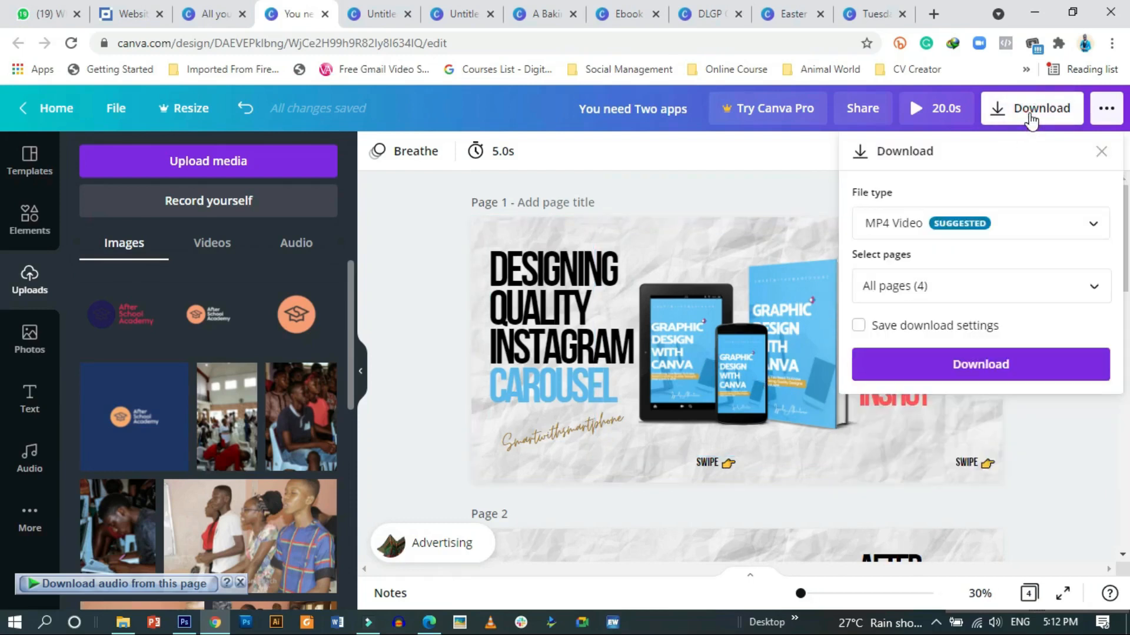
{"action": "left_click", "coordinate": [1018, 235]}
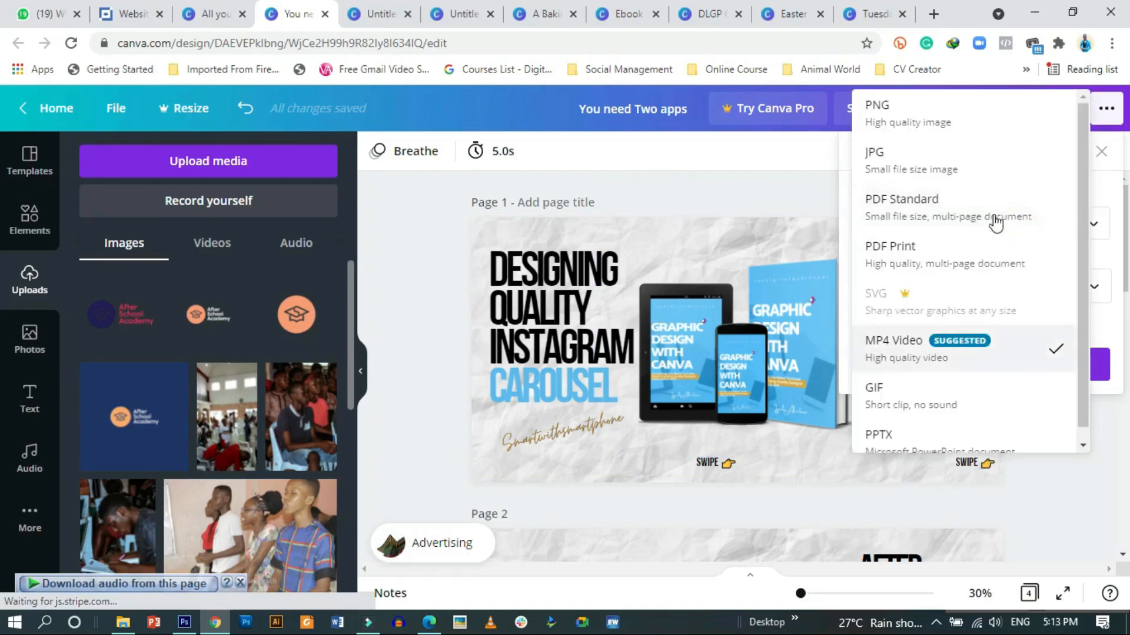
{"action": "left_click", "coordinate": [911, 112]}
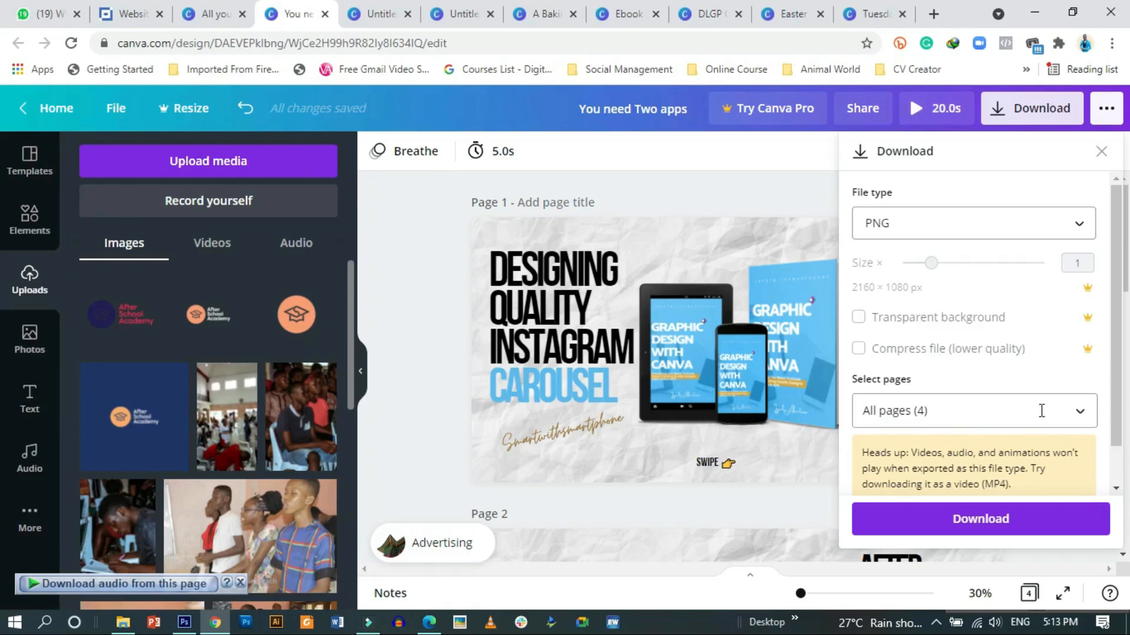
Include all pages (1–4) in the export and download them as You need Two apps.zip to Downloads\Compressed
{"action": "left_click", "coordinate": [1079, 411]}
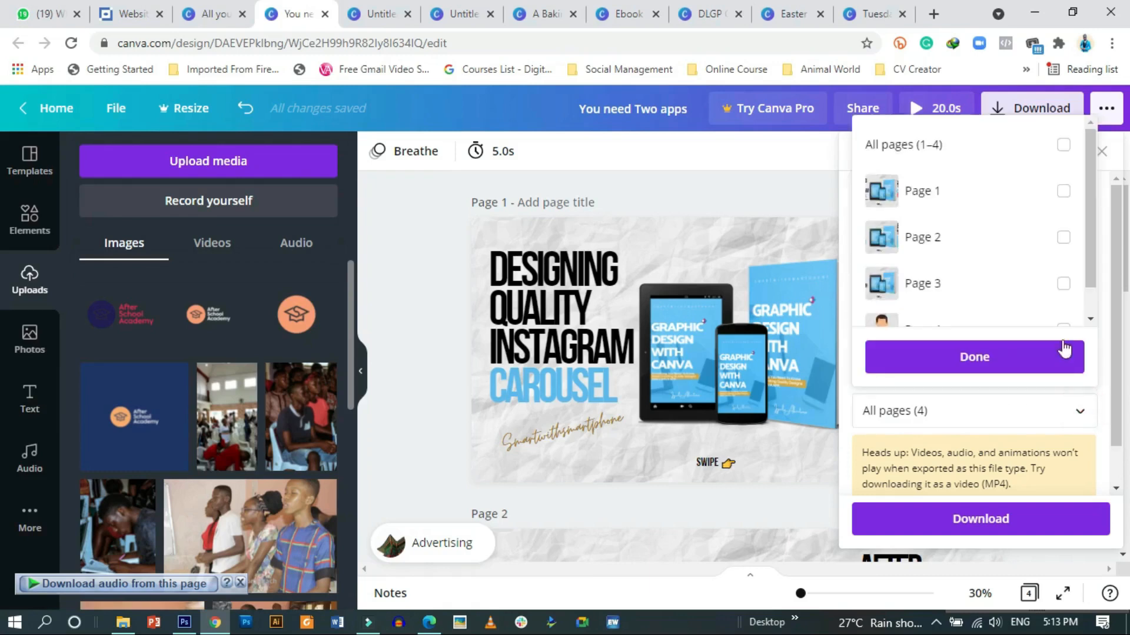
{"action": "scroll", "coordinate": [943, 267], "scroll_direction": "down", "scroll_amount": 1}
{"action": "left_click", "coordinate": [1001, 364]}
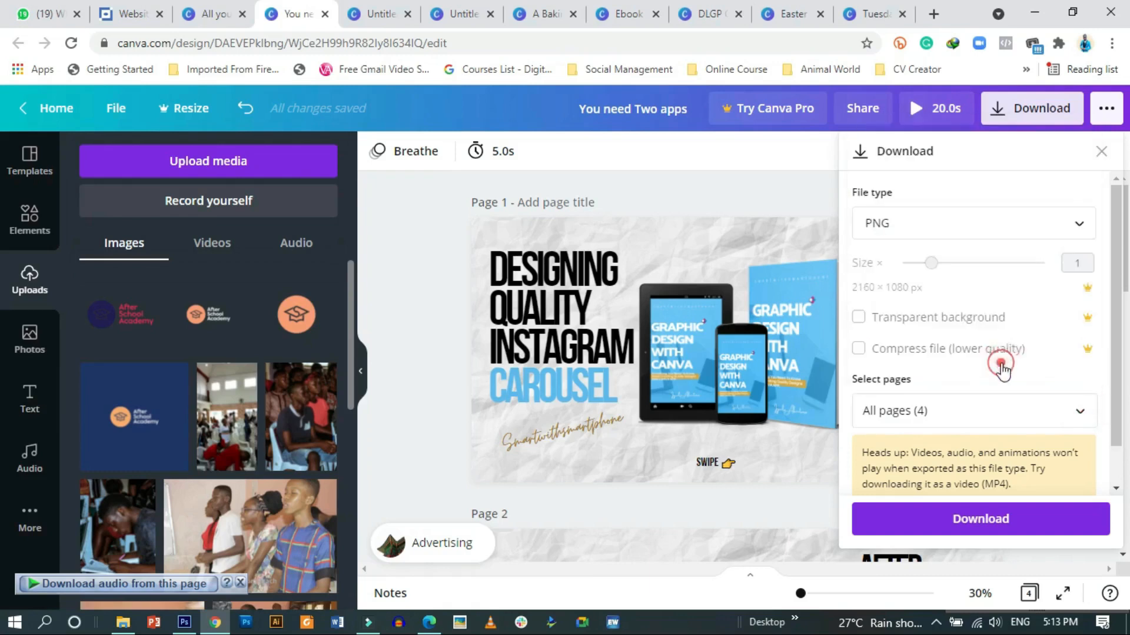
{"action": "left_click", "coordinate": [1069, 412]}
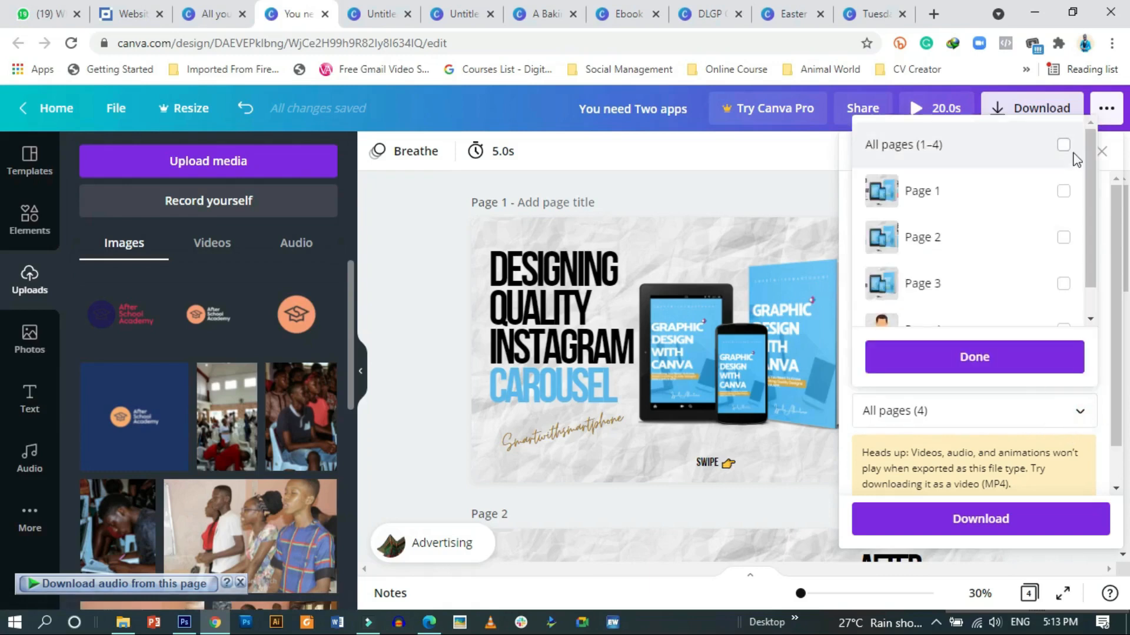
{"action": "left_click", "coordinate": [1063, 145]}
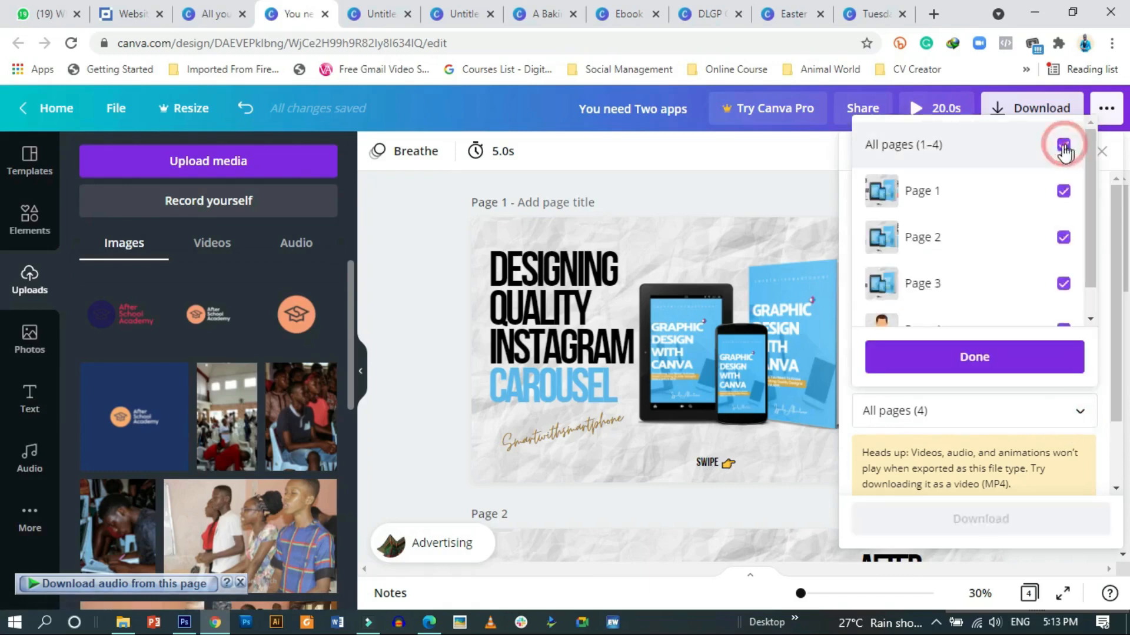
{"action": "left_click", "coordinate": [992, 371]}
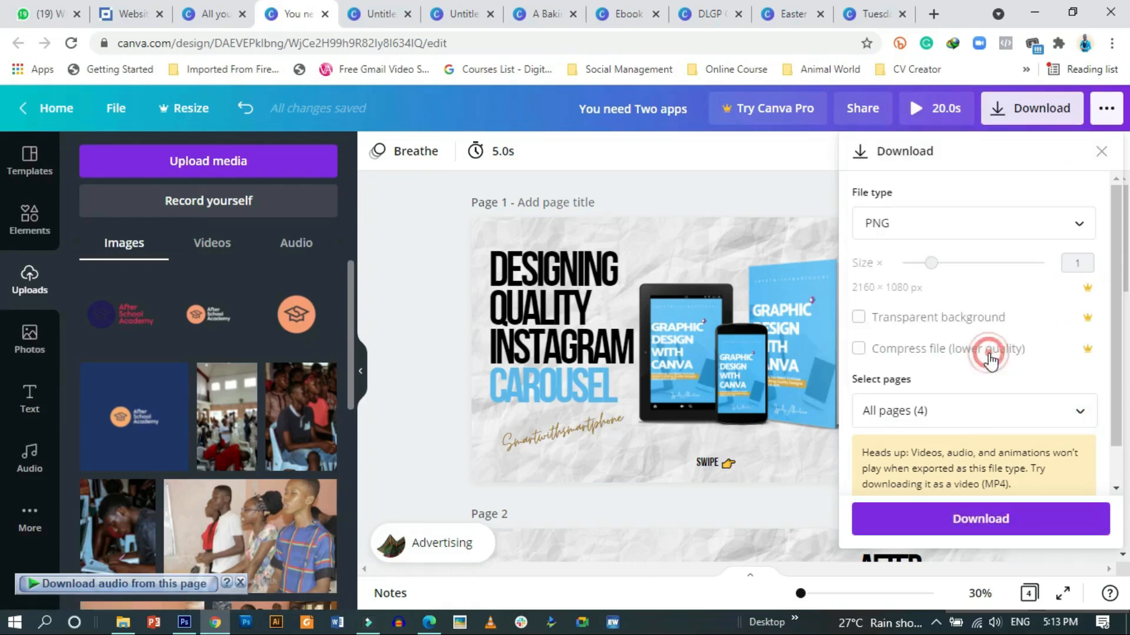
{"action": "left_click", "coordinate": [997, 521]}
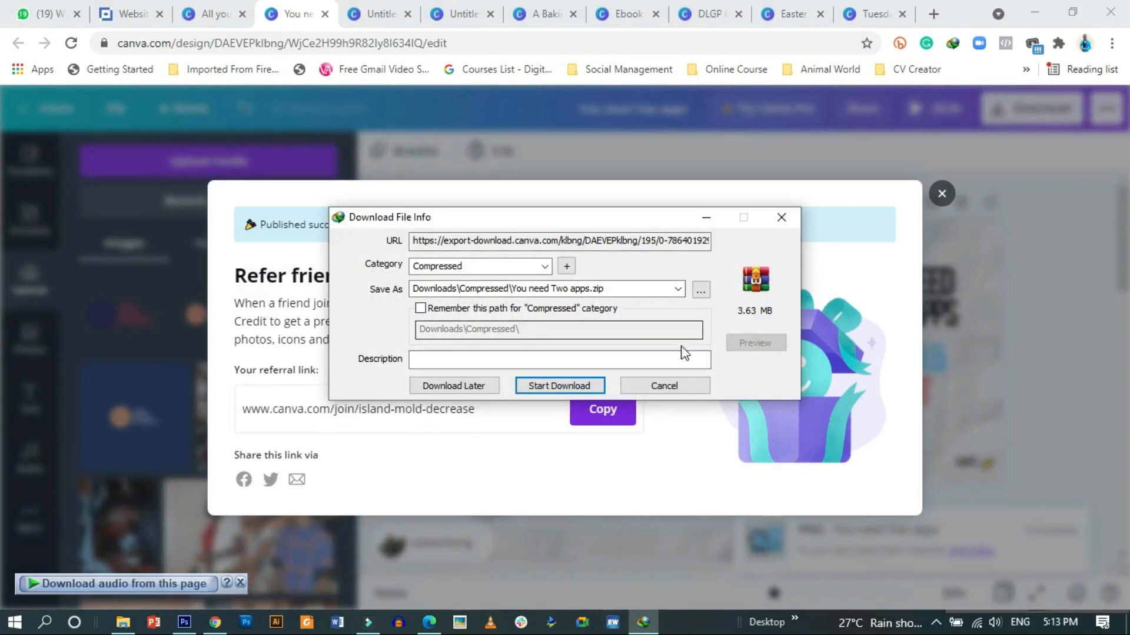
{"action": "left_click", "coordinate": [557, 387]}
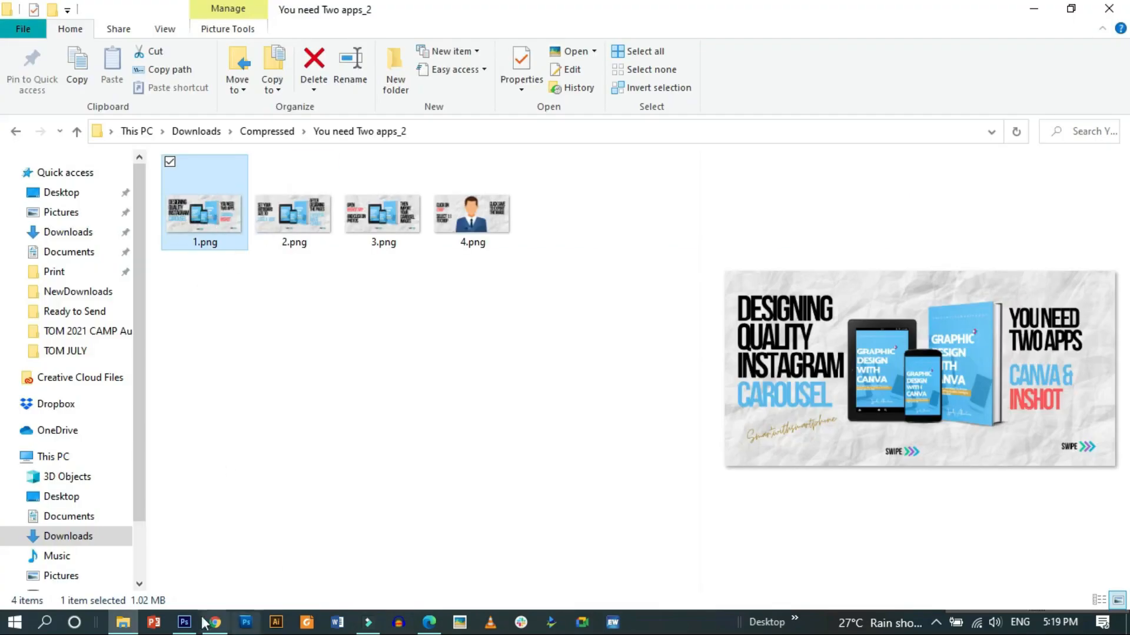
Switch to Photoshop, close the "HOW TO DESIGN AN INSTAGRAM CAROUSEL" image and collapse the edit history
{"action": "left_click", "coordinate": [184, 623]}
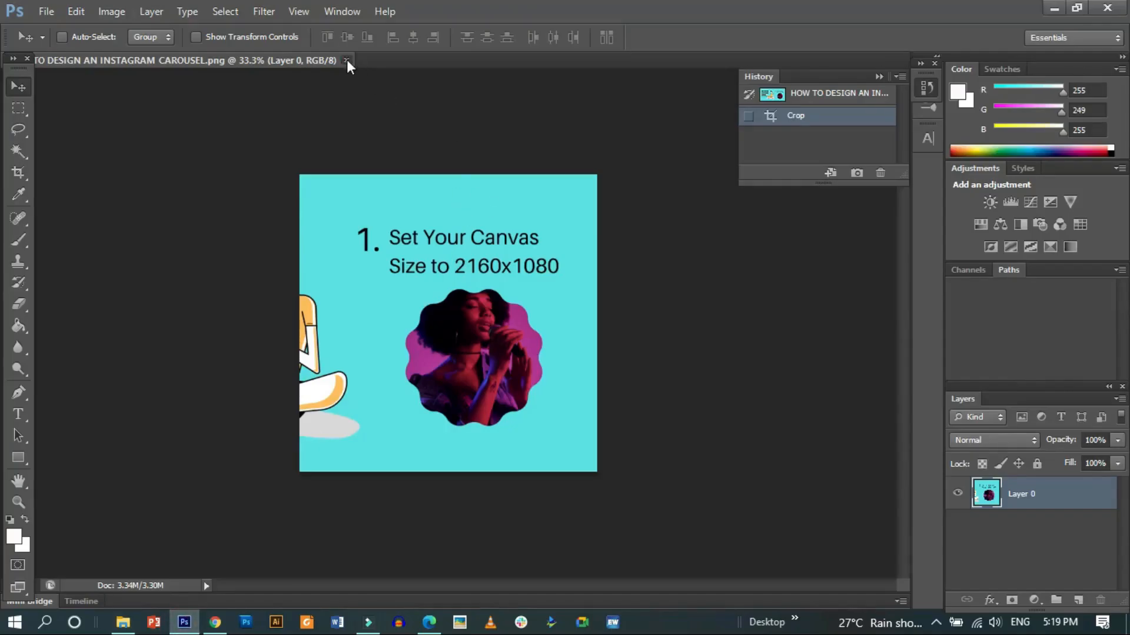
{"action": "left_click", "coordinate": [346, 60]}
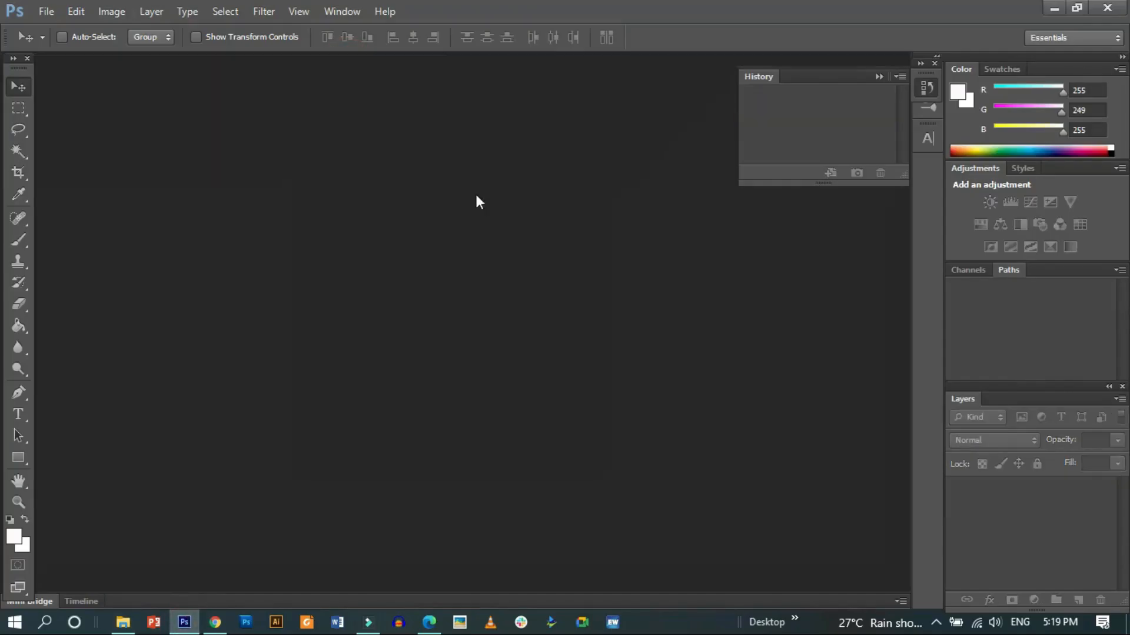
{"action": "left_click", "coordinate": [878, 76]}
Open 1.png from the extracted You need Two apps_2 folder in Photoshop
{"action": "left_click", "coordinate": [123, 623]}
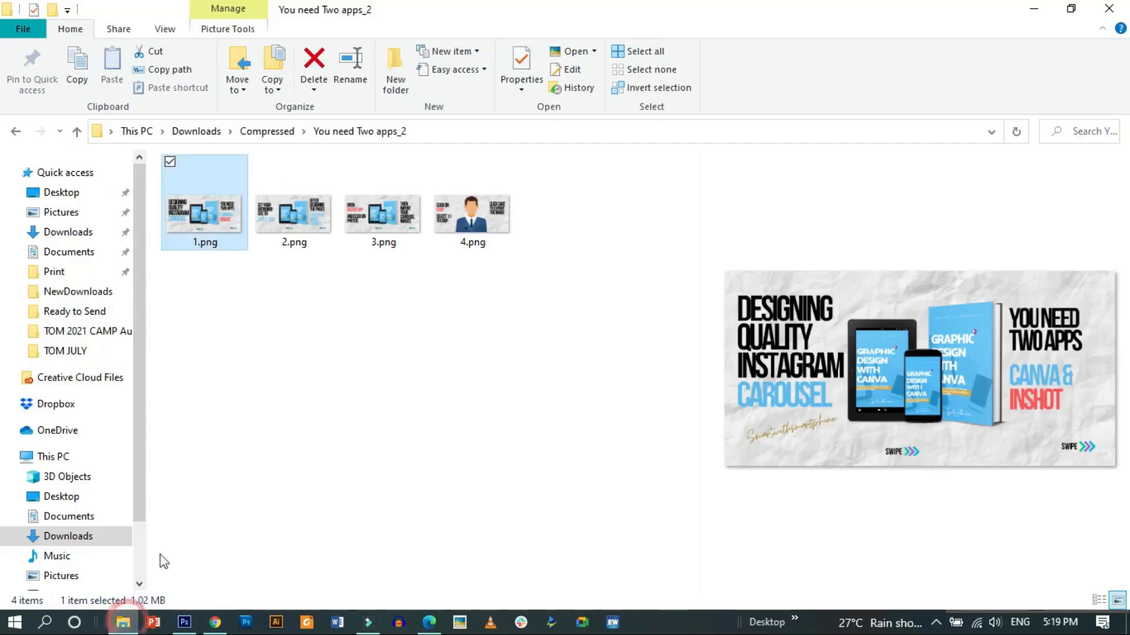
{"action": "left_click_drag", "start_coordinate": [221, 222], "coordinate": [270, 317]}
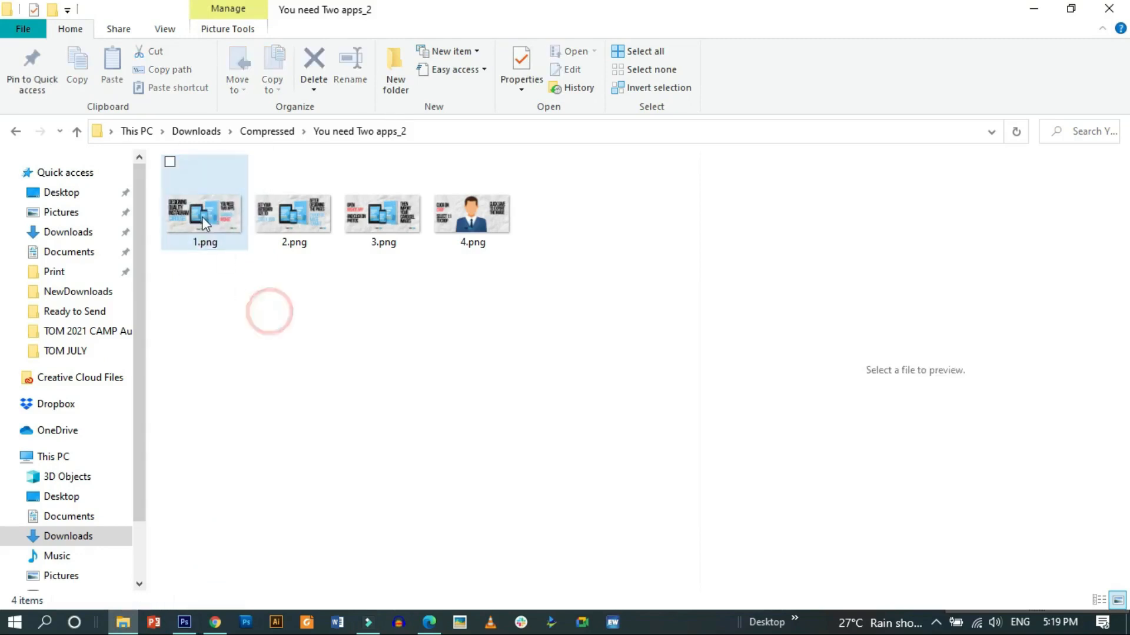
{"action": "left_click_drag", "start_coordinate": [203, 217], "coordinate": [300, 312]}
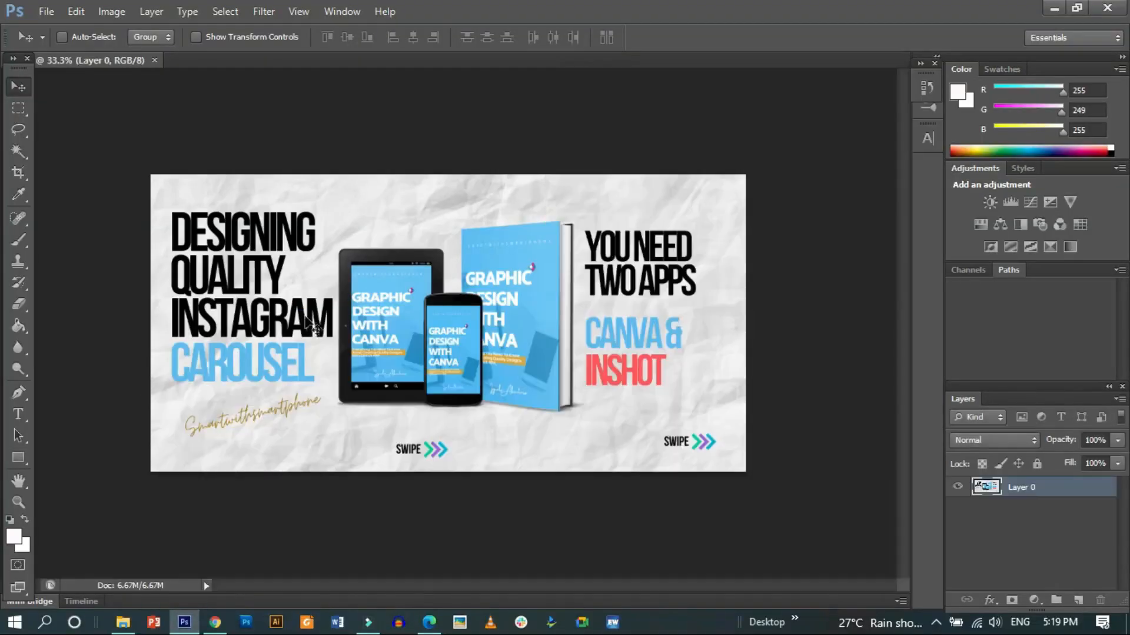
Crop 1.png with a 1 x 1 (Square) ratio to its left half, containing the "Designing Quality Instagram Carousel" title
{"action": "left_click", "coordinate": [18, 171]}
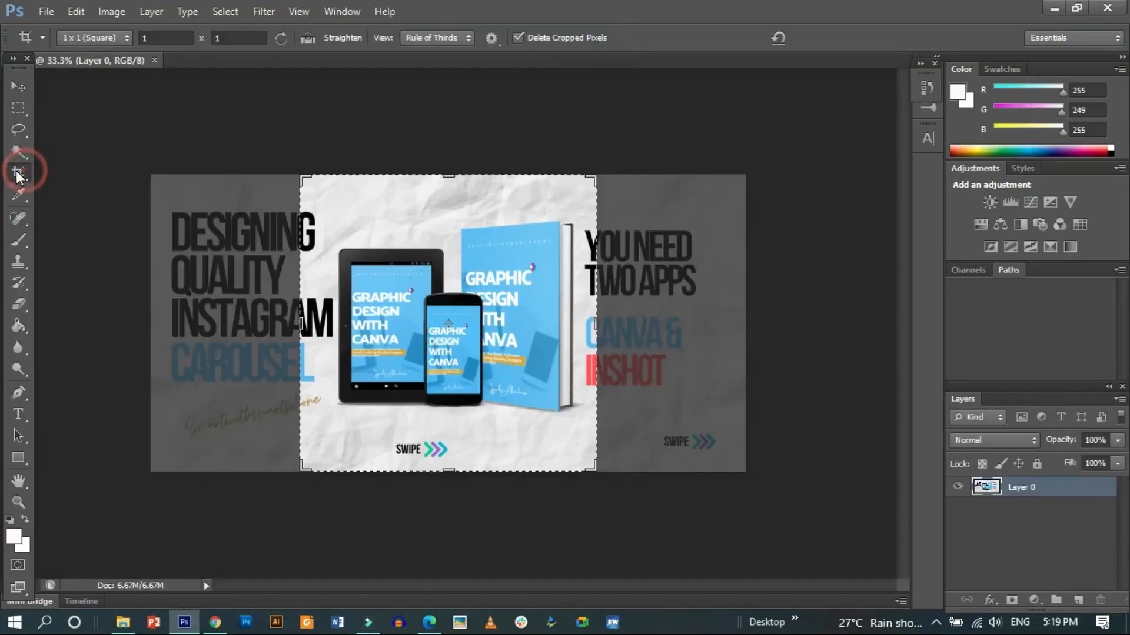
{"action": "left_click", "coordinate": [177, 40]}
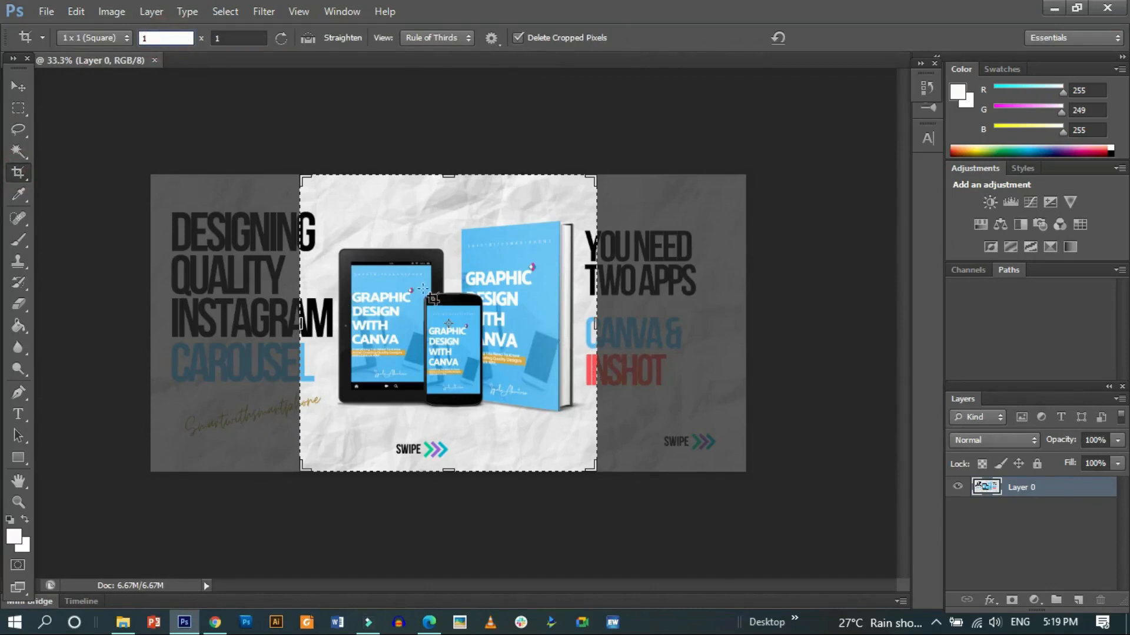
{"action": "left_click", "coordinate": [483, 232]}
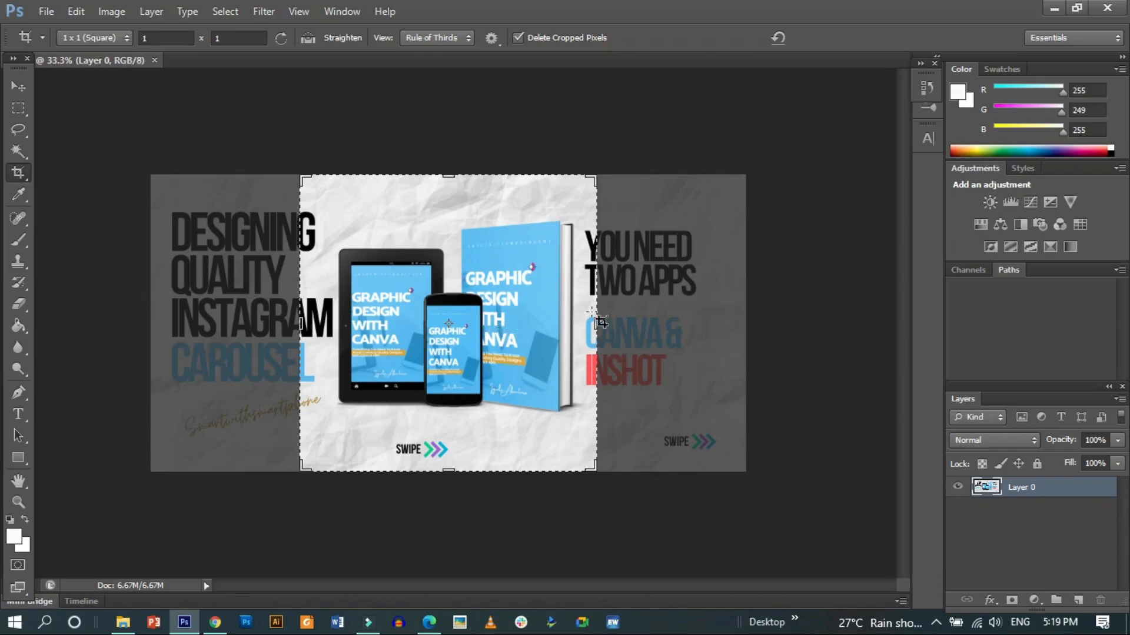
{"action": "left_click", "coordinate": [492, 289]}
{"action": "left_click_drag", "start_coordinate": [507, 327], "coordinate": [655, 318]}
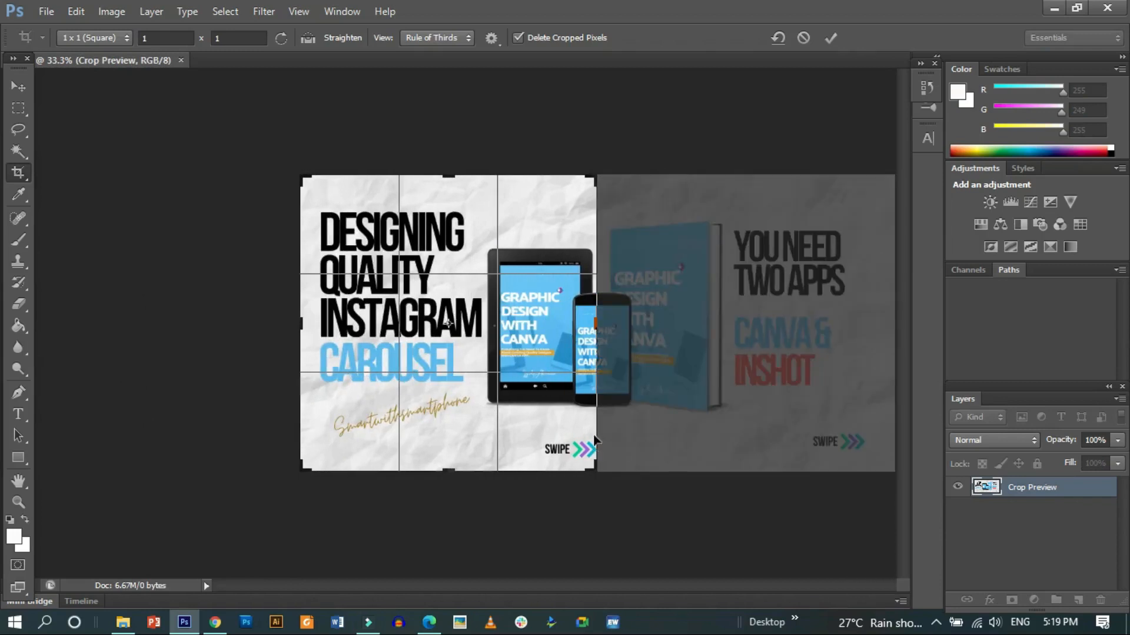
{"action": "left_click", "coordinate": [831, 38]}
{"action": "left_click", "coordinate": [20, 84]}
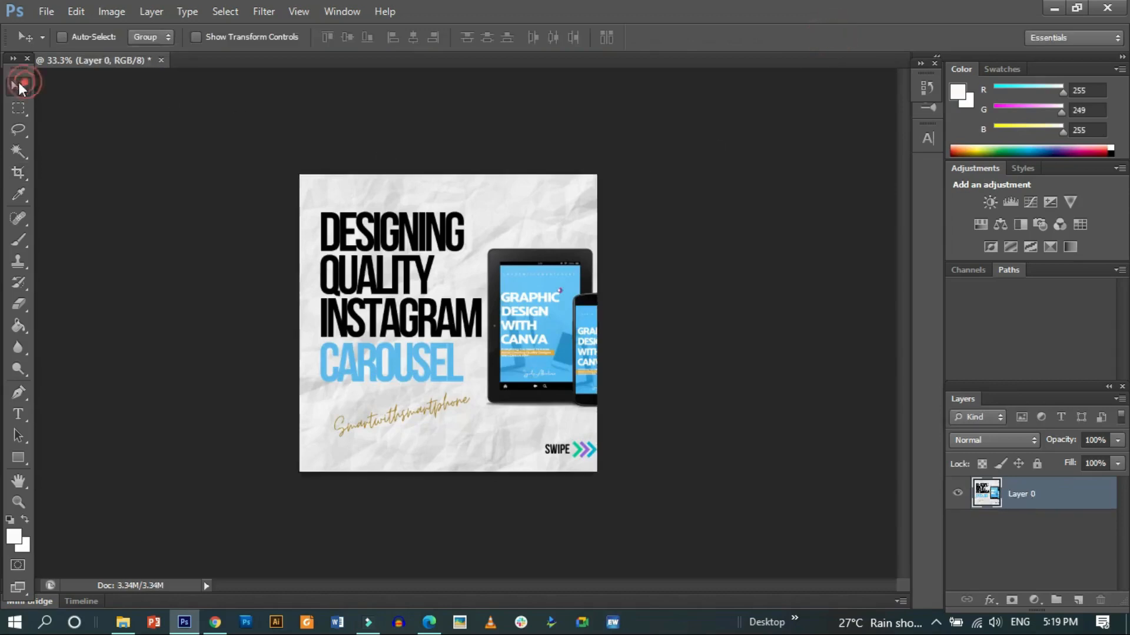
Save the cropped left half as a PNG copy named P, with Smallest / Slow compression and no interlacing
{"action": "left_click", "coordinate": [45, 11]}
{"action": "left_click", "coordinate": [79, 210]}
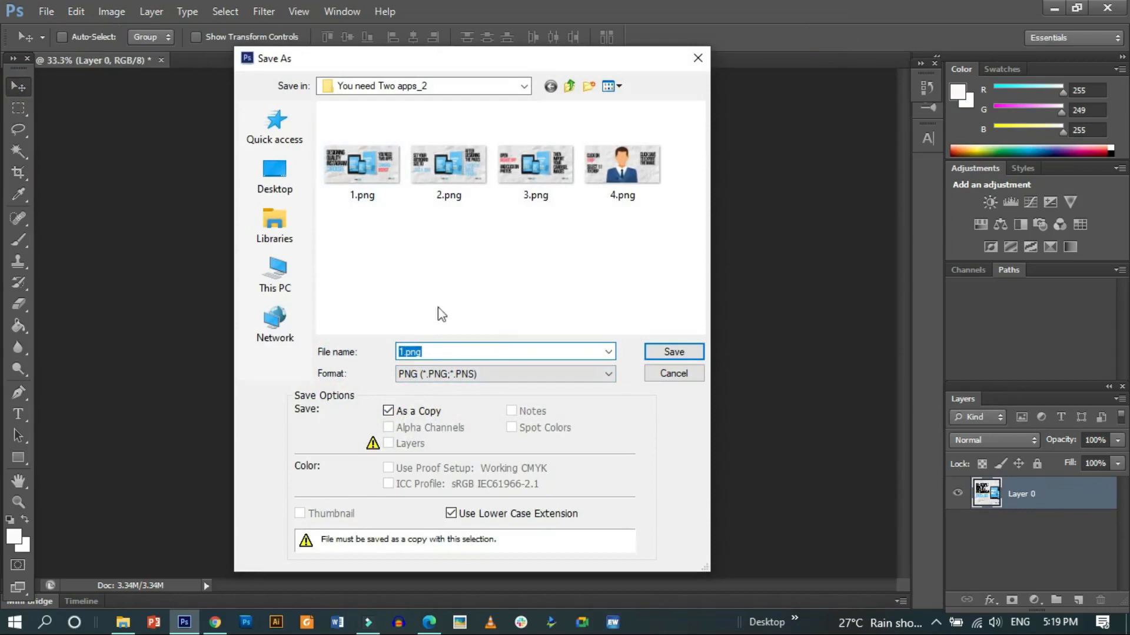
{"action": "type", "text": "P"}
{"action": "left_click", "coordinate": [657, 351]}
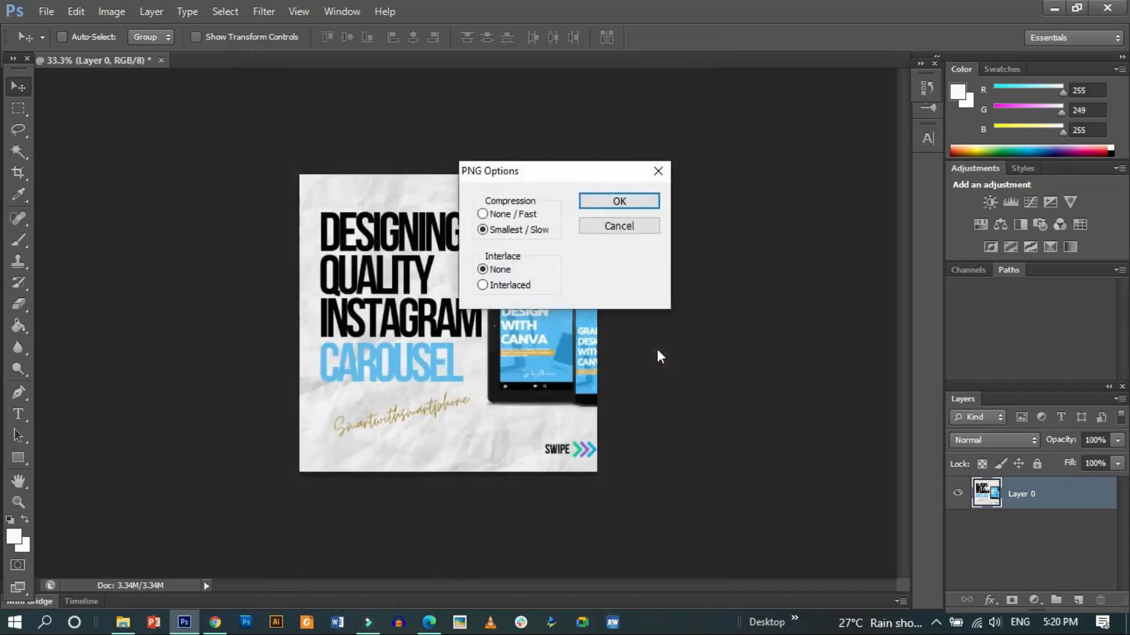
{"action": "left_click", "coordinate": [620, 201]}
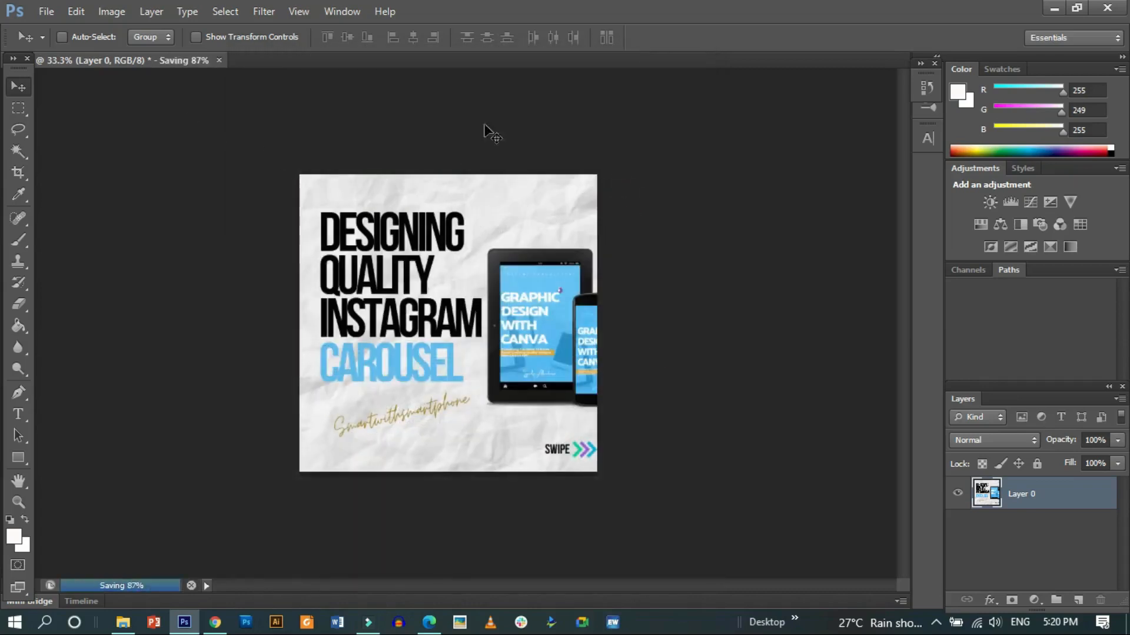
Revert 1.png to its uncropped opened state and crop it 1 x 1 to its right half, containing "You Need Two Apps"
{"action": "left_click", "coordinate": [927, 87]}
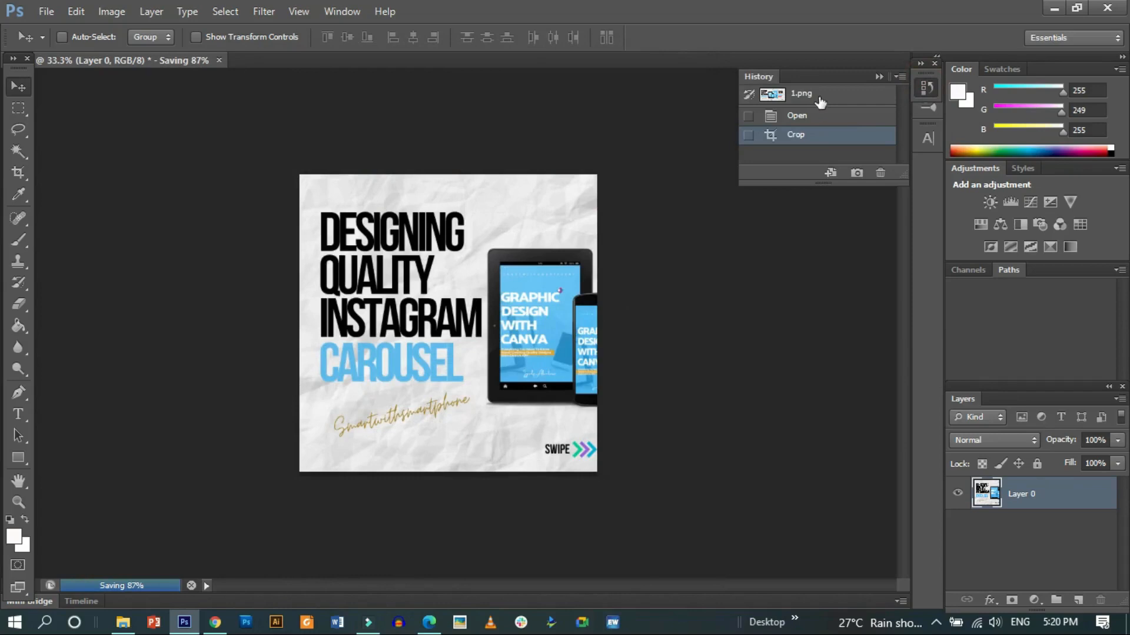
{"action": "left_click", "coordinate": [816, 116]}
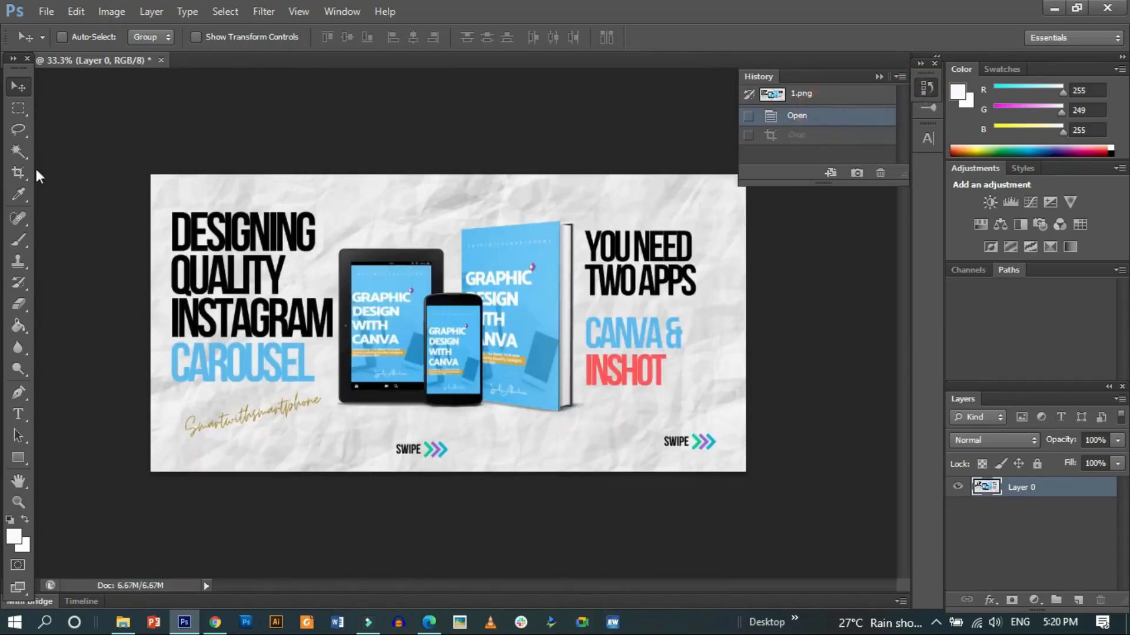
{"action": "left_click", "coordinate": [19, 173]}
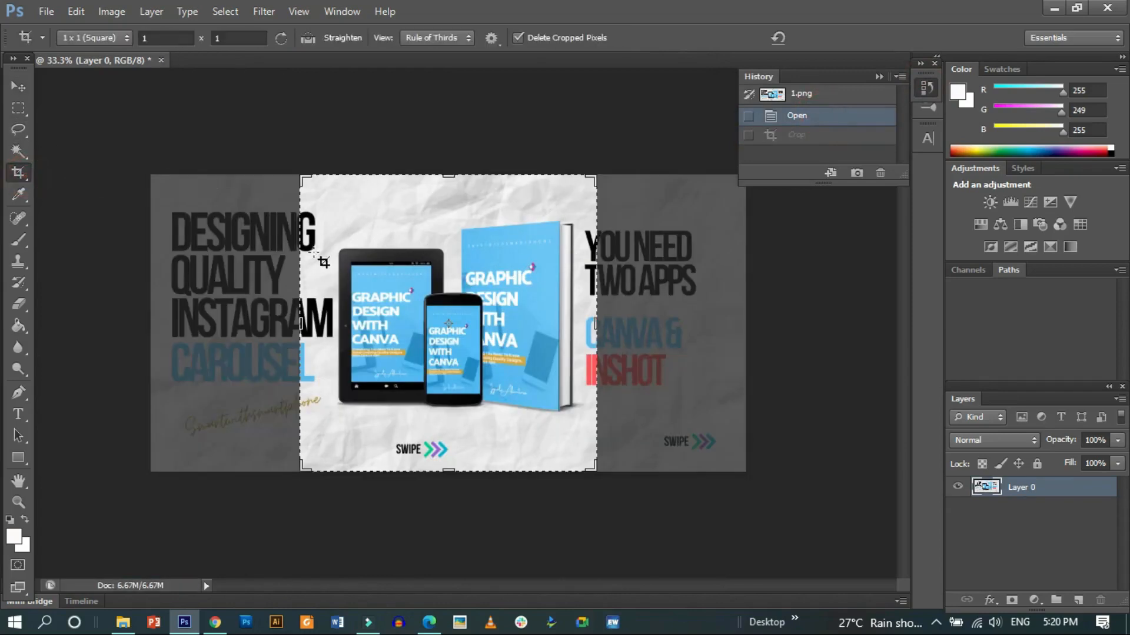
{"action": "left_click_drag", "start_coordinate": [426, 312], "coordinate": [281, 307]}
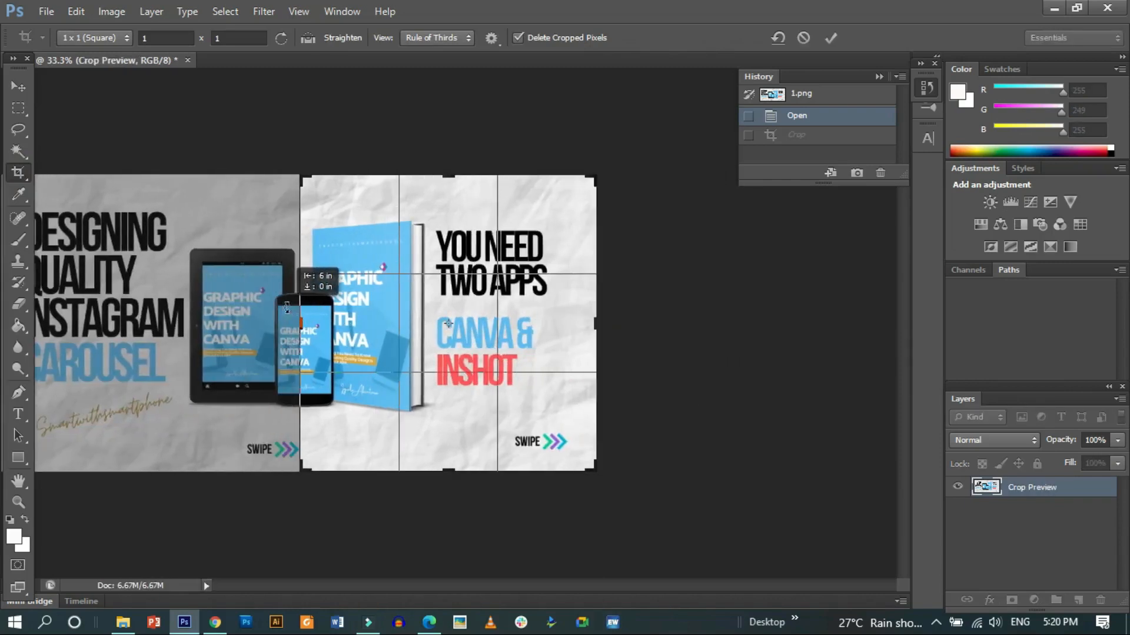
{"action": "left_click", "coordinate": [830, 39]}
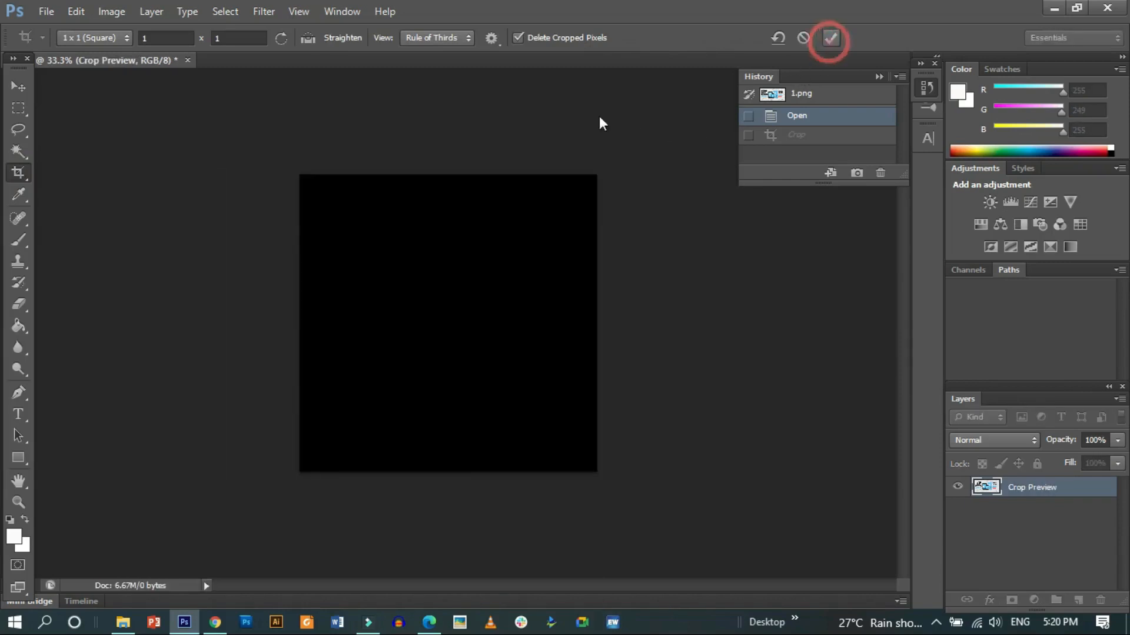
{"action": "left_click", "coordinate": [18, 86]}
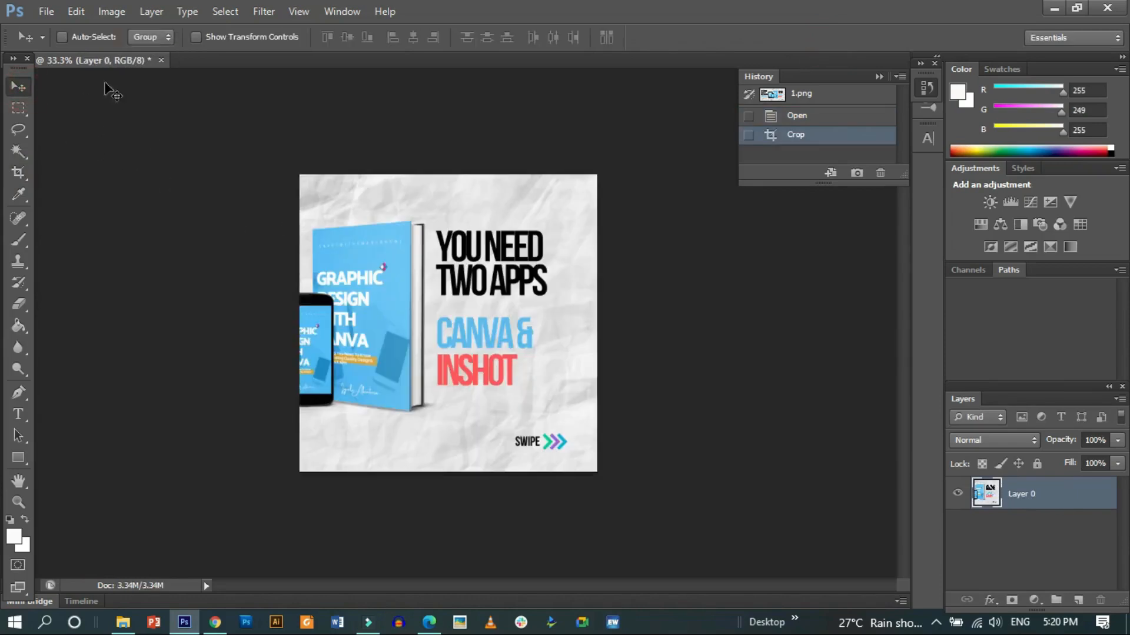
Save the cropped right half as a PNG copy named Post 2.png in You need Two apps_2 and collapse the edit history
{"action": "left_click", "coordinate": [46, 10]}
{"action": "left_click", "coordinate": [73, 209]}
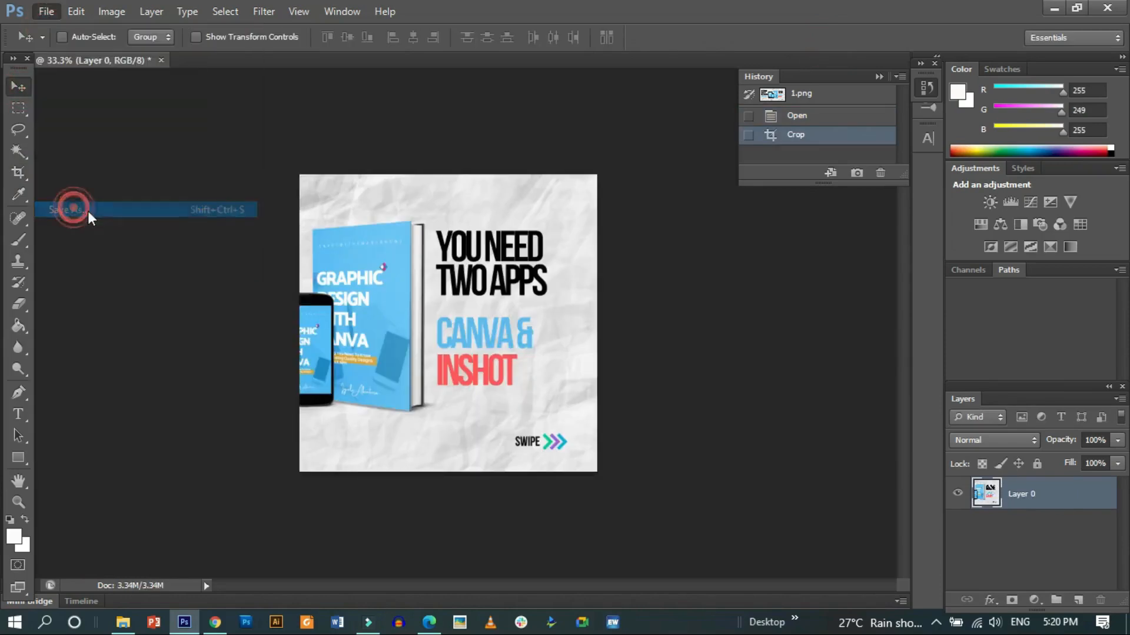
{"action": "left_click", "coordinate": [394, 273]}
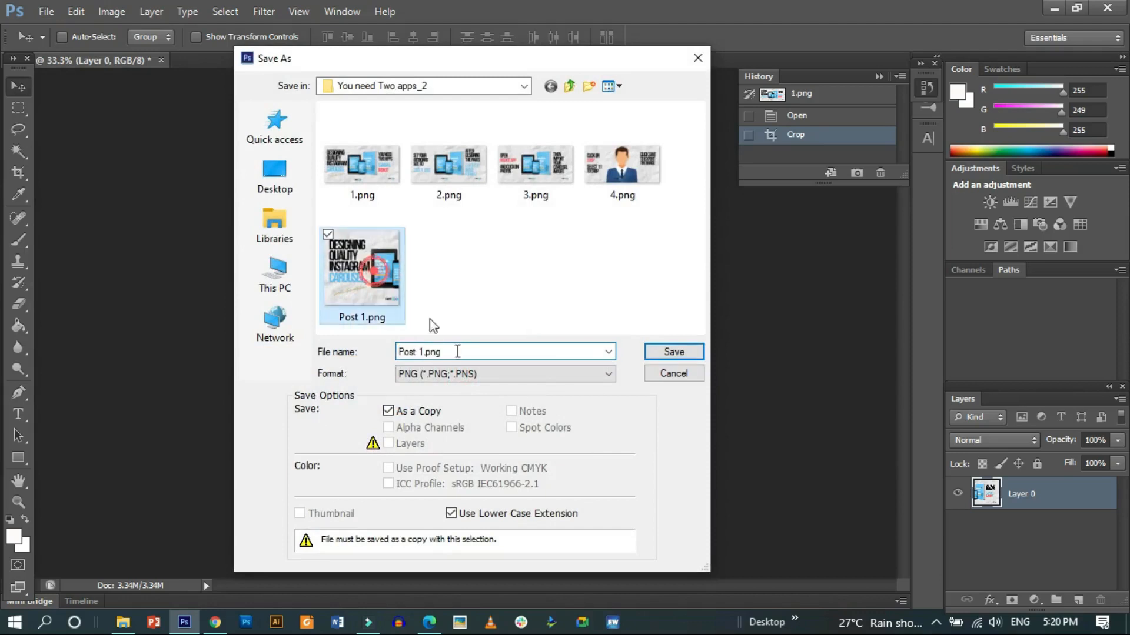
{"action": "left_click", "coordinate": [422, 352]}
{"action": "double_click", "coordinate": [422, 352]}
{"action": "type", "text": "2"}
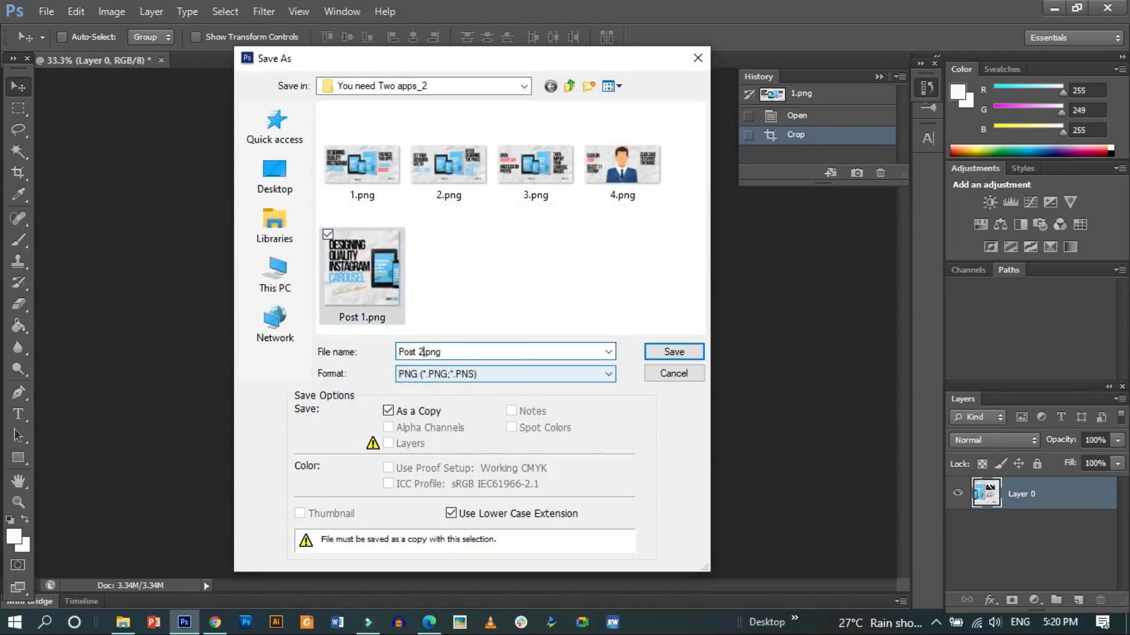
{"action": "type", "text": "."}
{"action": "left_click", "coordinate": [682, 352]}
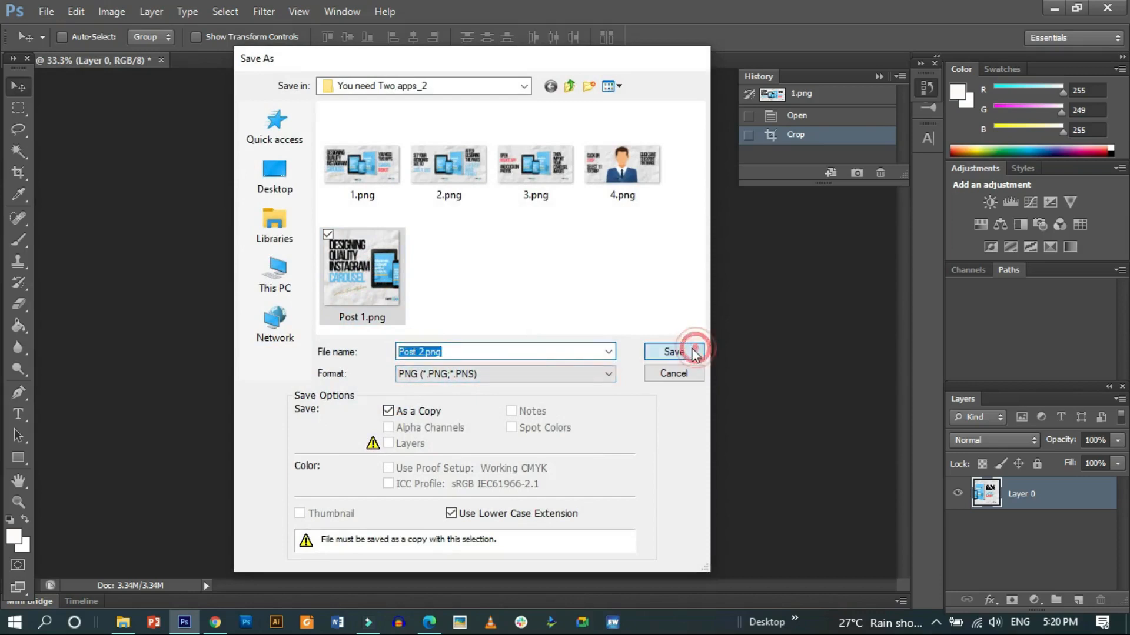
{"action": "left_click", "coordinate": [619, 201]}
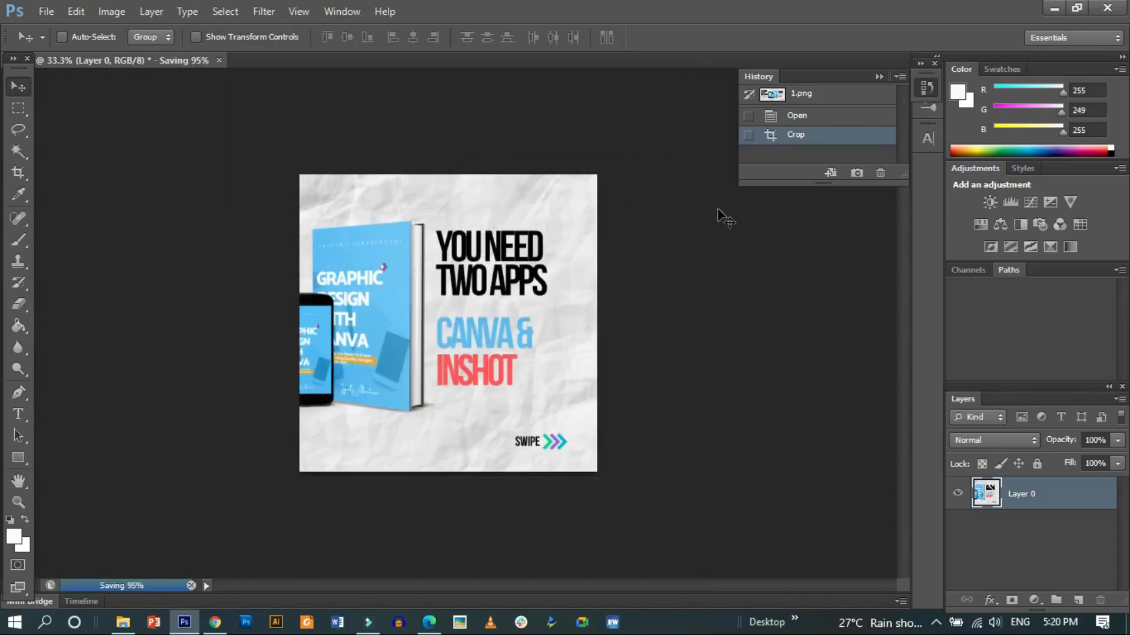
{"action": "left_click", "coordinate": [877, 77]}
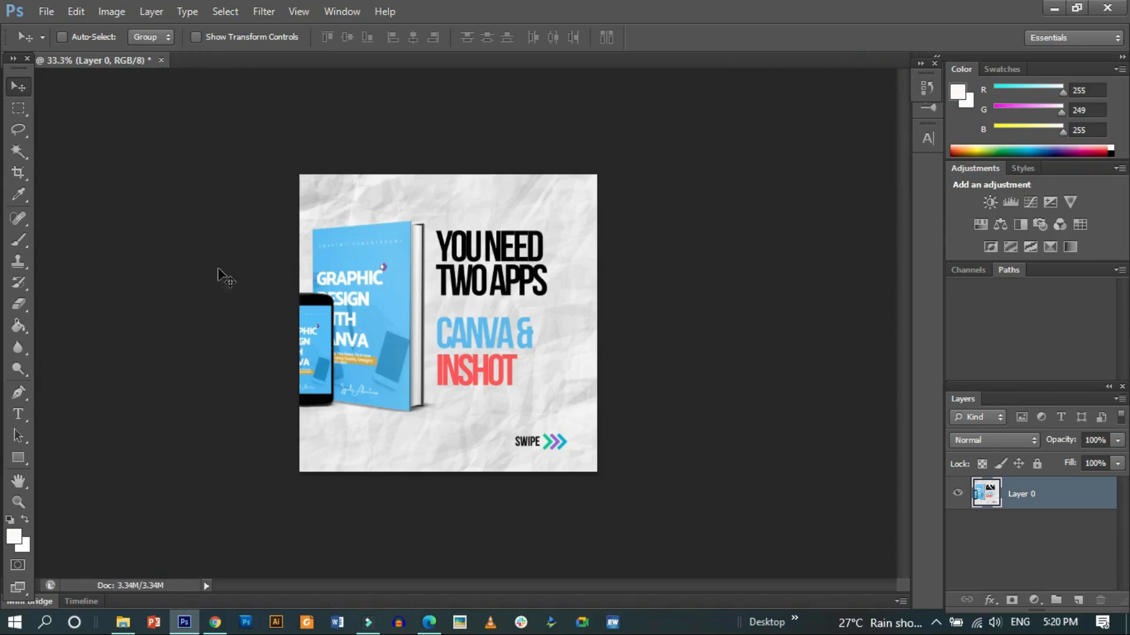
Close 1.png without saving and open 2.png from the You need Two apps_2 folder in Photoshop
{"action": "left_click", "coordinate": [161, 61]}
{"action": "left_click", "coordinate": [566, 247]}
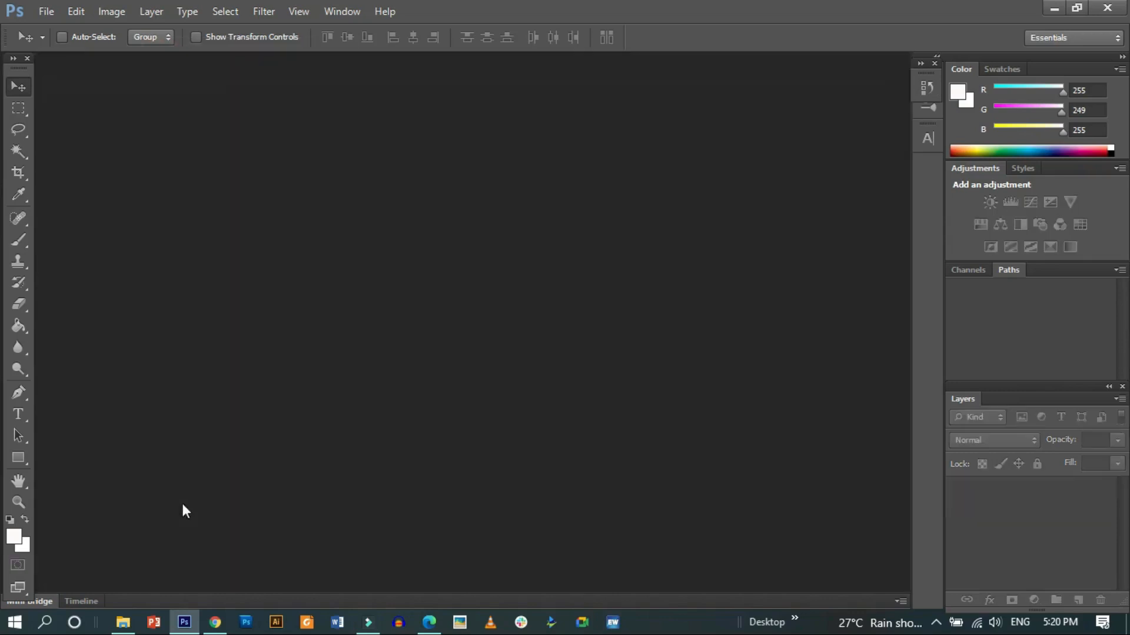
{"action": "left_click", "coordinate": [135, 622]}
{"action": "left_click", "coordinate": [297, 200]}
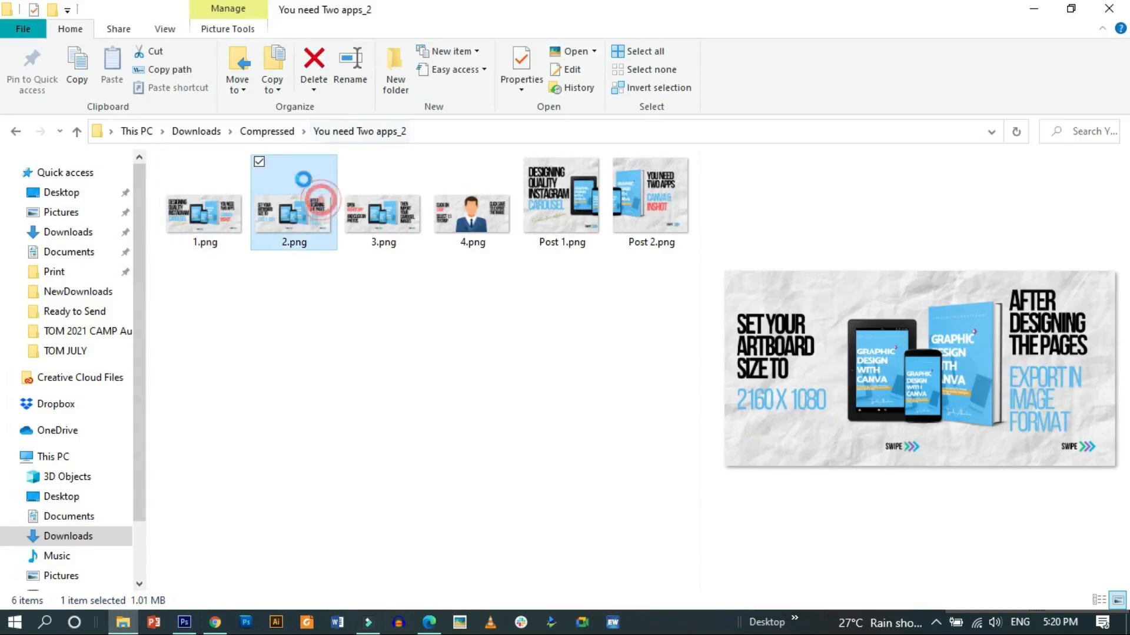
{"action": "left_click_drag", "start_coordinate": [305, 228], "coordinate": [474, 305]}
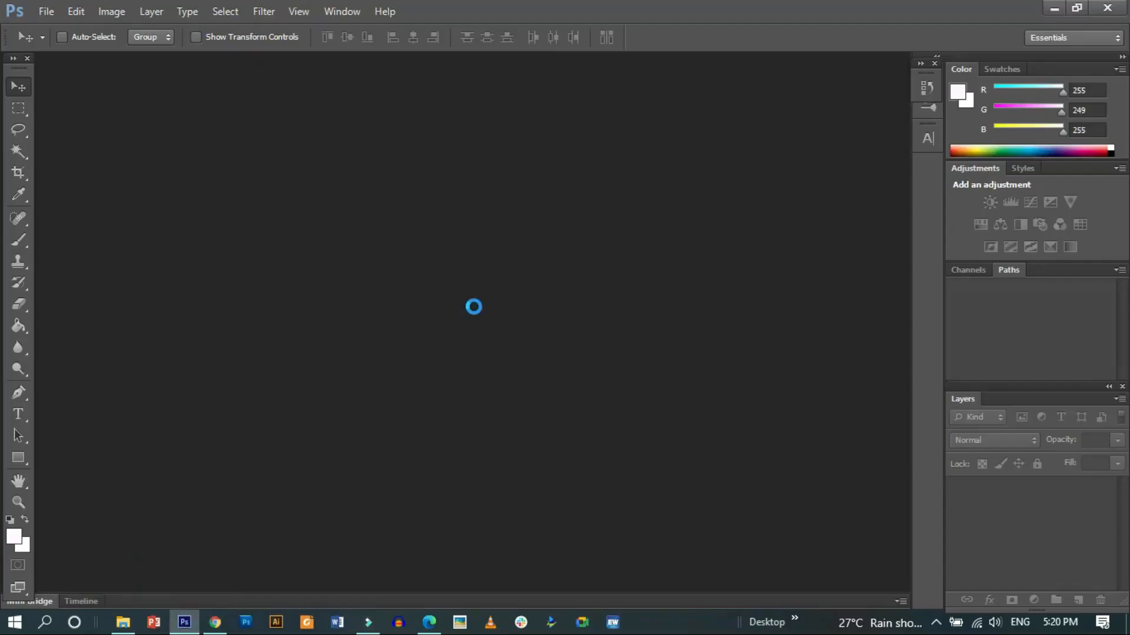
Crop 2.png with the 1 x 1 (Square) ratio to its left half, containing "Set Your Artboard Size to 2160 x 1080"
{"action": "left_click", "coordinate": [23, 173]}
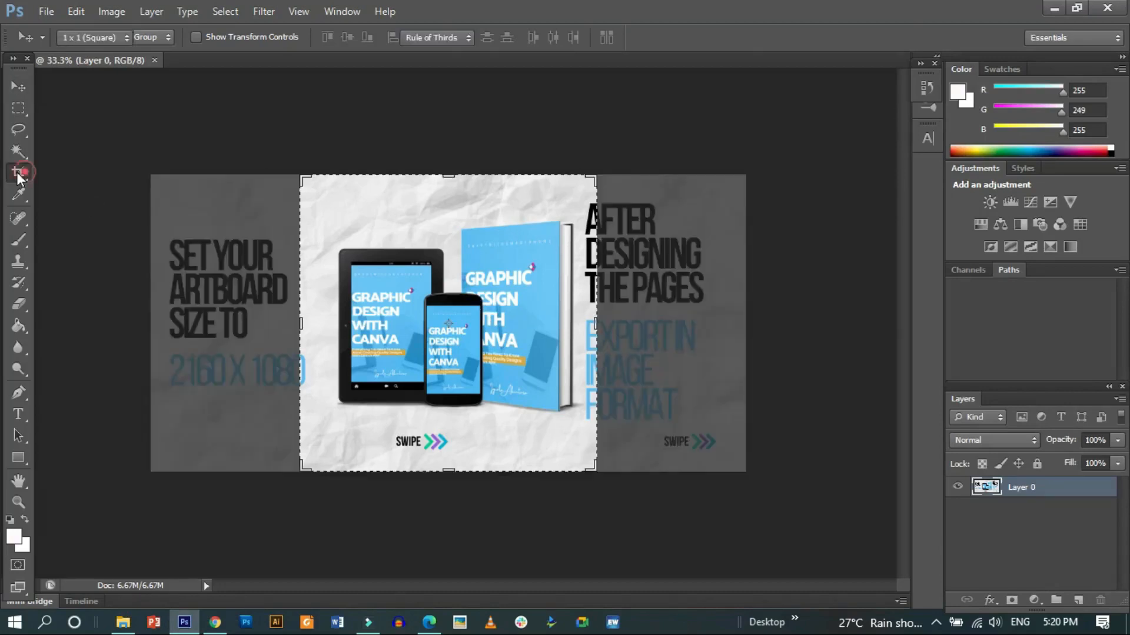
{"action": "left_click", "coordinate": [431, 312]}
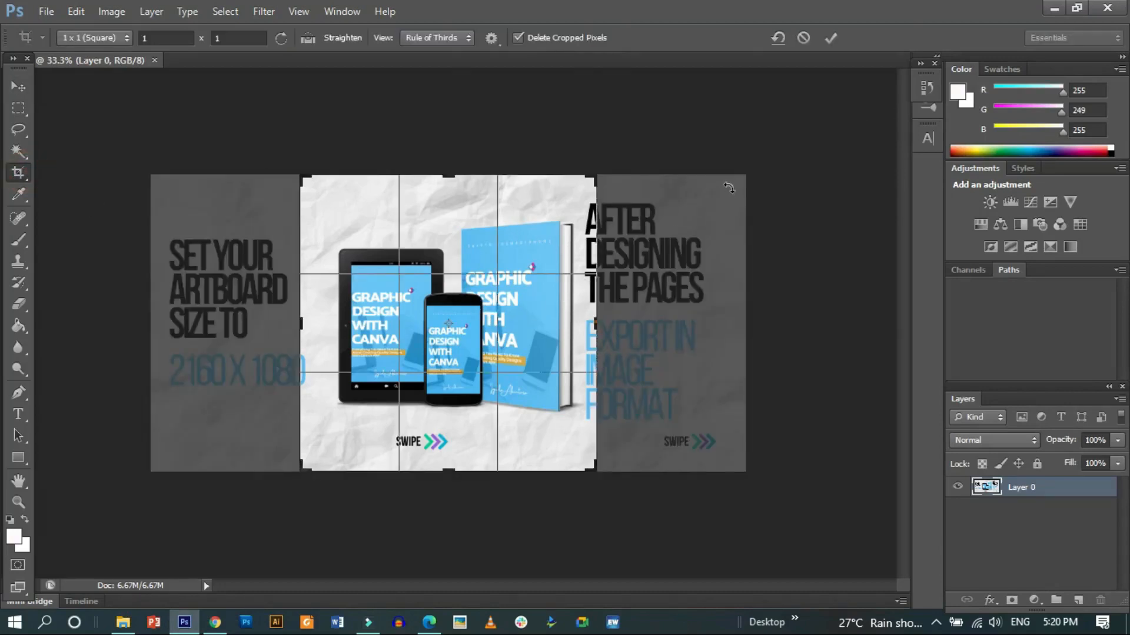
{"action": "left_click_drag", "start_coordinate": [443, 312], "coordinate": [567, 317]}
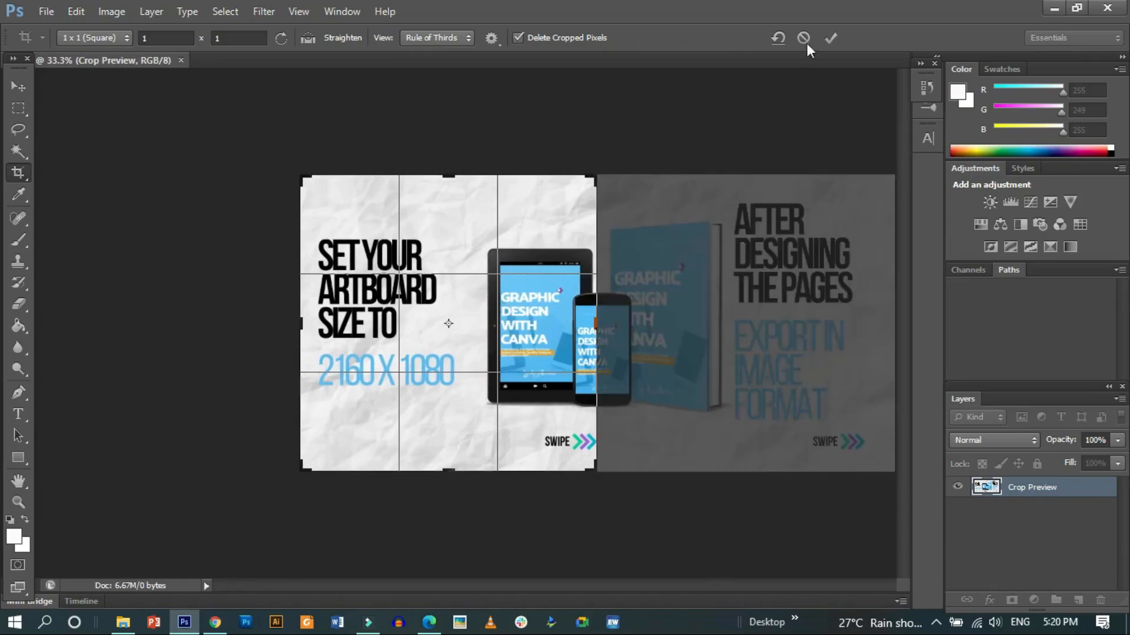
{"action": "left_click", "coordinate": [832, 39]}
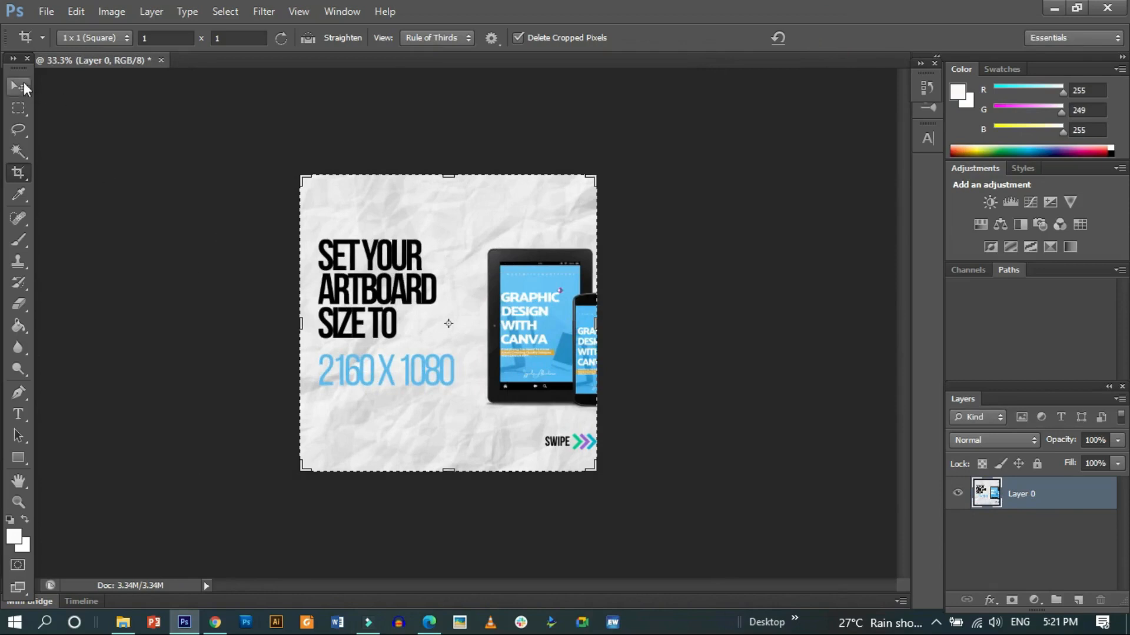
Save the cropped artboard-size slide as a PNG copy named Post 3.png in the You need Two apps_2 folder
{"action": "left_click", "coordinate": [47, 11]}
{"action": "left_click", "coordinate": [73, 212]}
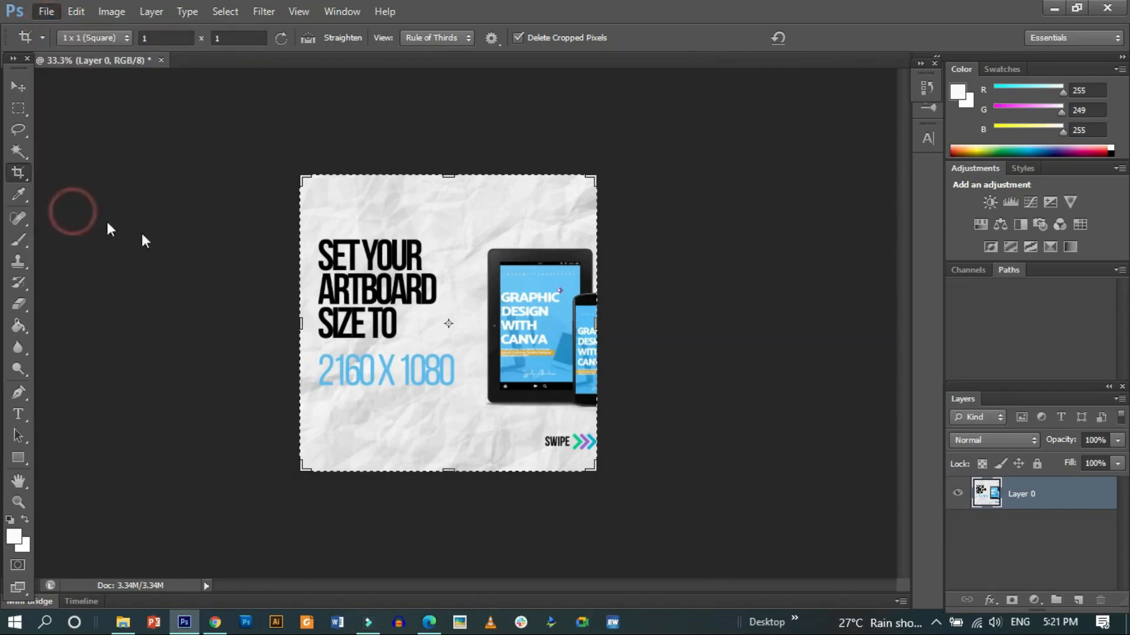
{"action": "left_click", "coordinate": [441, 300]}
{"action": "left_click", "coordinate": [421, 351]}
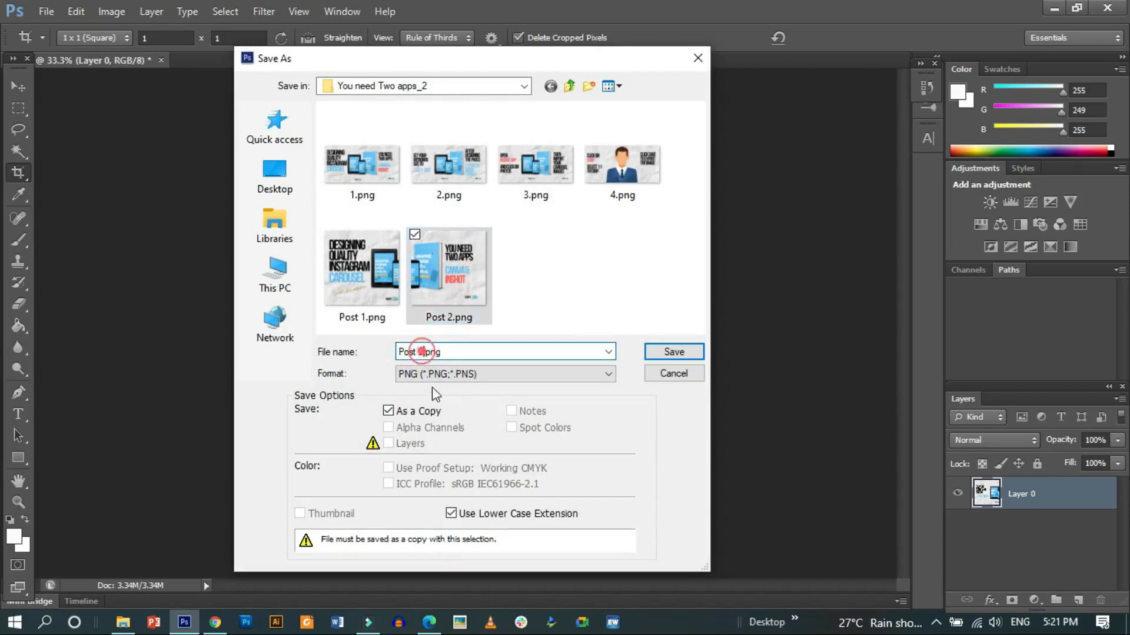
{"action": "type", "text": "3"}
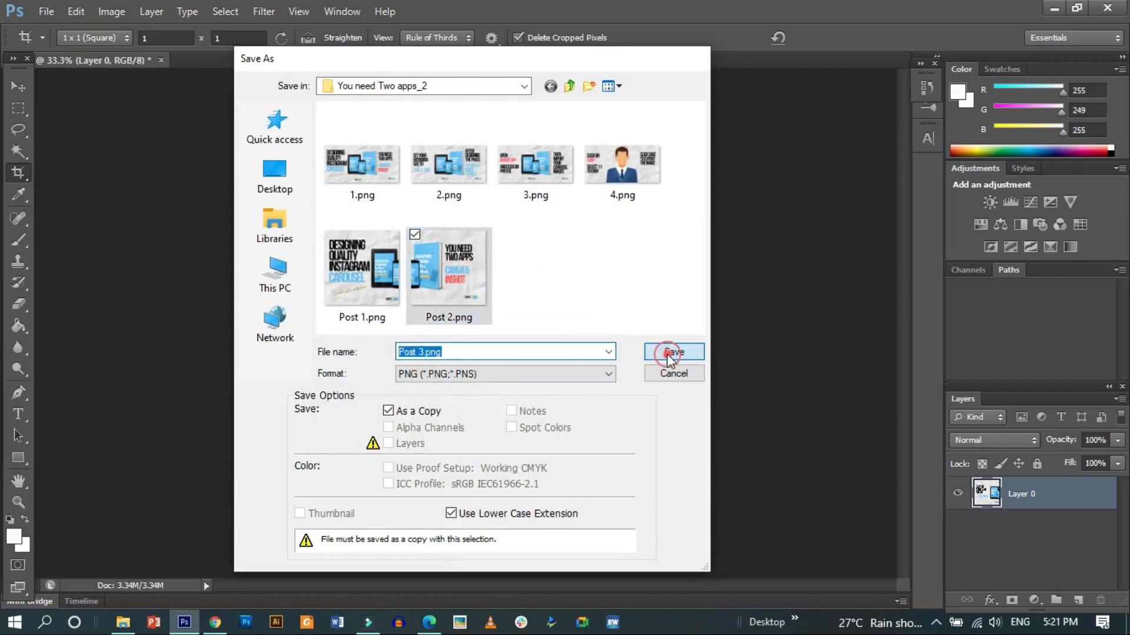
{"action": "left_click", "coordinate": [674, 351]}
{"action": "left_click", "coordinate": [621, 206]}
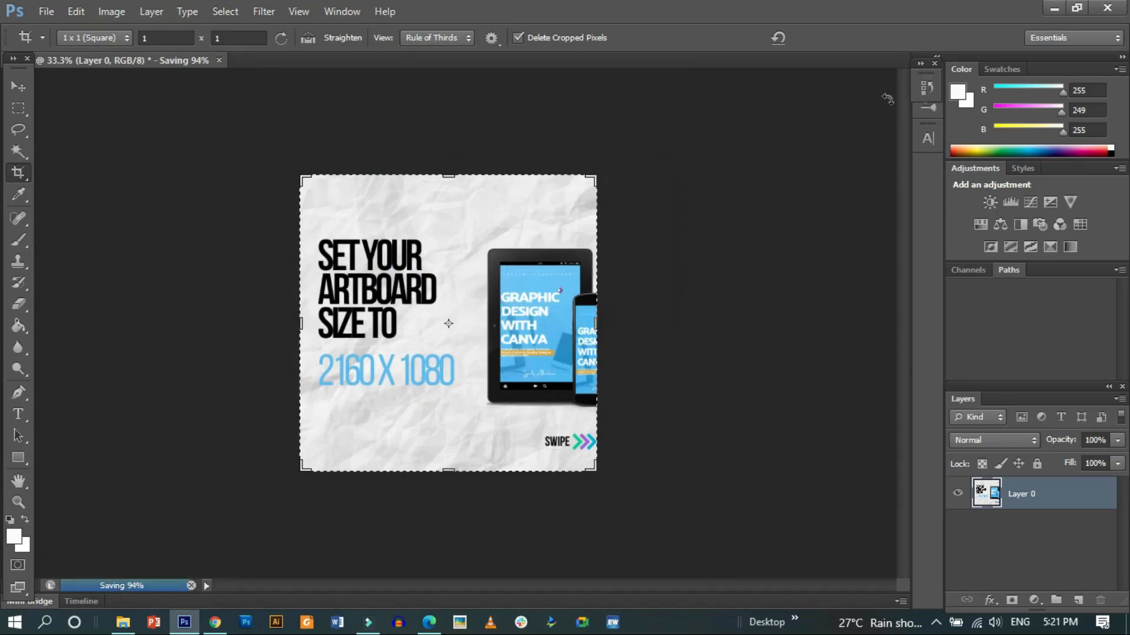
Revert 2.png to its uncropped opened state and crop it square to its right half, containing "After Designing the Pages"
{"action": "left_click", "coordinate": [928, 87]}
{"action": "left_click", "coordinate": [768, 117]}
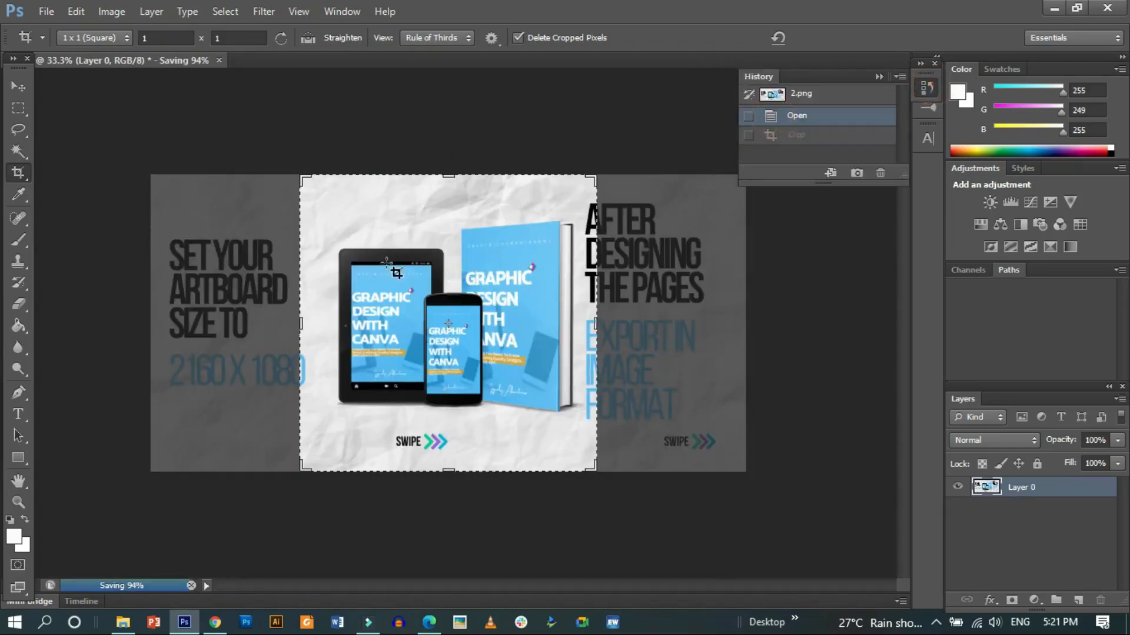
{"action": "left_click_drag", "start_coordinate": [507, 277], "coordinate": [386, 273]}
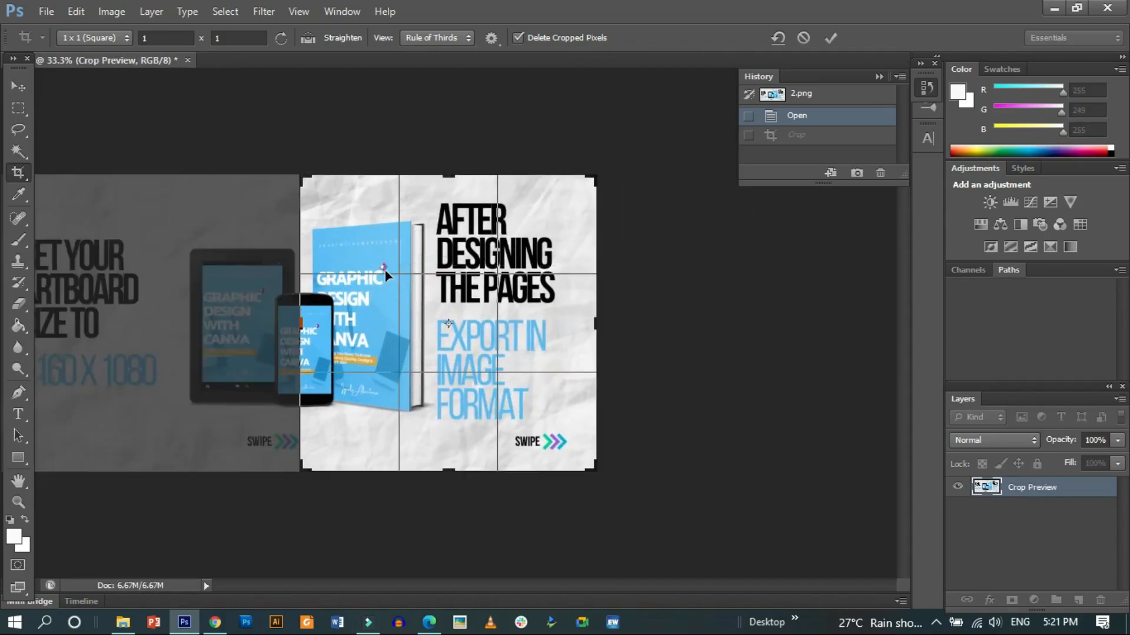
{"action": "left_click", "coordinate": [830, 39]}
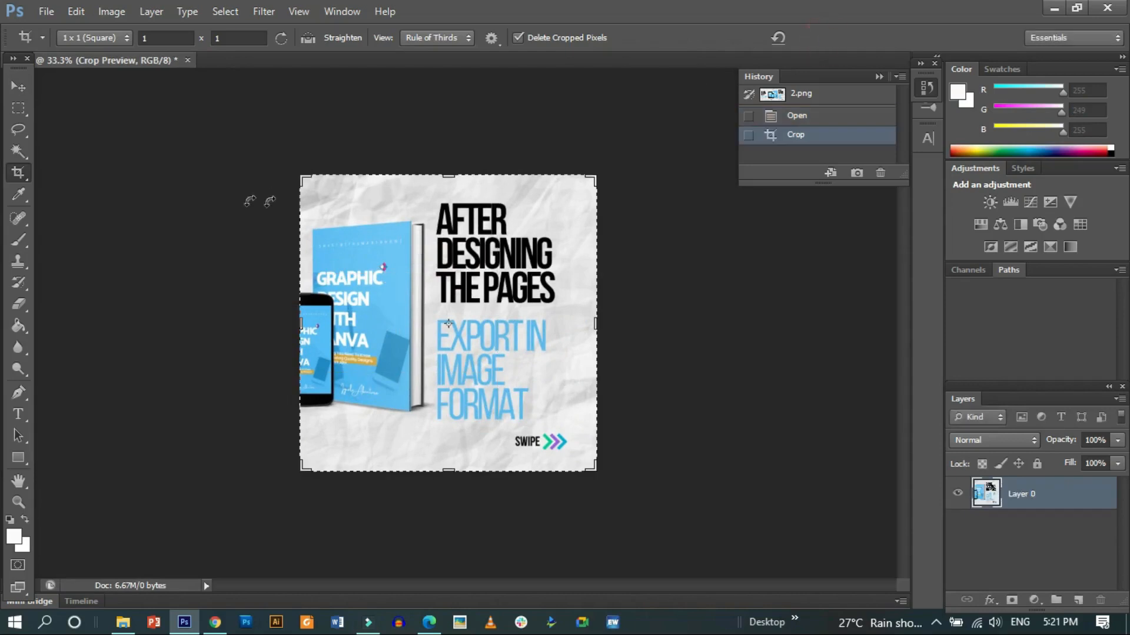
Save the cropped "After Designing the Pages" slide as a PNG copy named Post 4.png and collapse the edit history
{"action": "left_click", "coordinate": [45, 11]}
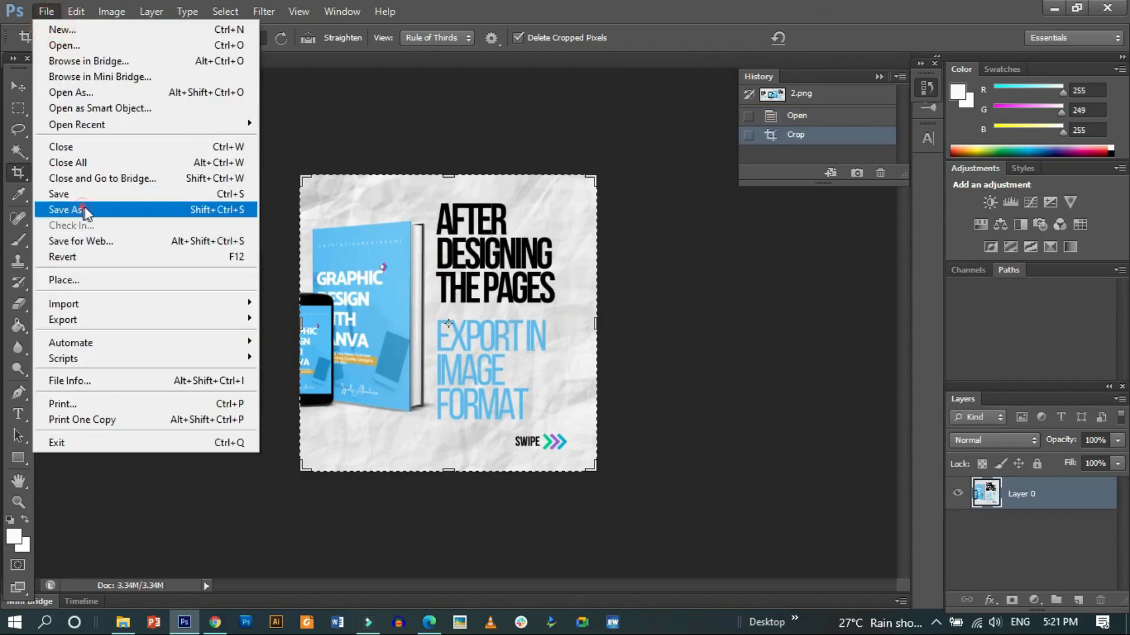
{"action": "left_click", "coordinate": [85, 207]}
{"action": "left_click", "coordinate": [539, 286]}
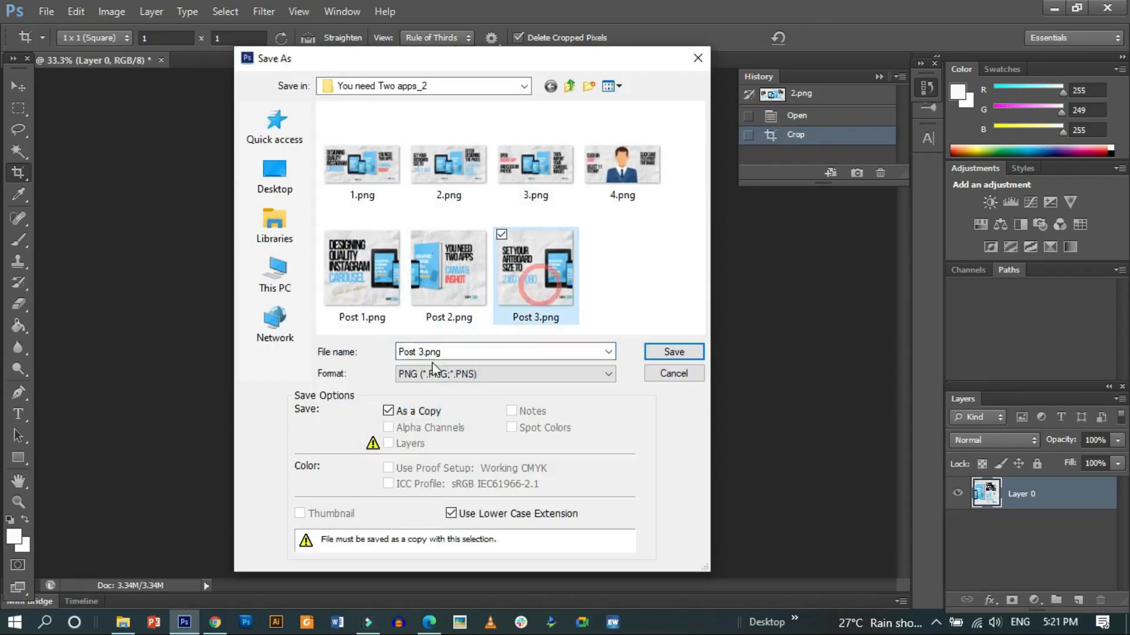
{"action": "left_click_drag", "start_coordinate": [443, 352], "coordinate": [420, 351]}
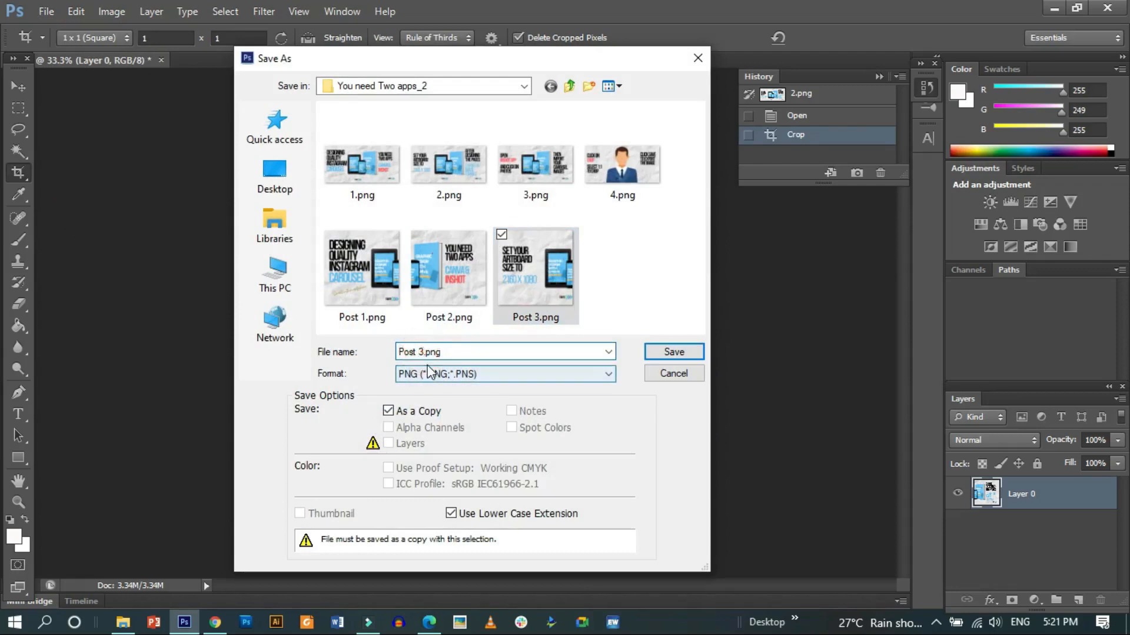
{"action": "left_click", "coordinate": [683, 351]}
{"action": "left_click", "coordinate": [603, 199]}
{"action": "left_click", "coordinate": [876, 76]}
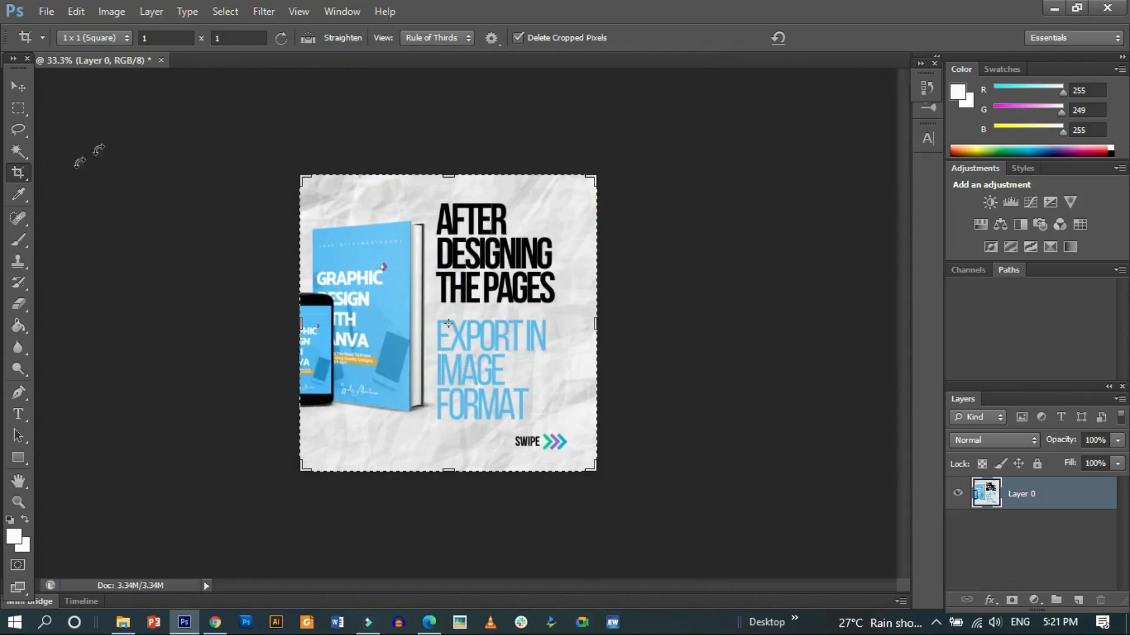
Close 2.png without saving and open 3.png from the You need Two apps_2 folder in Photoshop
{"action": "left_click", "coordinate": [156, 60]}
{"action": "left_click", "coordinate": [568, 260]}
{"action": "left_click", "coordinate": [120, 622]}
{"action": "left_click_drag", "start_coordinate": [371, 213], "coordinate": [457, 320]}
{"action": "left_click", "coordinate": [123, 622]}
Crop 3.png square to its left "Open InShot App" half and save it as PNG copy Post 5.png with Smallest / Slow compression and no interlacing
{"action": "left_click_drag", "start_coordinate": [376, 309], "coordinate": [525, 309]}
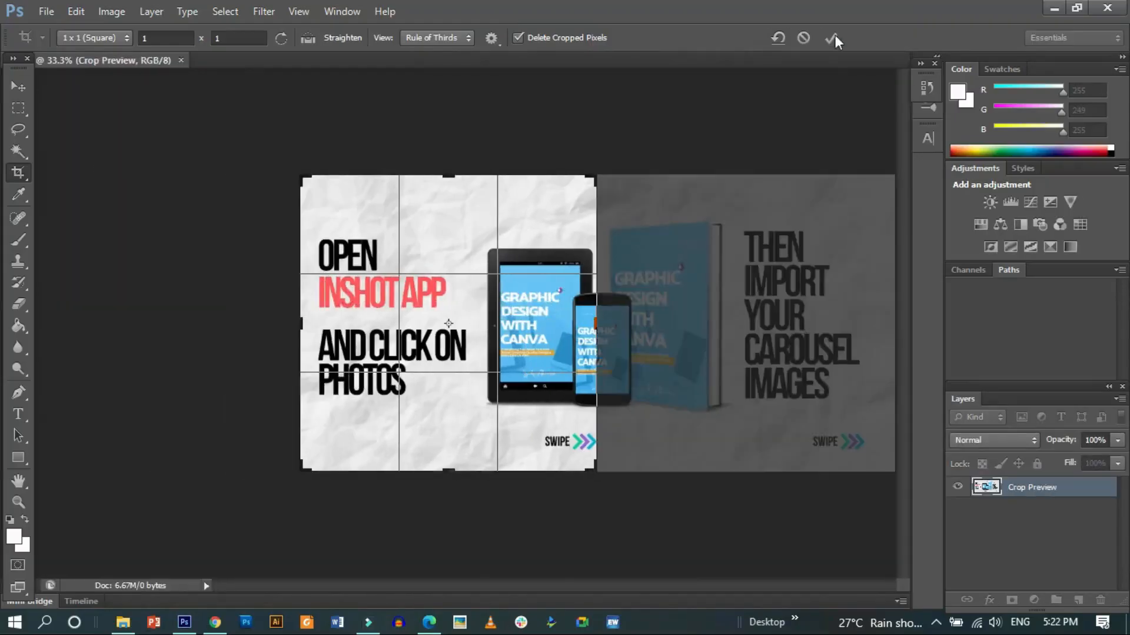
{"action": "left_click", "coordinate": [830, 38]}
{"action": "left_click", "coordinate": [46, 11]}
{"action": "left_click", "coordinate": [59, 201]}
{"action": "left_click", "coordinate": [616, 277]}
{"action": "left_click", "coordinate": [419, 352]}
{"action": "type", "text": "5"}
{"action": "left_click", "coordinate": [673, 352]}
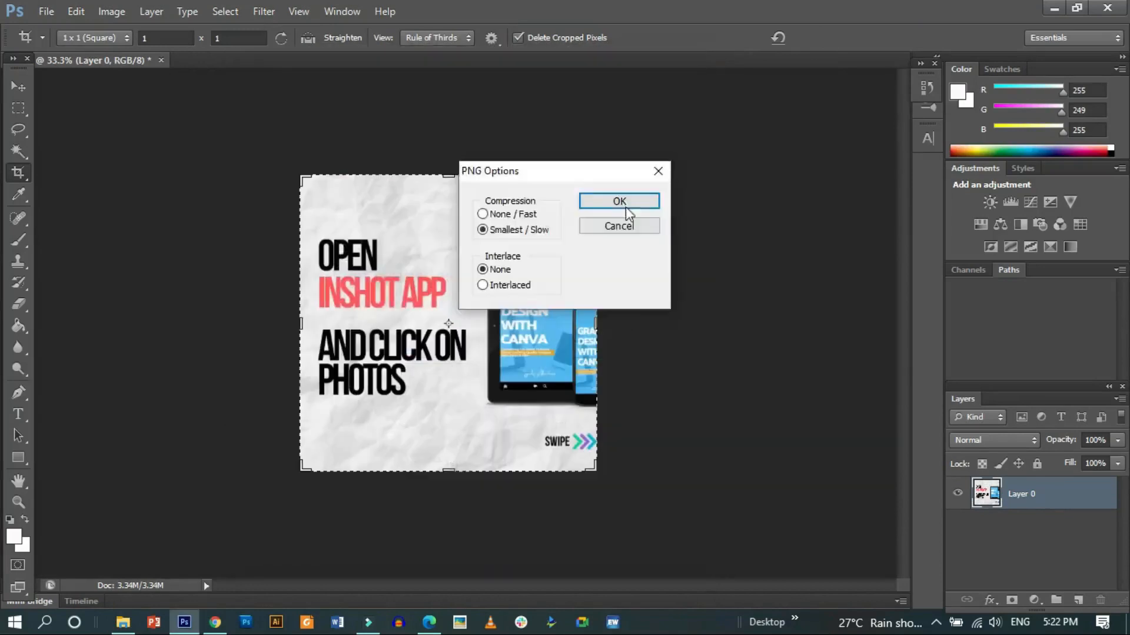
{"action": "left_click", "coordinate": [624, 203]}
Revert 3.png to its uncropped opened state and crop it square to its right half, containing "Then Import Your Carousel Images"
{"action": "left_click", "coordinate": [926, 88]}
{"action": "left_click", "coordinate": [823, 116]}
{"action": "key", "text": "v"}
{"action": "key", "text": "c"}
{"action": "left_click_drag", "start_coordinate": [534, 318], "coordinate": [386, 319]}
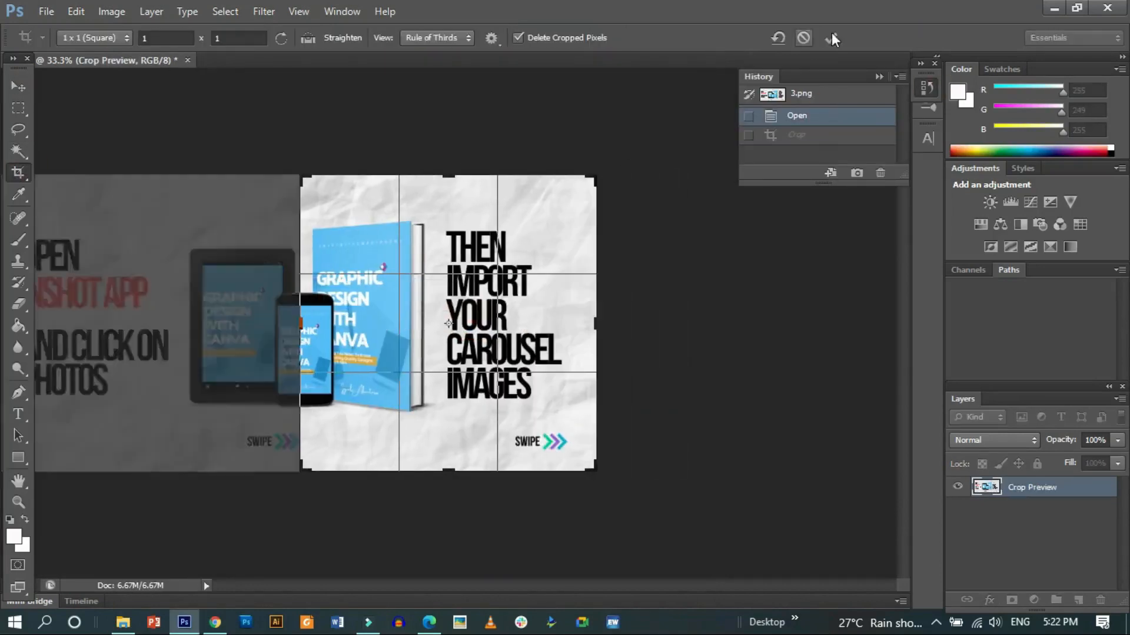
{"action": "left_click", "coordinate": [831, 38]}
Save the cropped "Then Import Your Carousel Images" slide as a PNG copy named Post 6.png in the same folder
{"action": "left_click", "coordinate": [45, 11]}
{"action": "left_click", "coordinate": [59, 201]}
{"action": "scroll", "coordinate": [629, 299], "scroll_direction": "down", "scroll_amount": 3}
{"action": "left_click", "coordinate": [365, 282]}
{"action": "left_click", "coordinate": [423, 352]}
{"action": "type", "text": "6"}
{"action": "key", "text": "Return"}
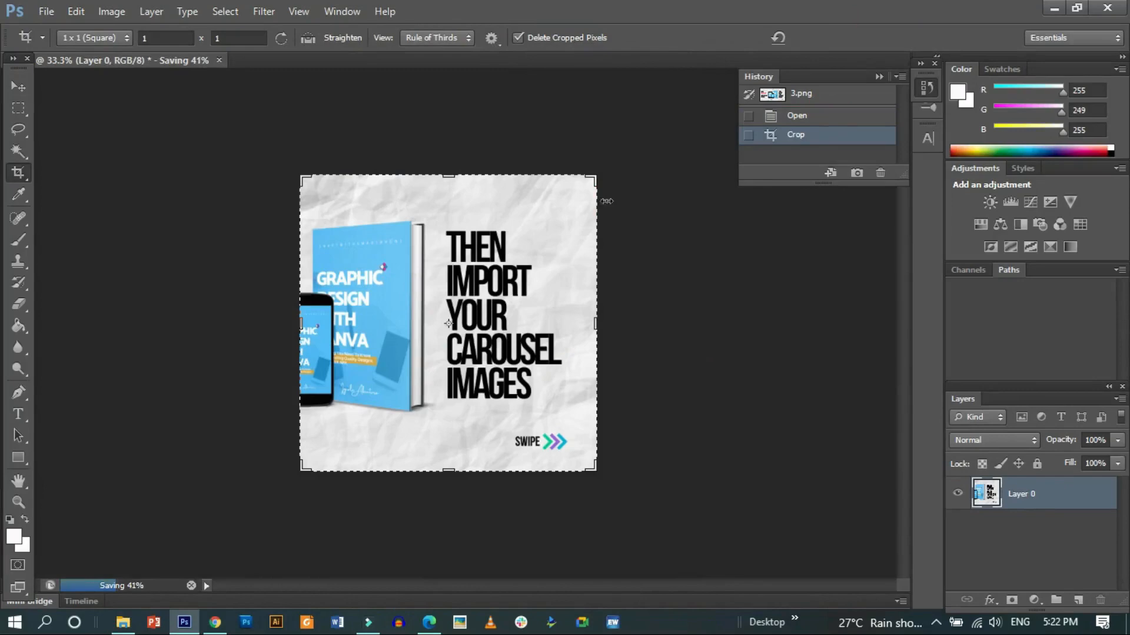
Switch to File Explorer and review the cropped slides in order from Post 1.png to Post 6.png in the image viewer
{"action": "left_click", "coordinate": [123, 622]}
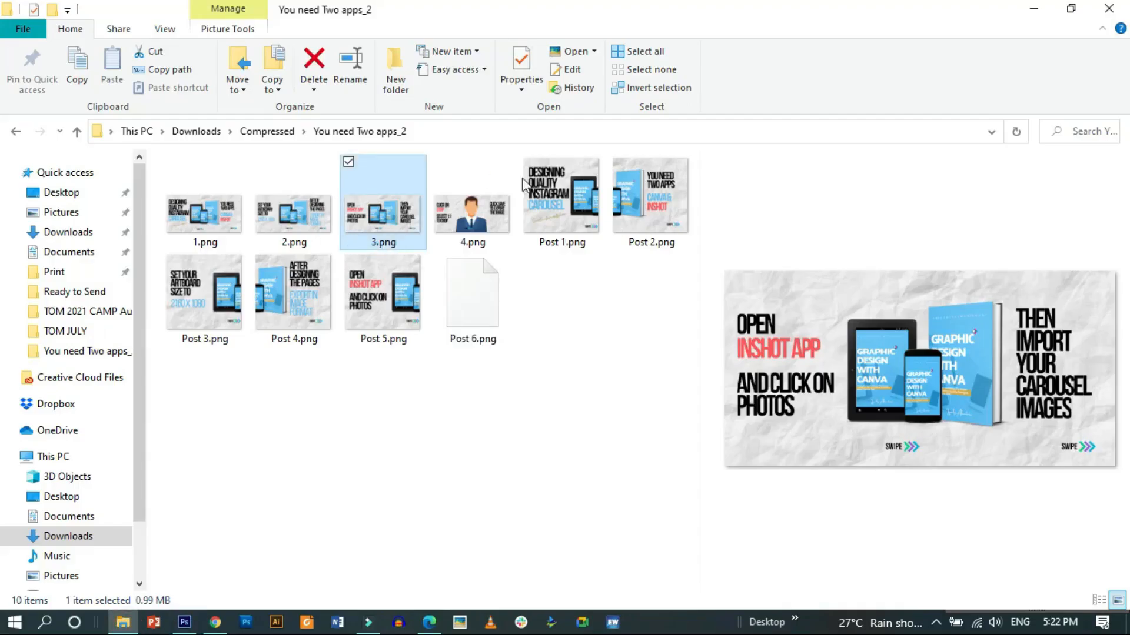
{"action": "left_click", "coordinate": [553, 197]}
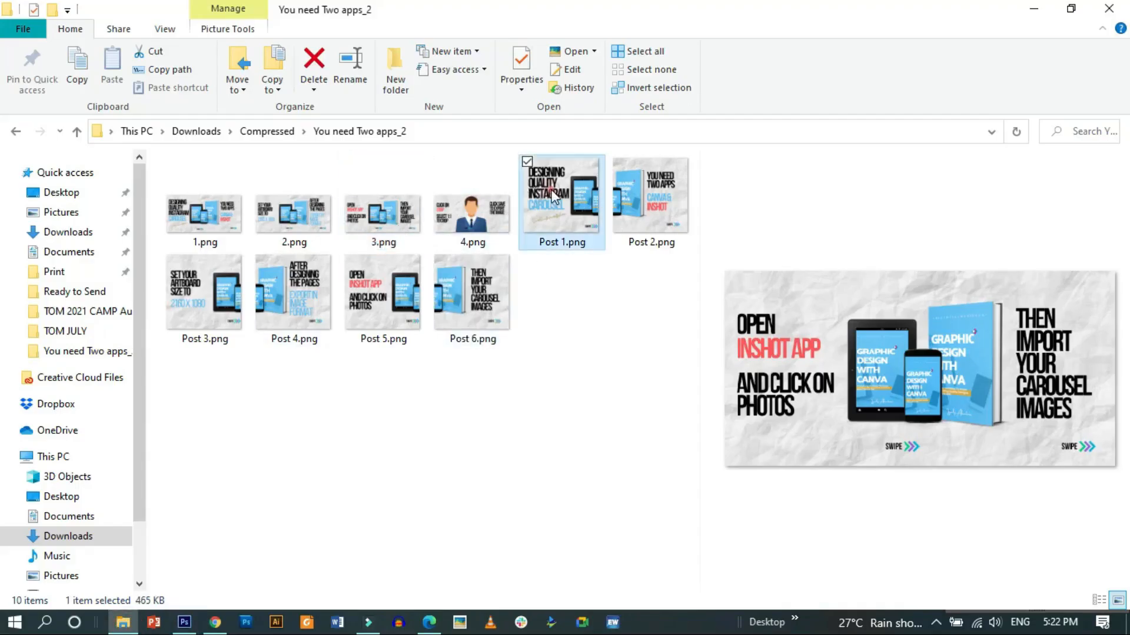
{"action": "double_click", "coordinate": [553, 197]}
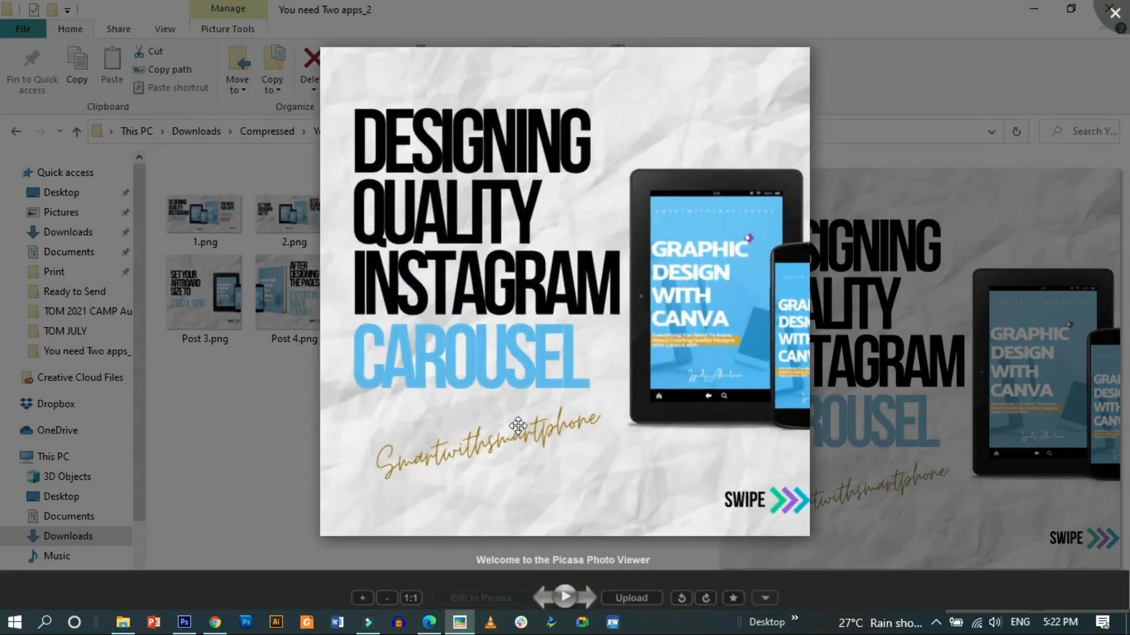
{"action": "key", "text": "Right"}
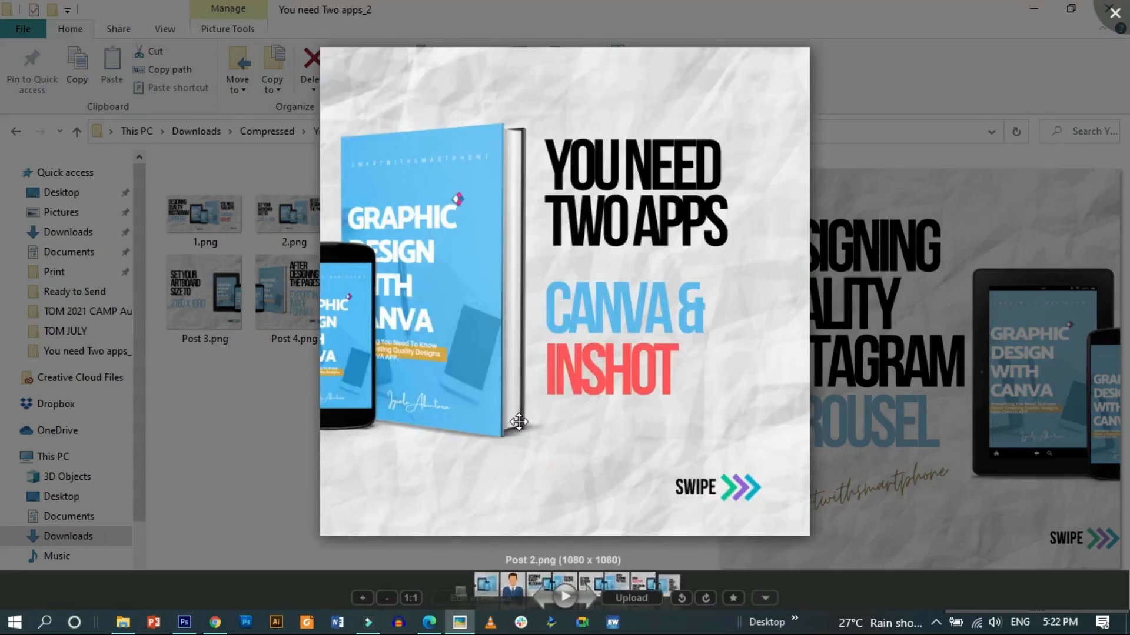
{"action": "key", "text": "Right"}
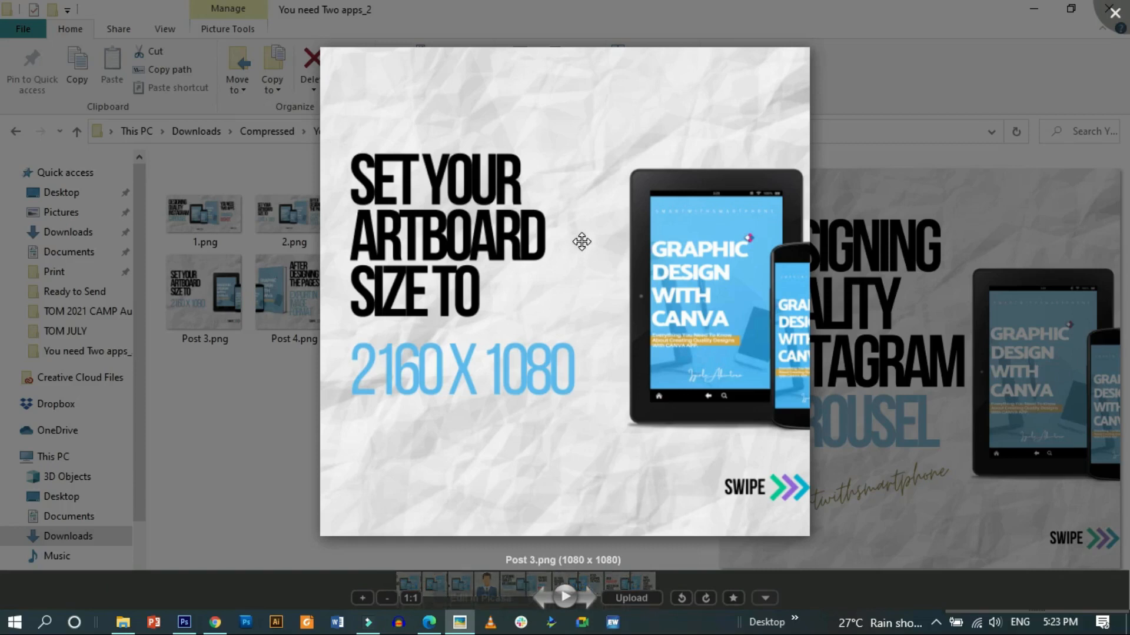
{"action": "key", "text": "Right"}
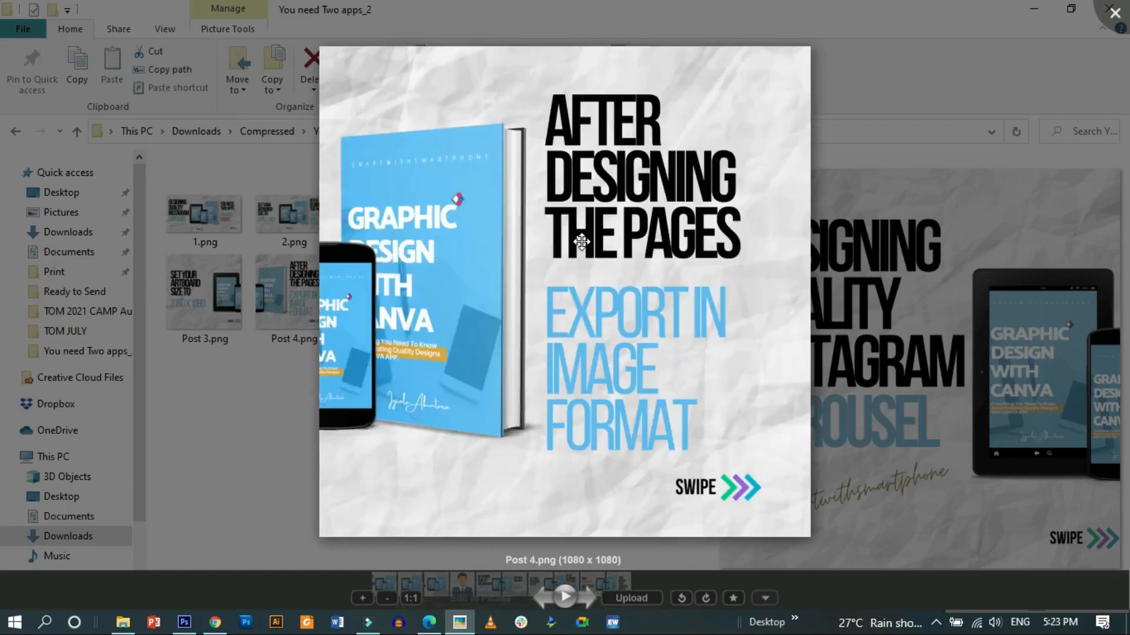
{"action": "key", "text": "Right"}
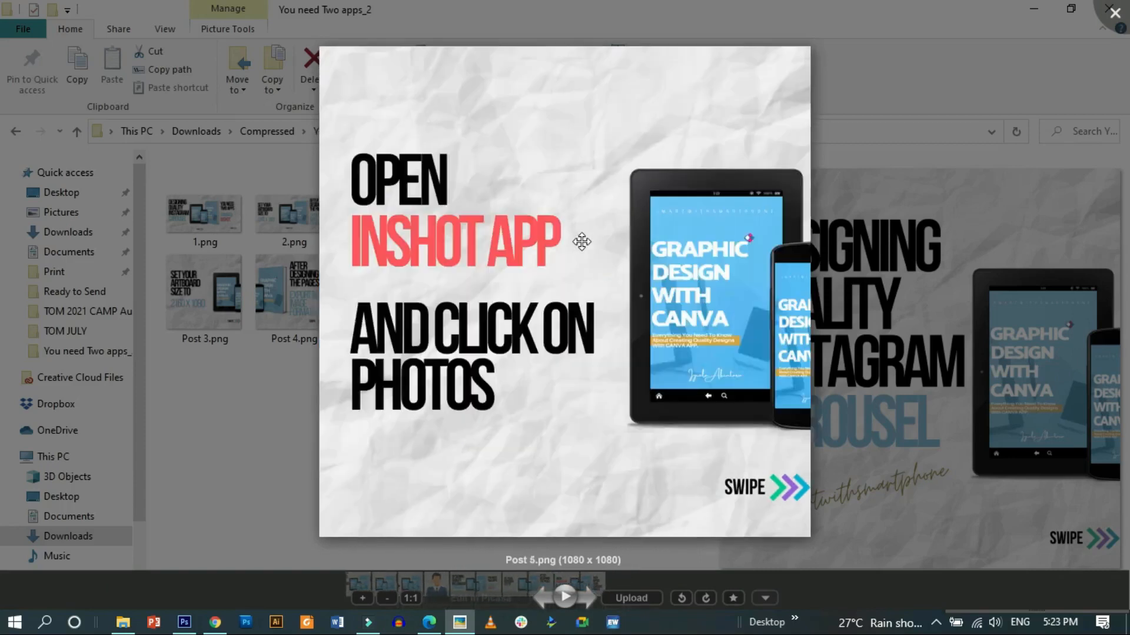
{"action": "key", "text": "Right"}
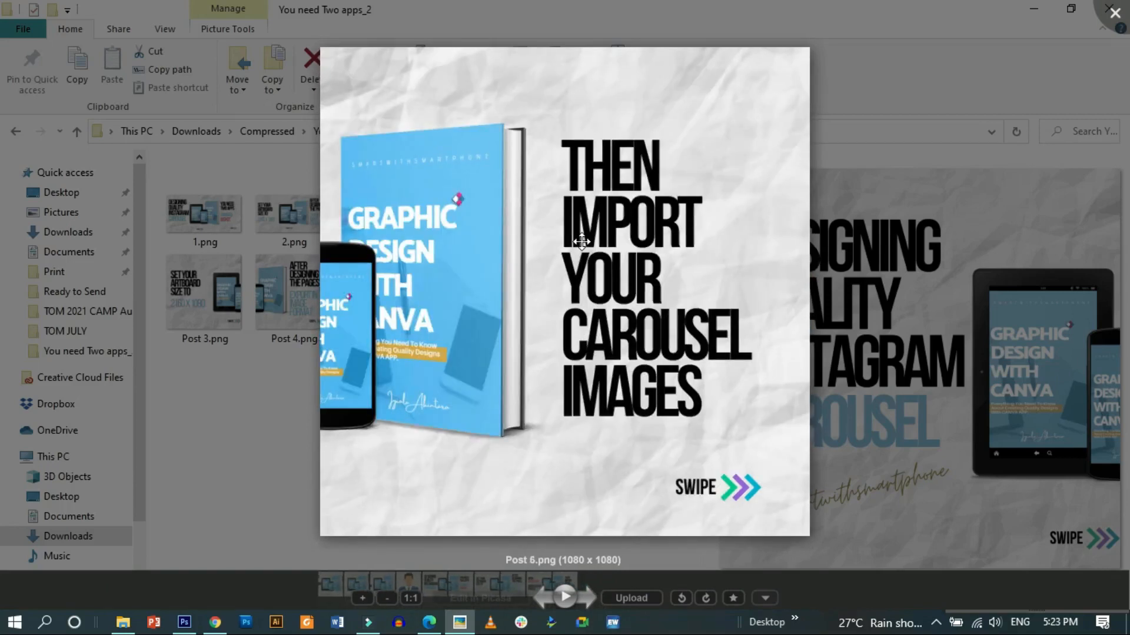
{"action": "key", "text": "Escape"}
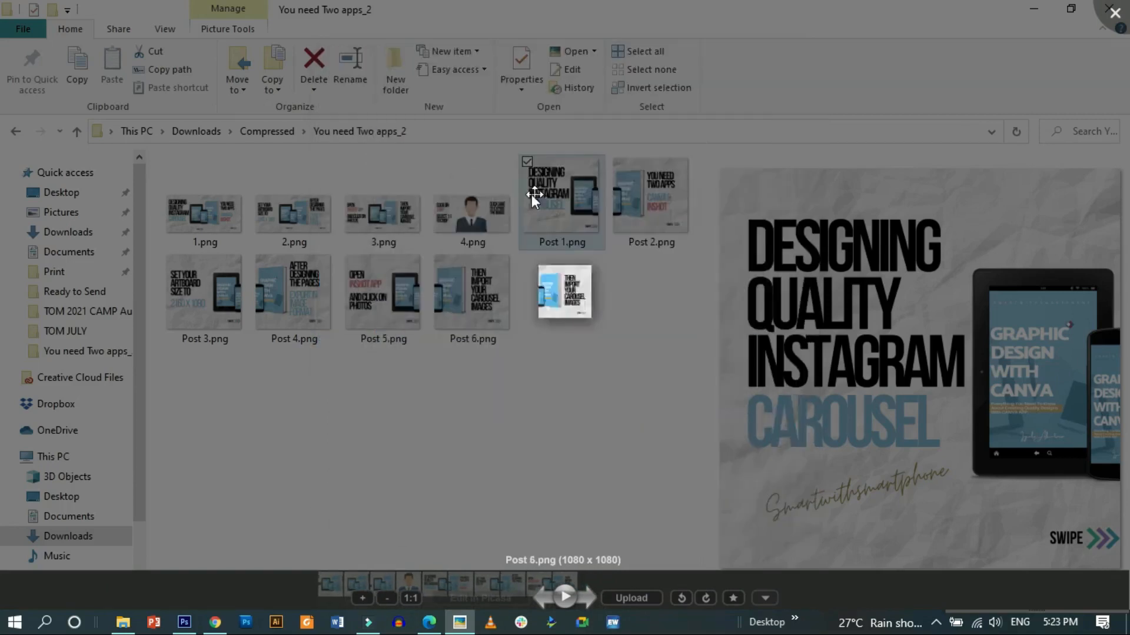
Preview the uncropped 4.png and 3.png slides at full size, closing the viewer after each one
{"action": "left_click", "coordinate": [468, 213]}
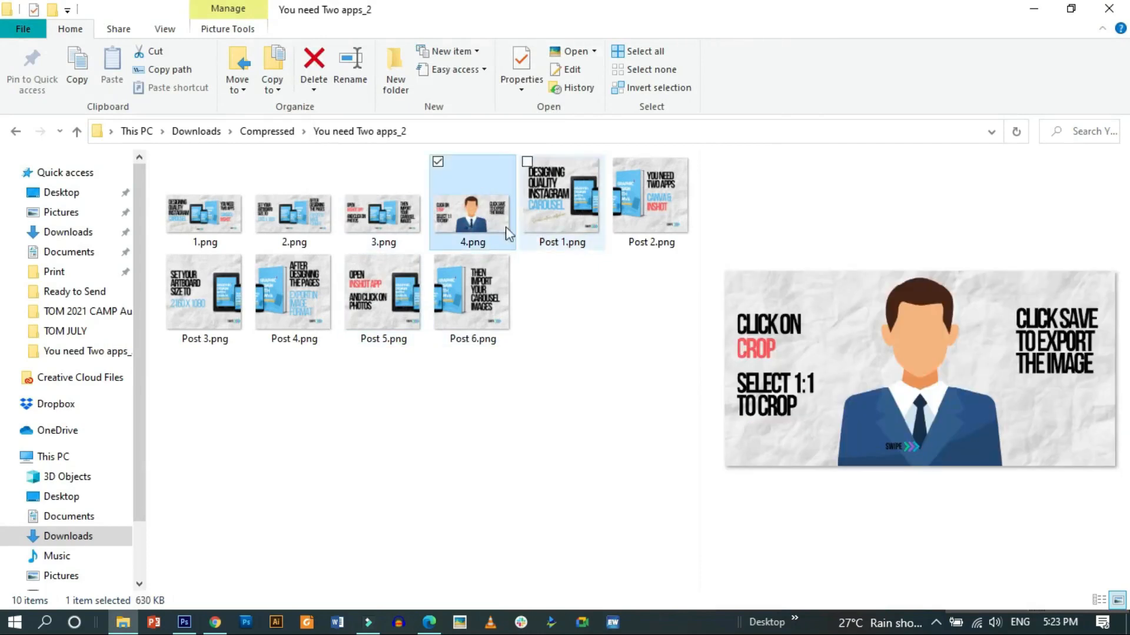
{"action": "double_click", "coordinate": [469, 213]}
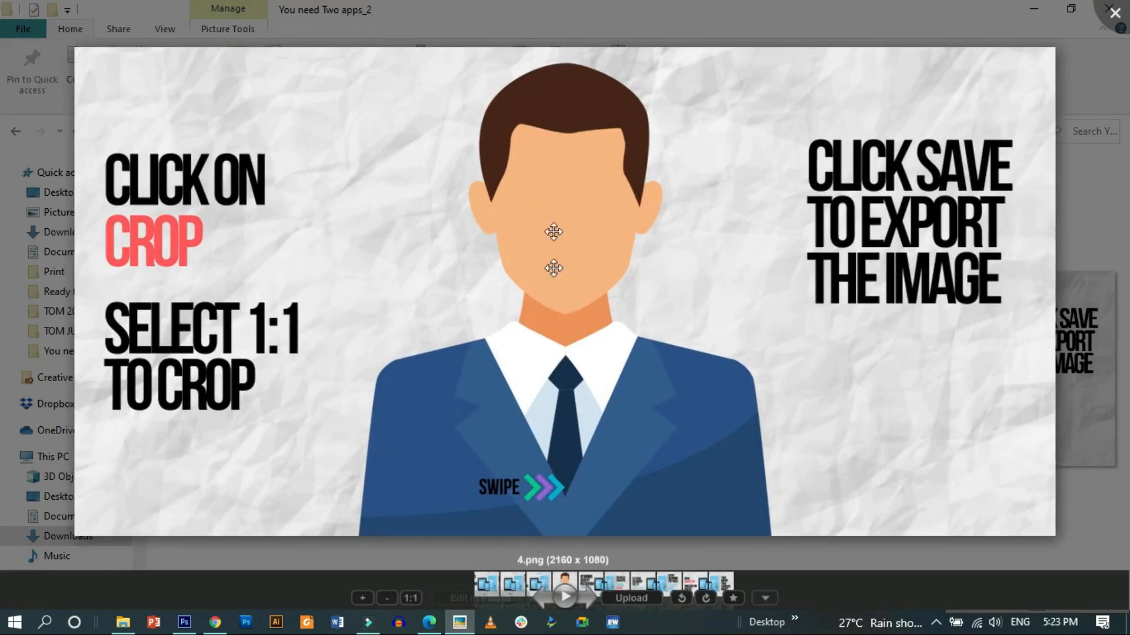
{"action": "key", "text": "Escape"}
{"action": "left_click", "coordinate": [408, 218]}
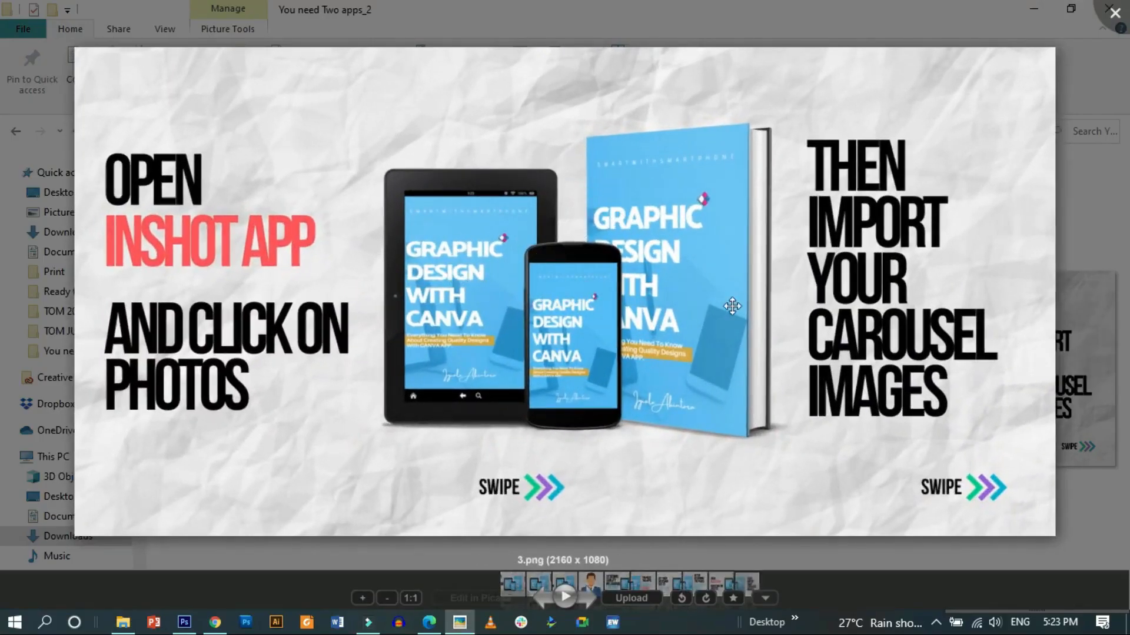
{"action": "key", "text": "Escape"}
{"action": "left_click", "coordinate": [490, 217]}
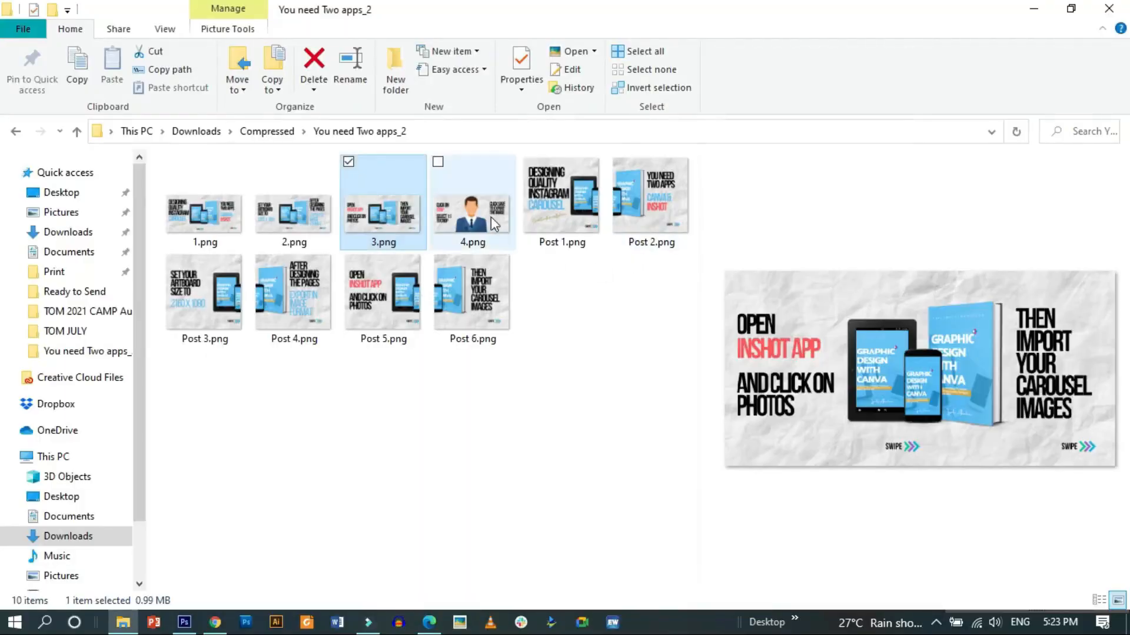